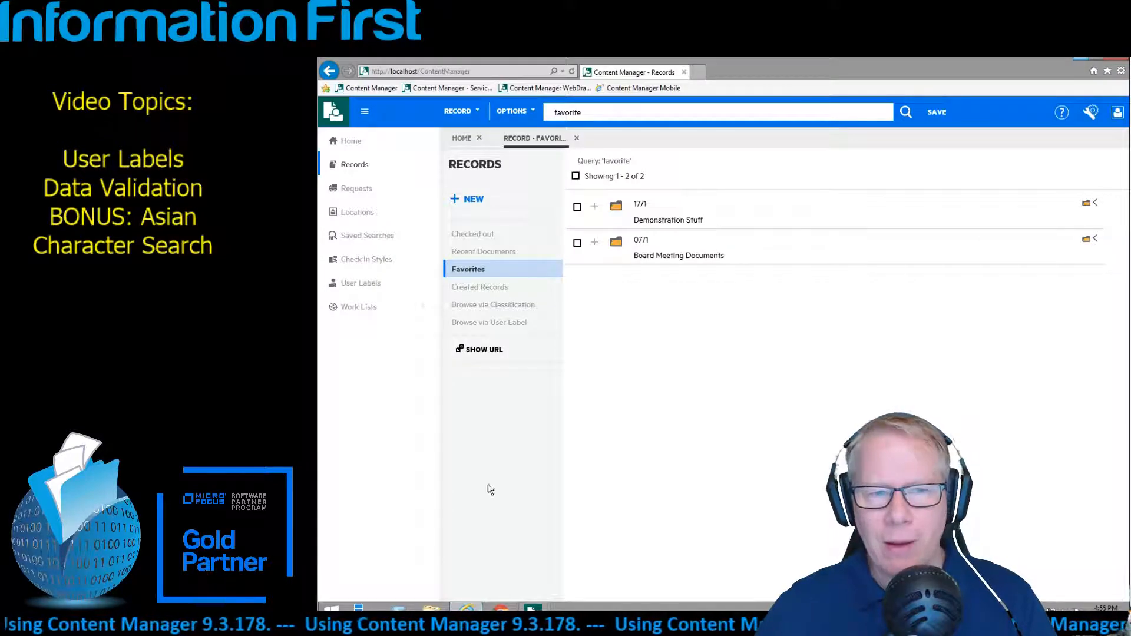
- Start a new record of type EXPENESE REPORT and close the extra favorites results page
left_click(344, 166)
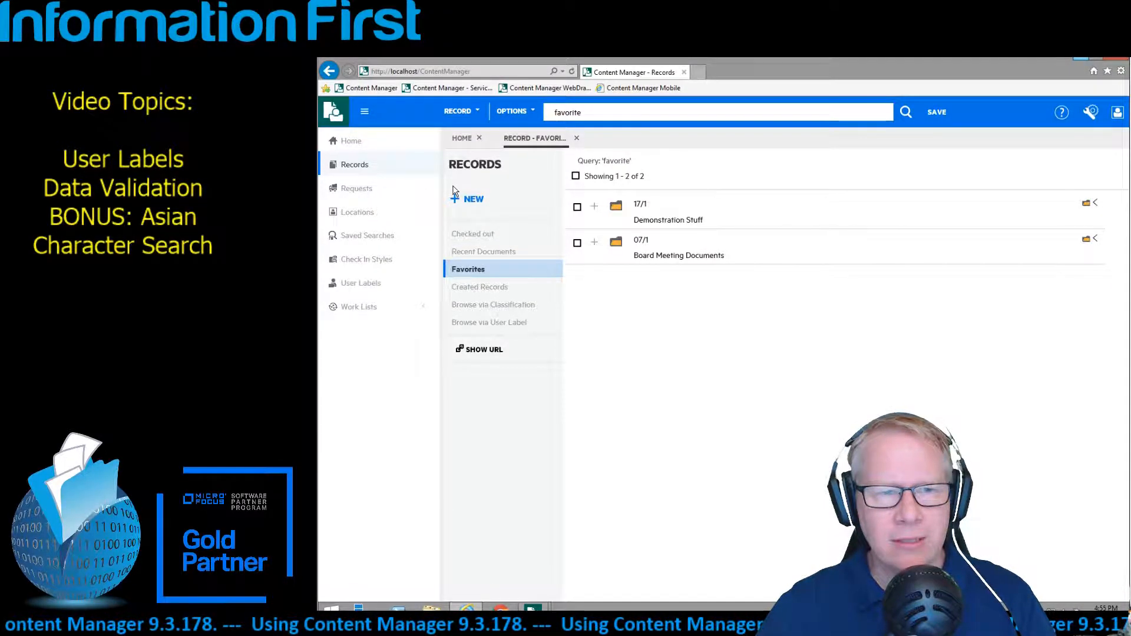
left_click(477, 200)
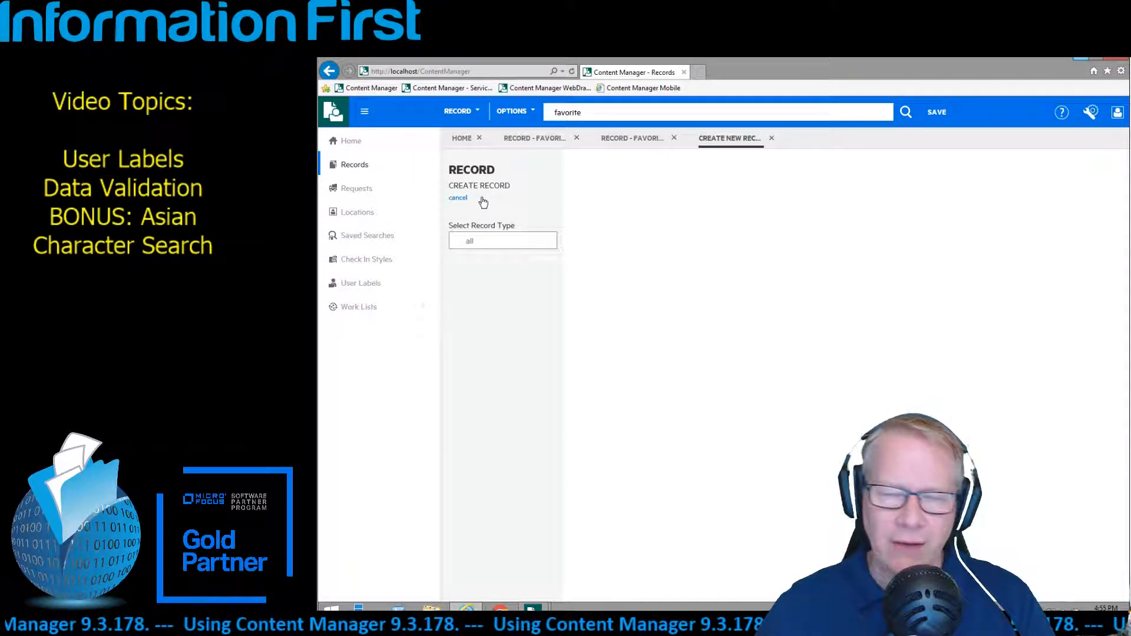
left_click(674, 143)
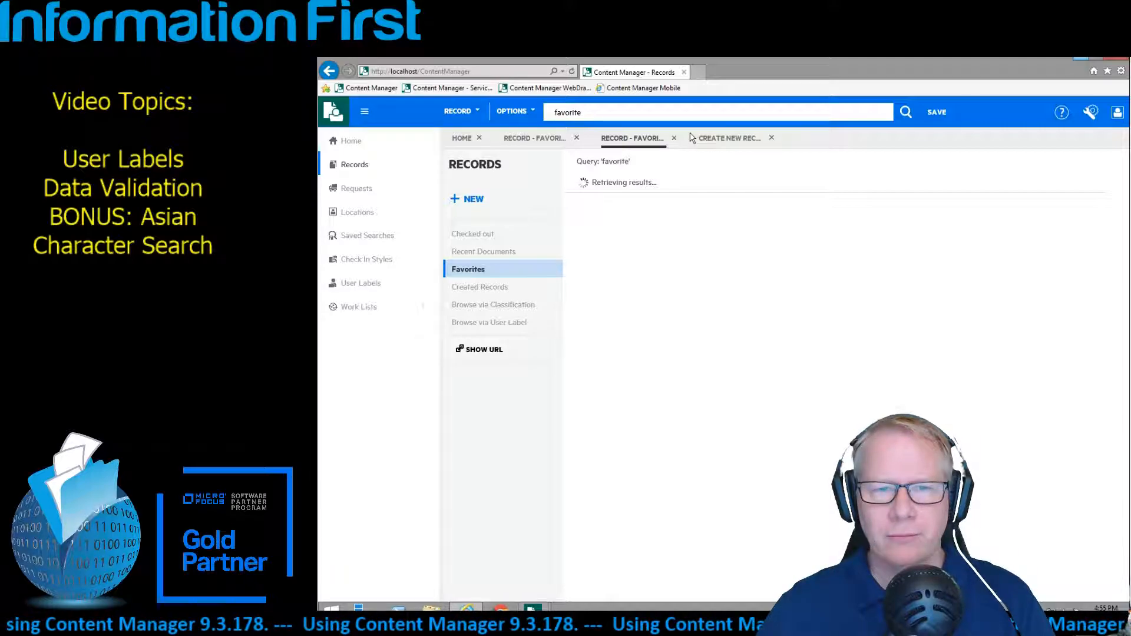
left_click(719, 139)
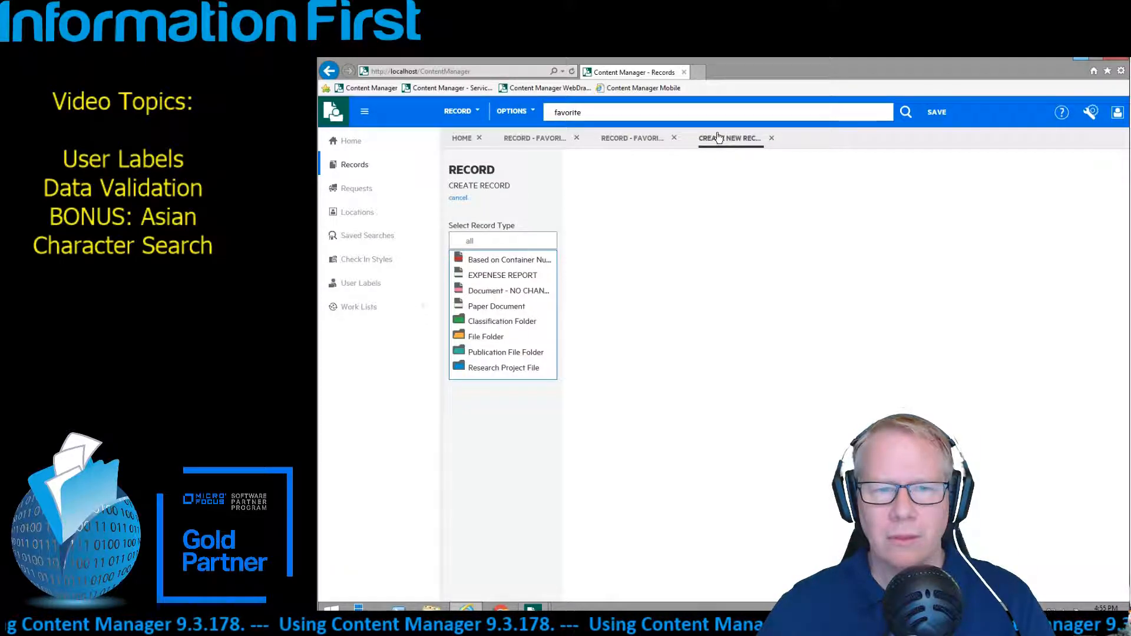
left_click(675, 139)
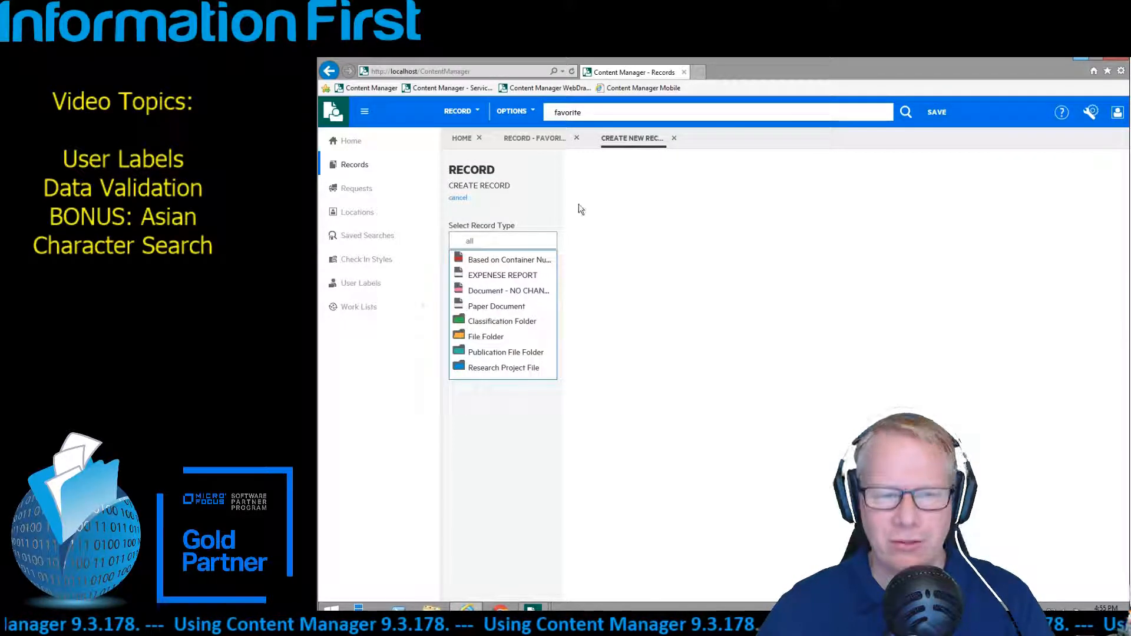
left_click(489, 275)
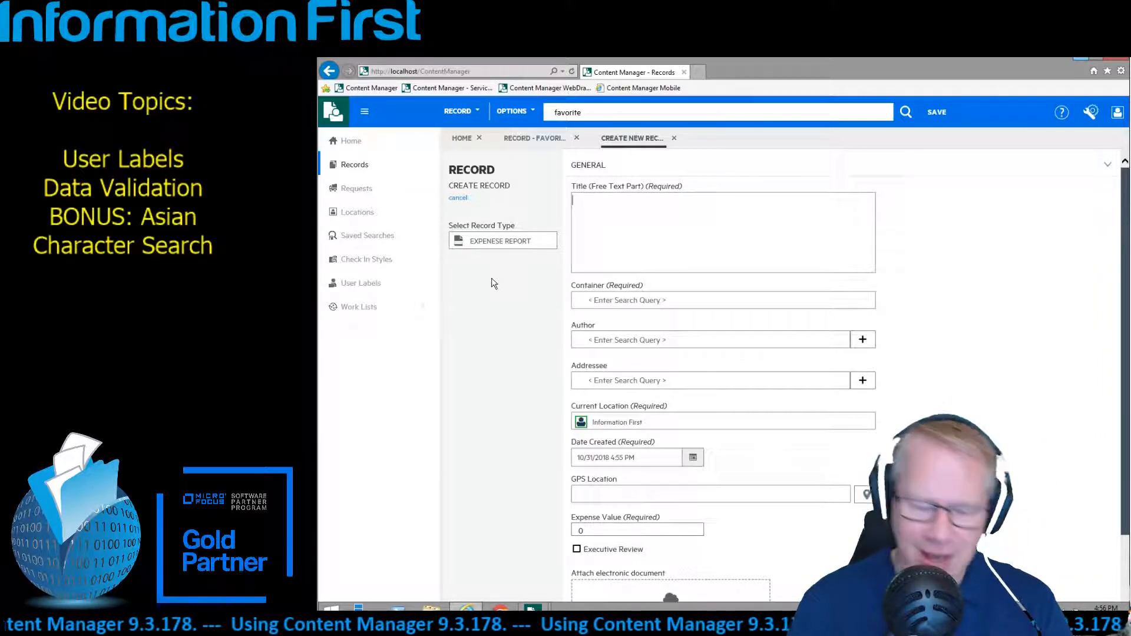
- Title the record "KFC Lunch" and set its container to 540/400/2018, Finance / Expenditure - Receipts 2018
type("KFC")
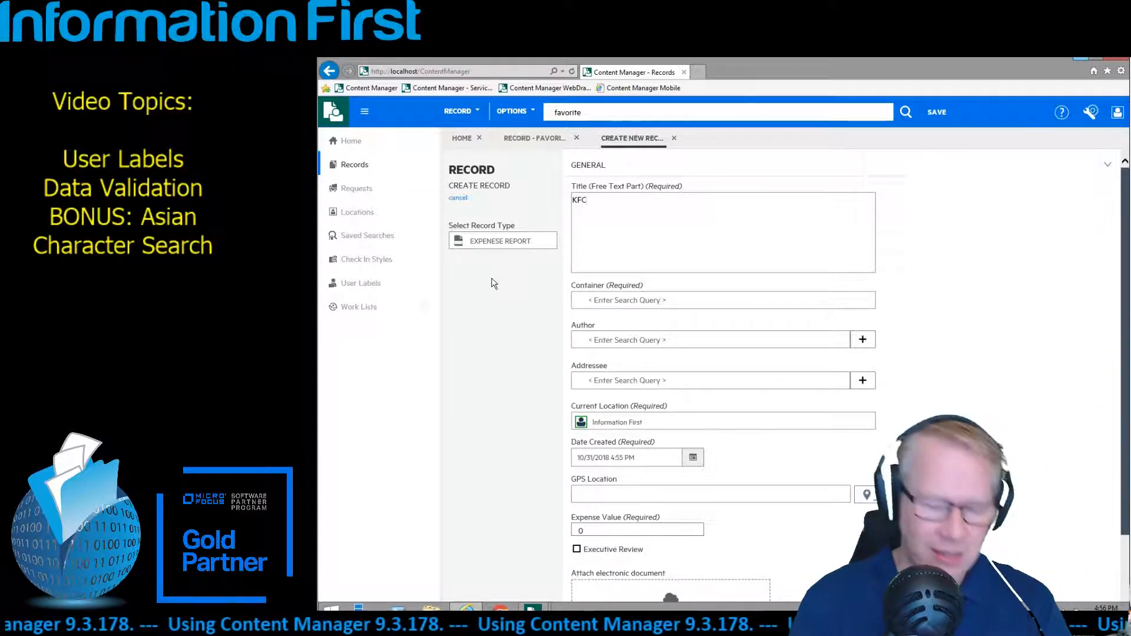
type(" Lunch")
key("Tab")
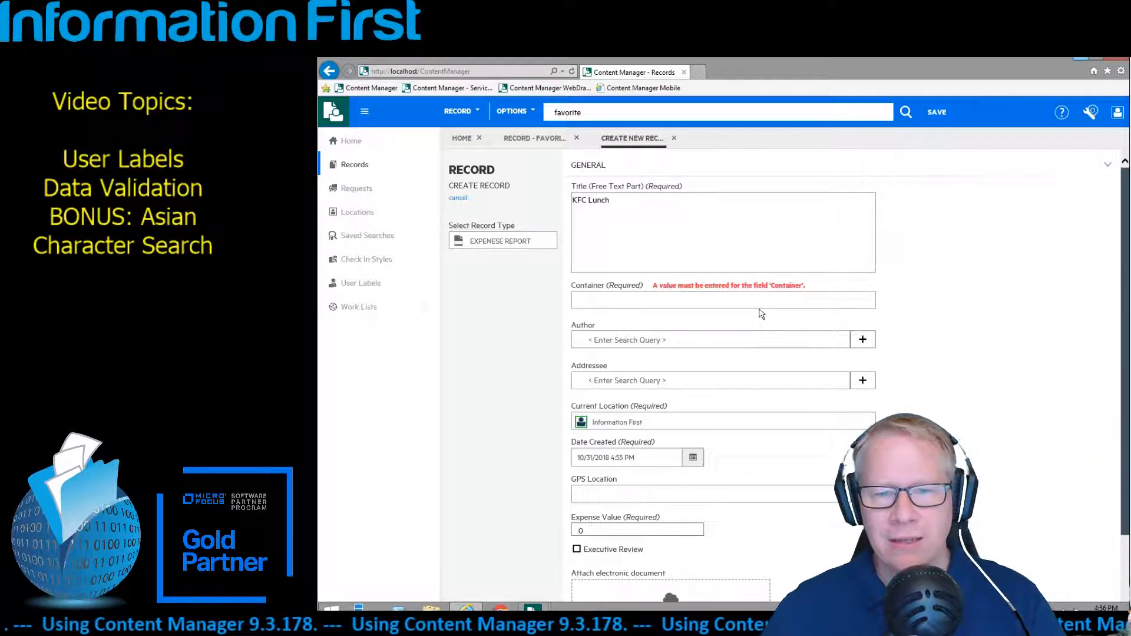
type("2018")
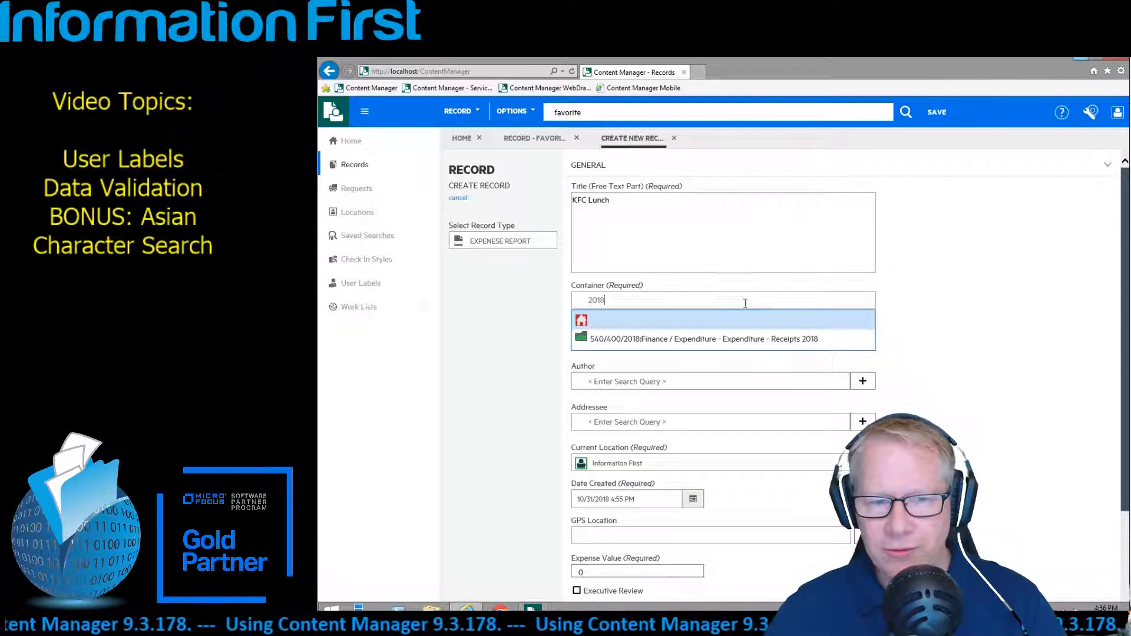
left_click(783, 340)
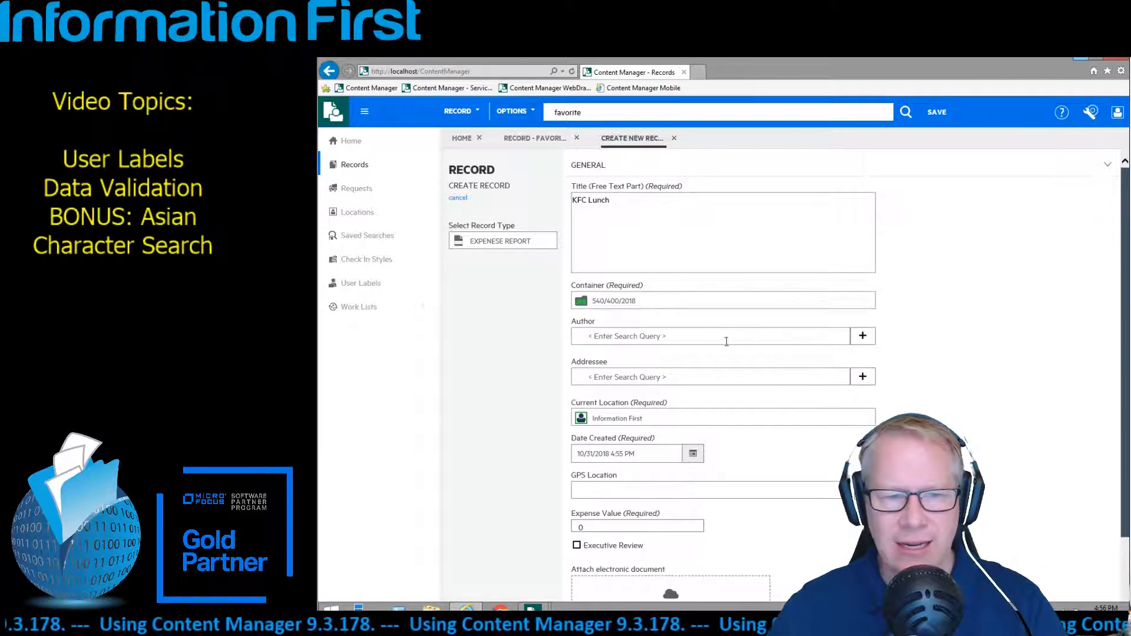
- Try to save the expense report with the expense value left at 0
scroll(766, 377, "down", 2)
scroll(766, 377, "up", 1)
scroll(766, 377, "down", 1)
left_click(597, 578)
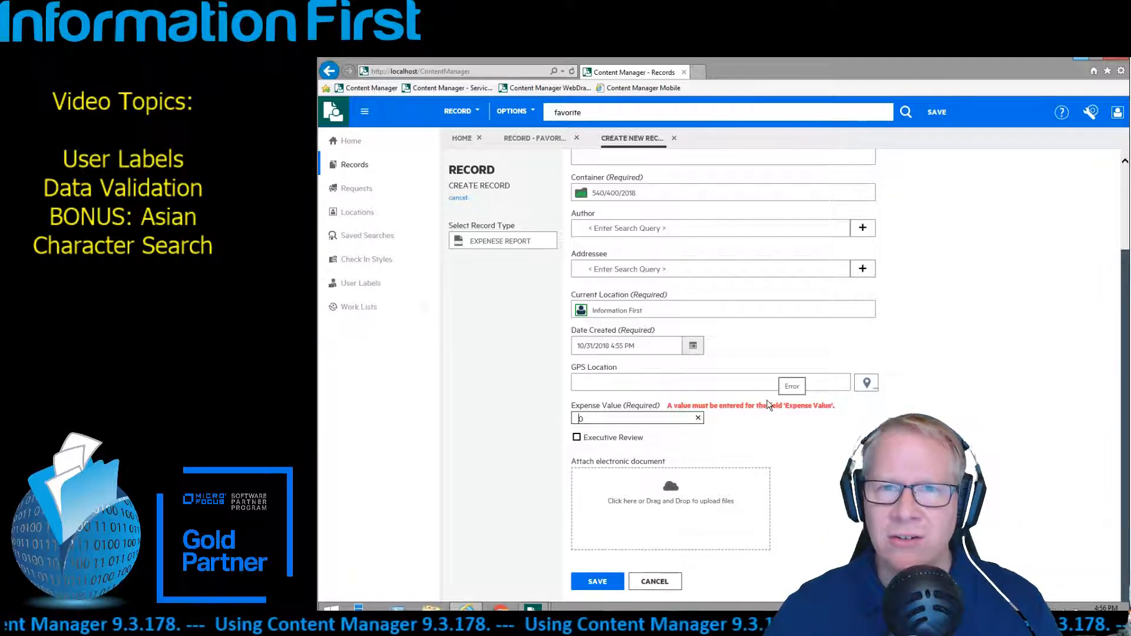
- Set the expense value to 4.99 and save the record, accepting the warning
left_click_drag(628, 420, 526, 420)
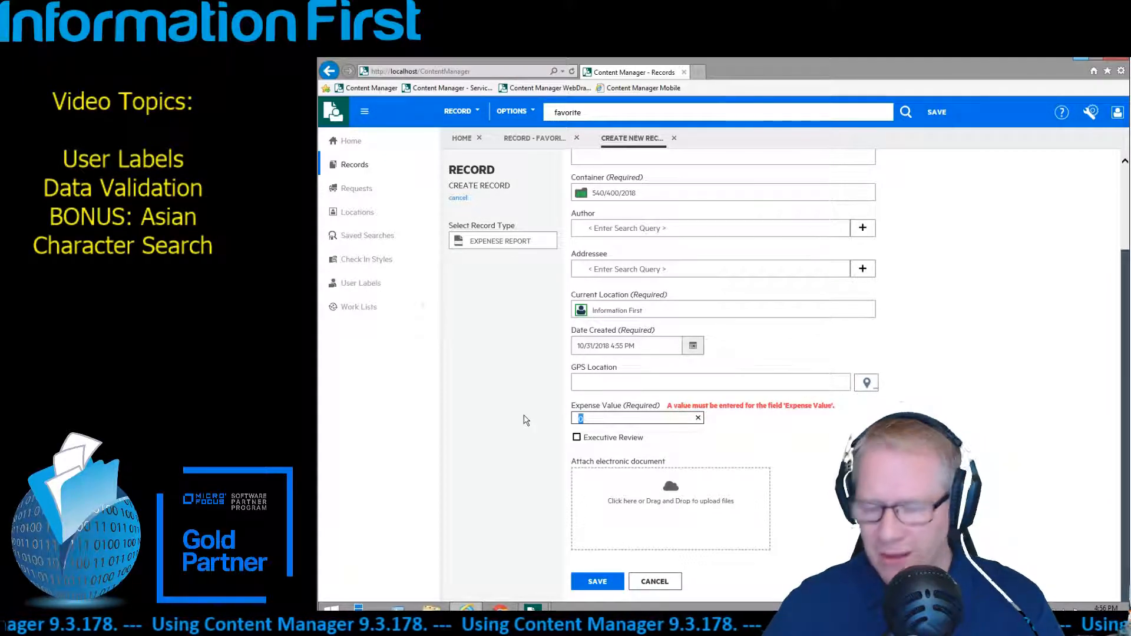
type("4.99")
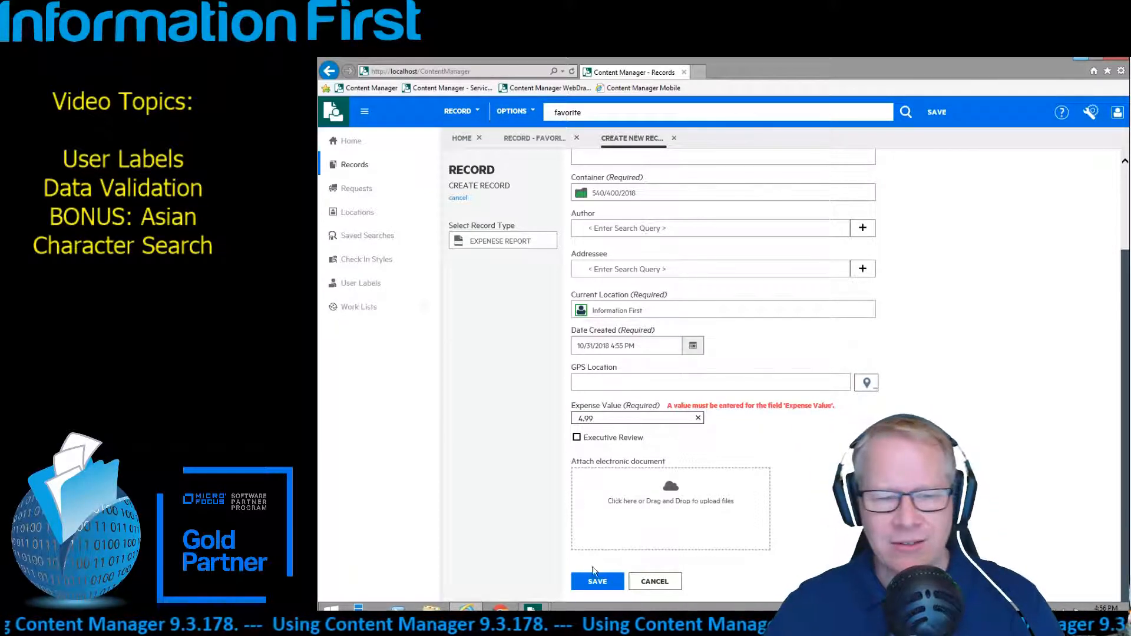
left_click(597, 581)
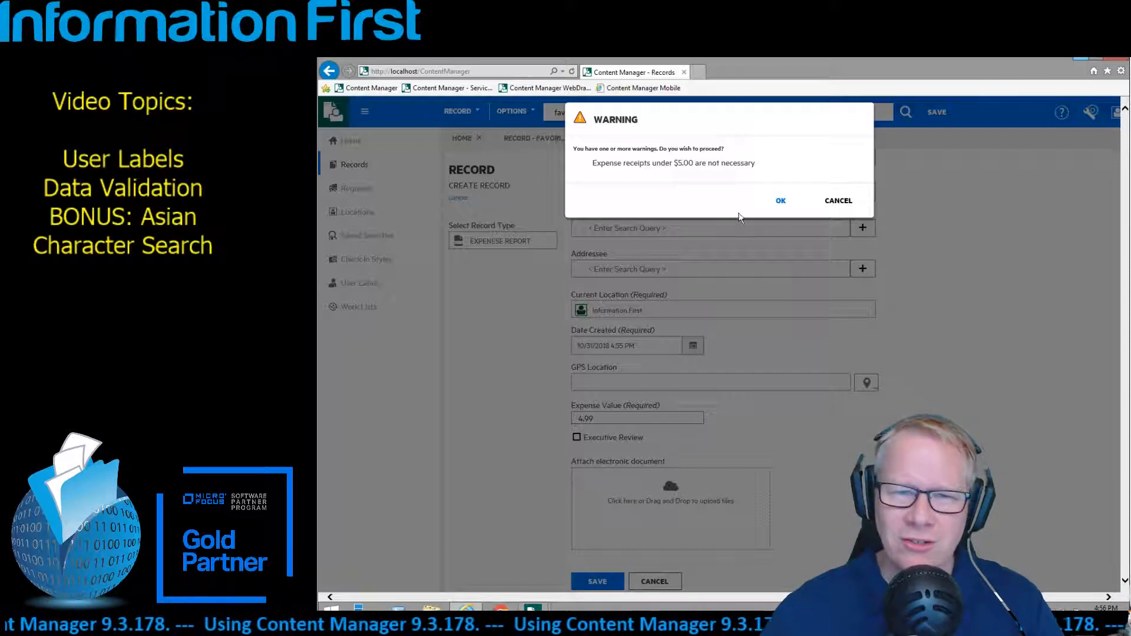
left_click(781, 201)
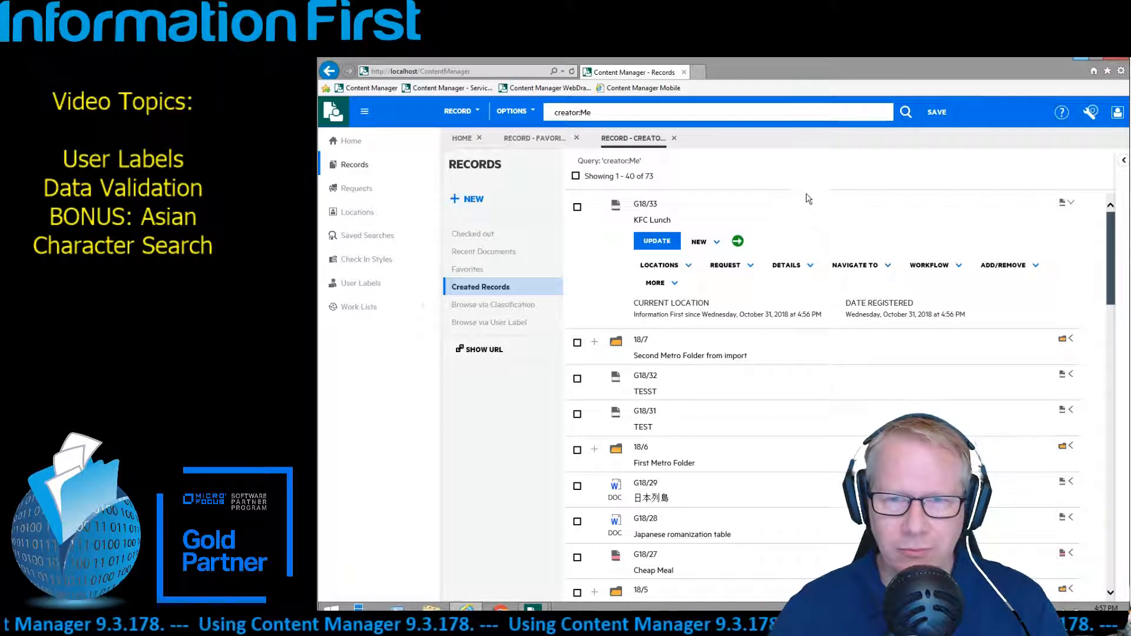
- Switch to the Content Manager desktop client and start a new metadata validation rule
left_click(1081, 59)
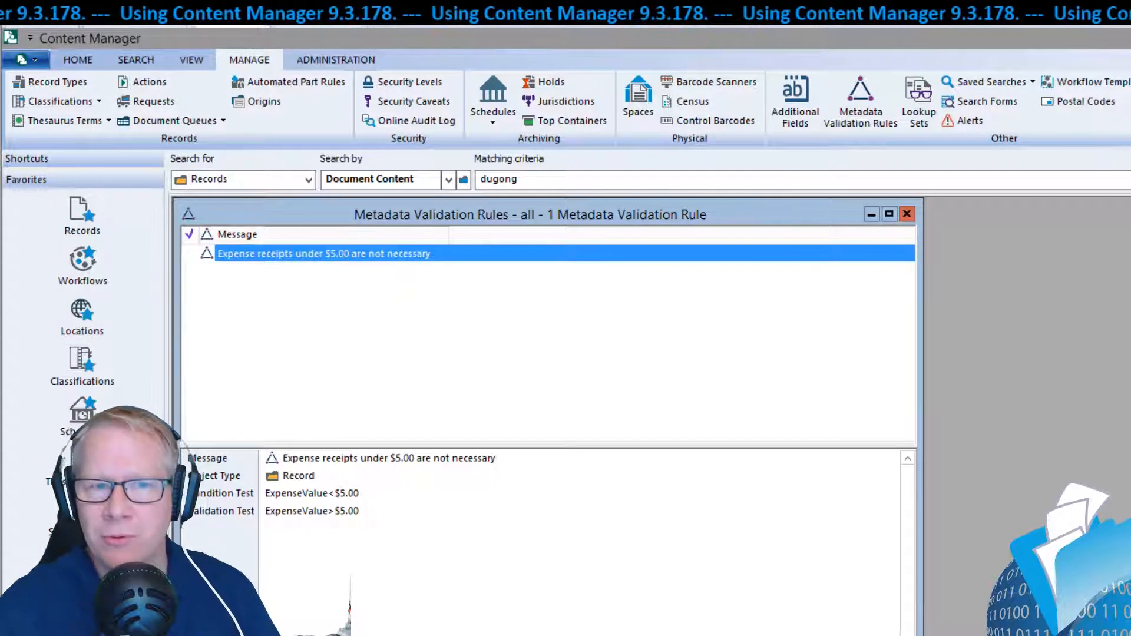
right_click(425, 296)
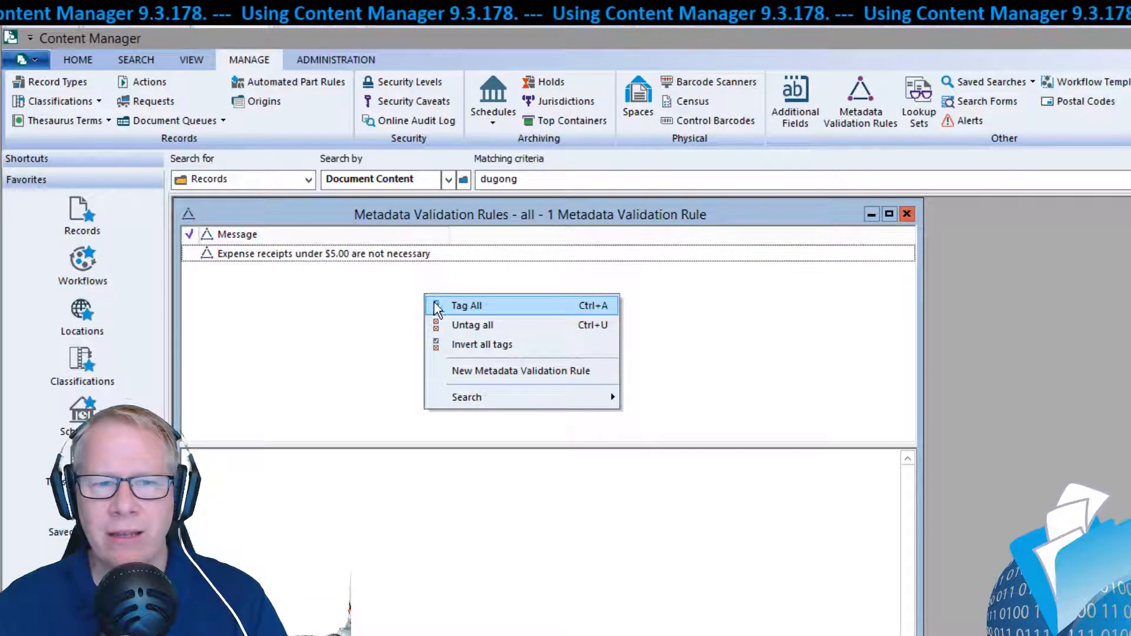
left_click(500, 371)
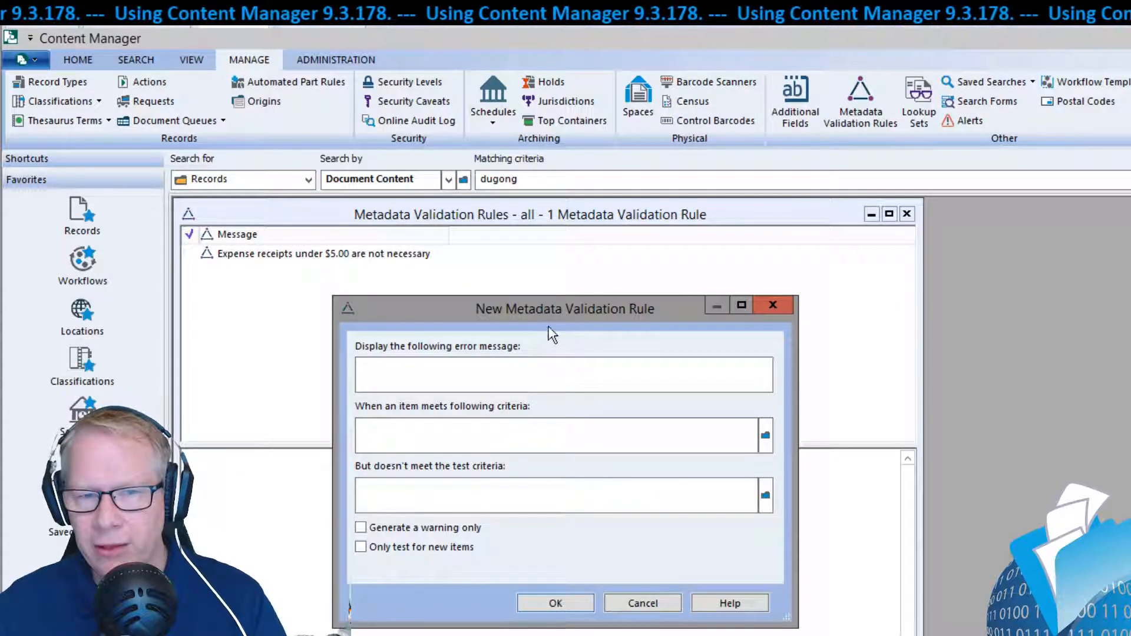
left_click_drag(571, 311, 679, 255)
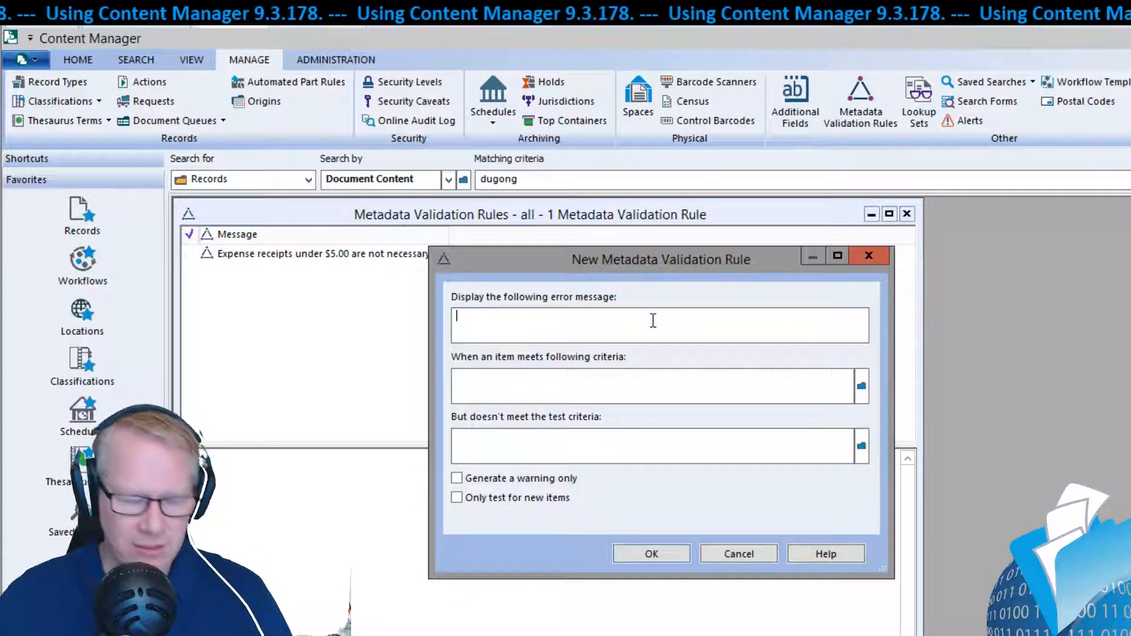
- Enter the rule's error message "WHOA! that is an expensive Meal.. you had better get Executive Approval. Please make as TRUE."
type("OA! that is an")
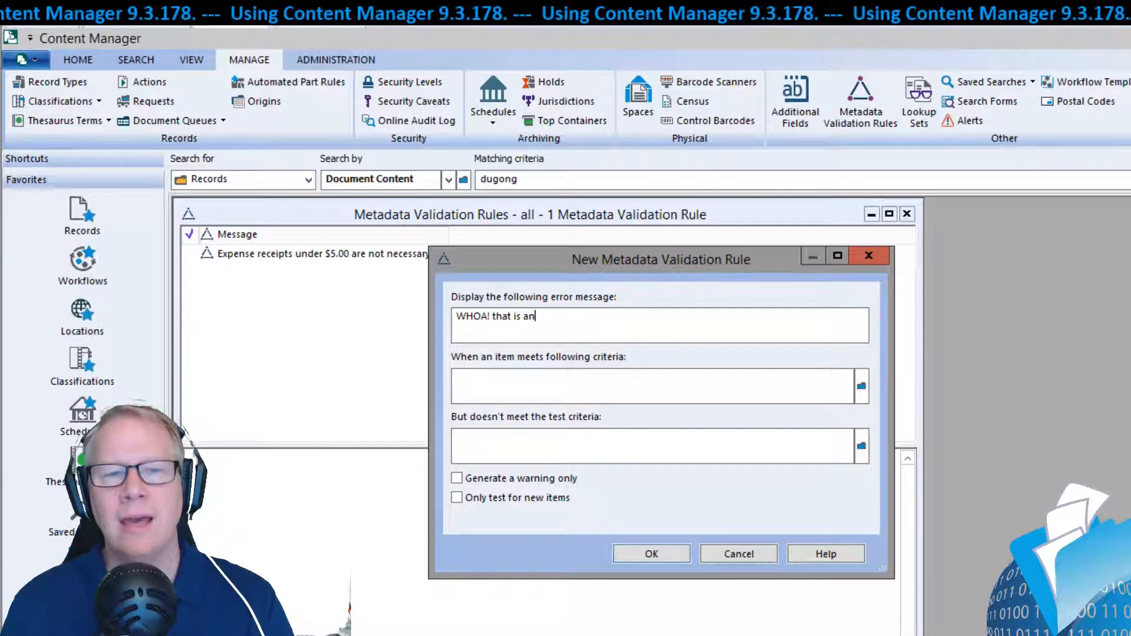
type(" expensive Meal")
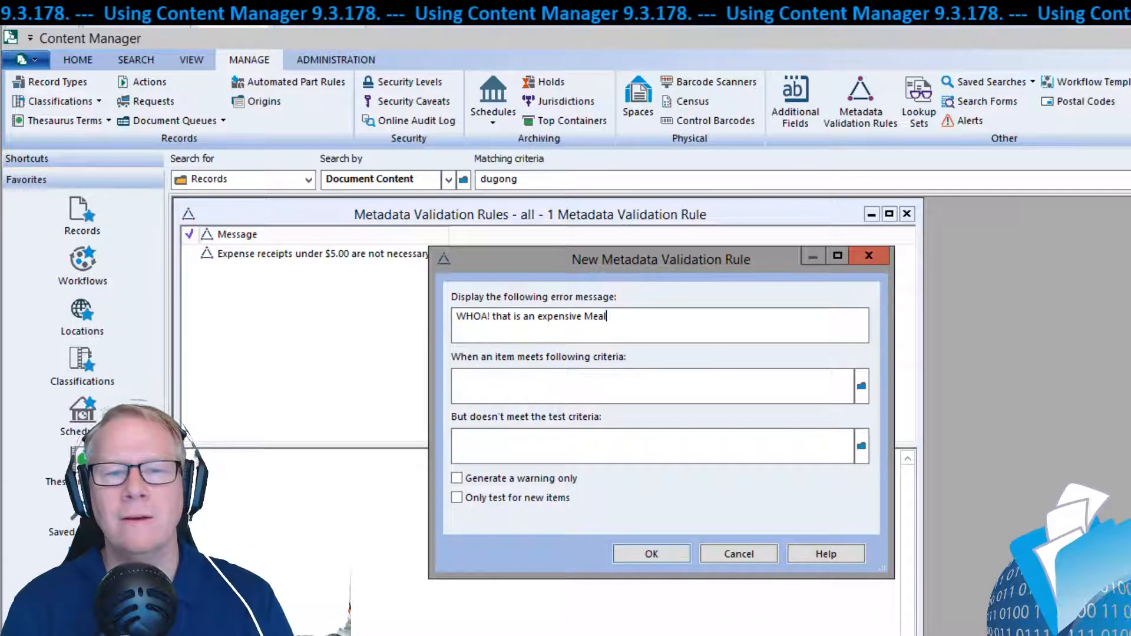
type("..  you had beed")
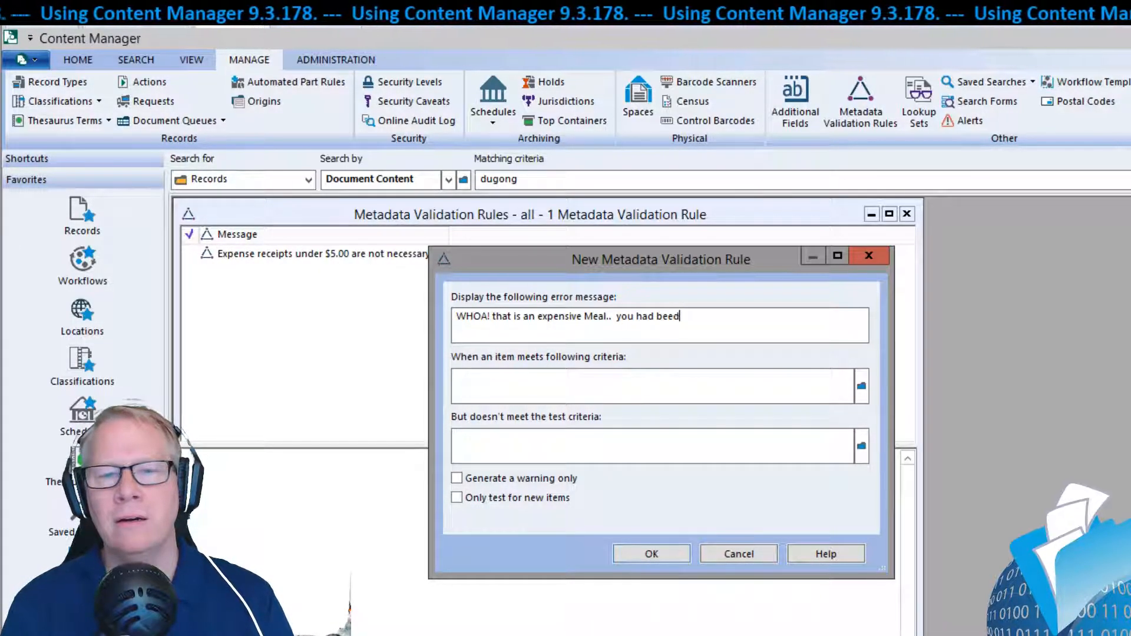
key("BackSpace")
key("BackSpace")
type("tter ge")
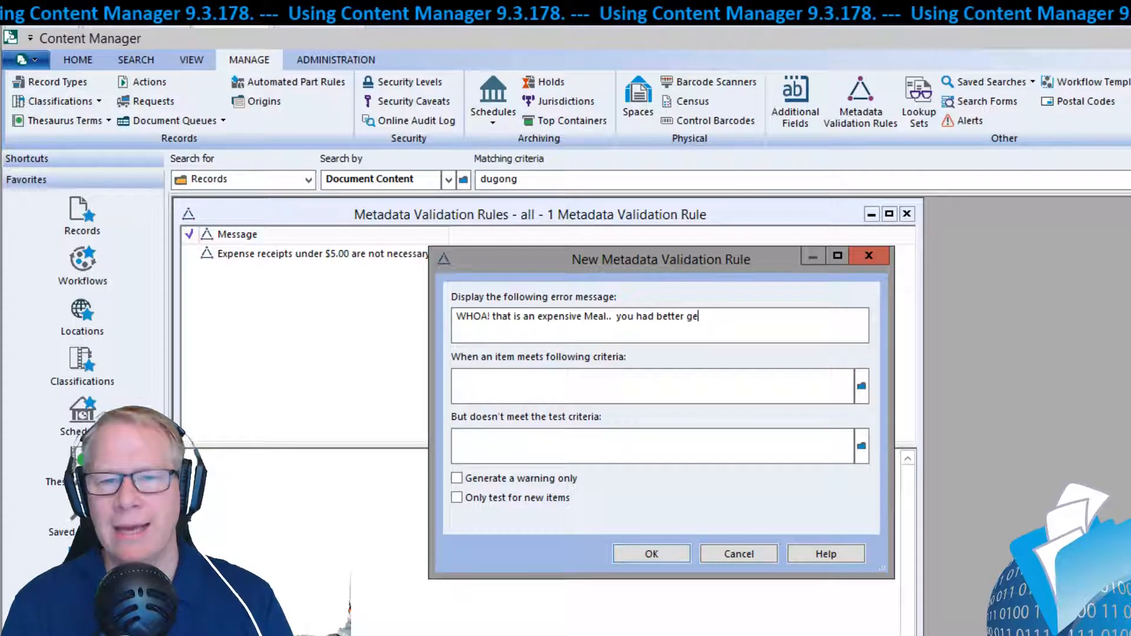
type("t Executive")
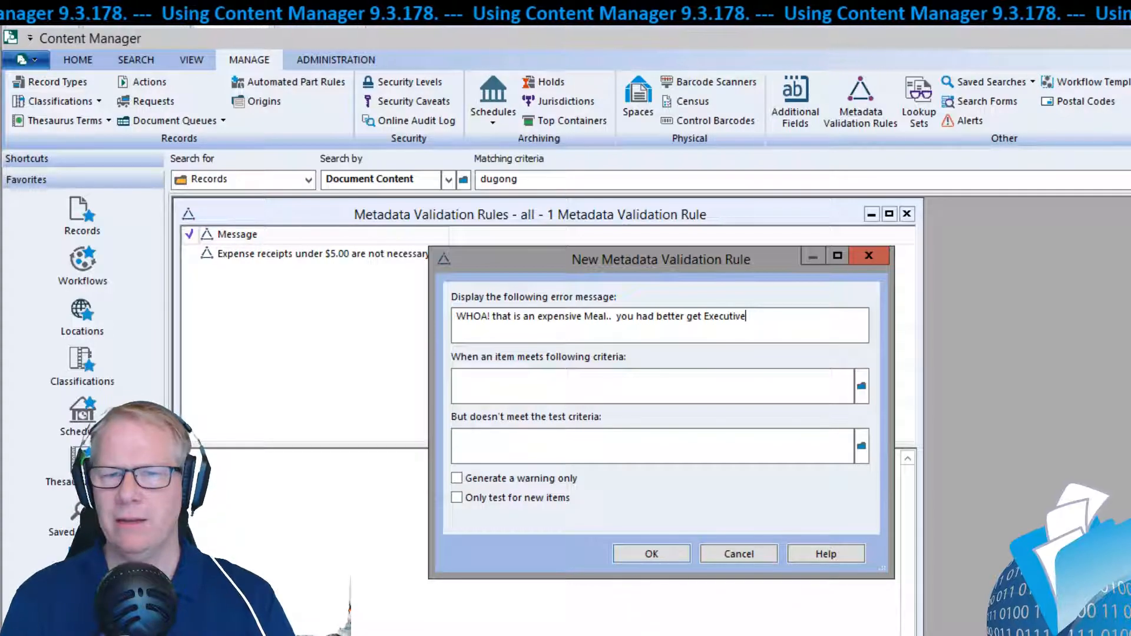
type(" Ap")
type("pro")
type("val. ")
type("PLeas")
type("ease ame")
type("make as TREI")
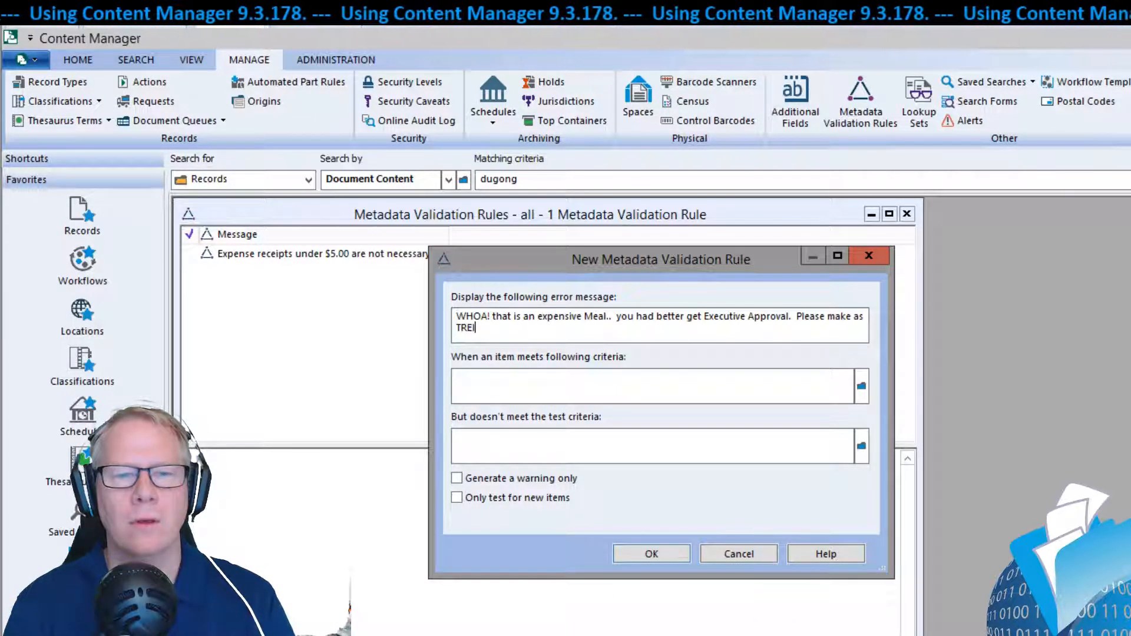
key("BackSpace")
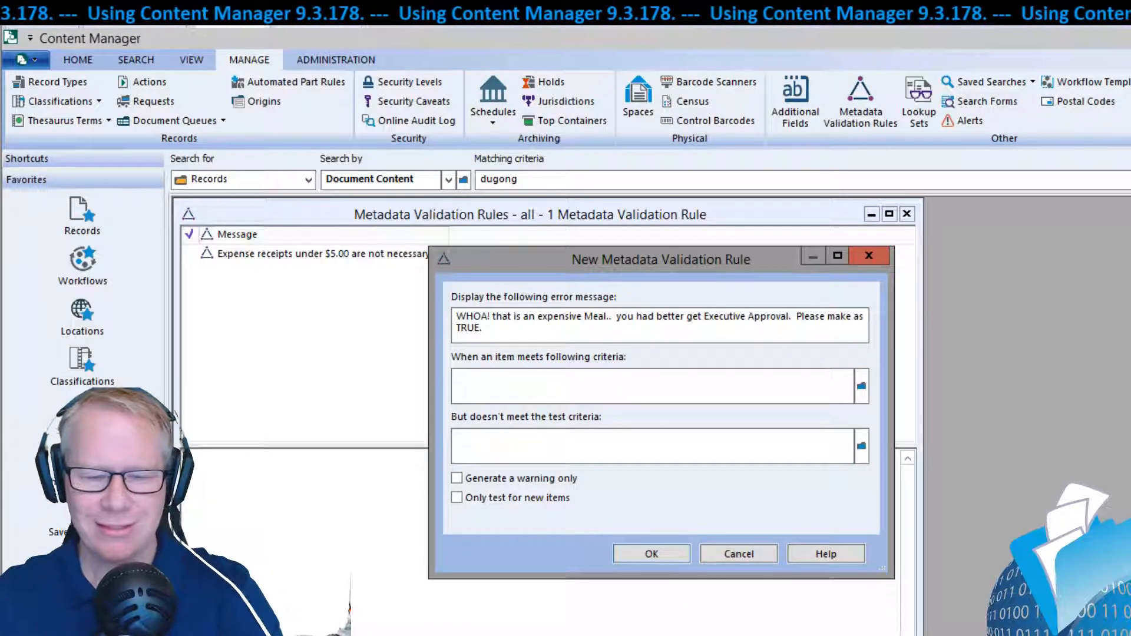
- Build the rule's item criteria with the ExpenseValue additional field as the search method
left_click(669, 387)
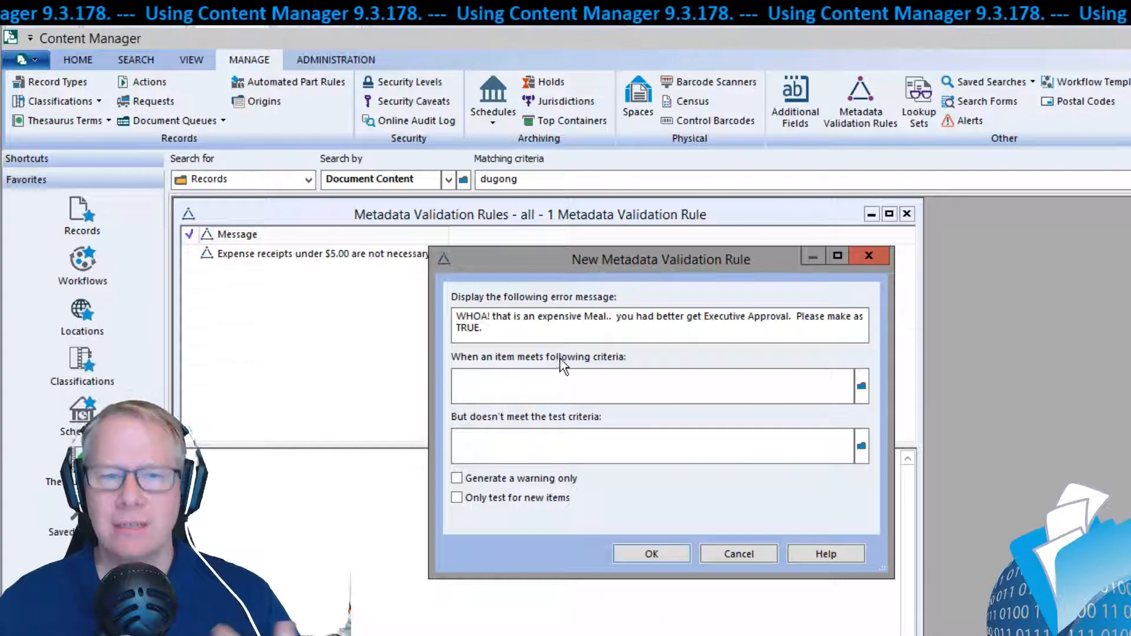
left_click(860, 380)
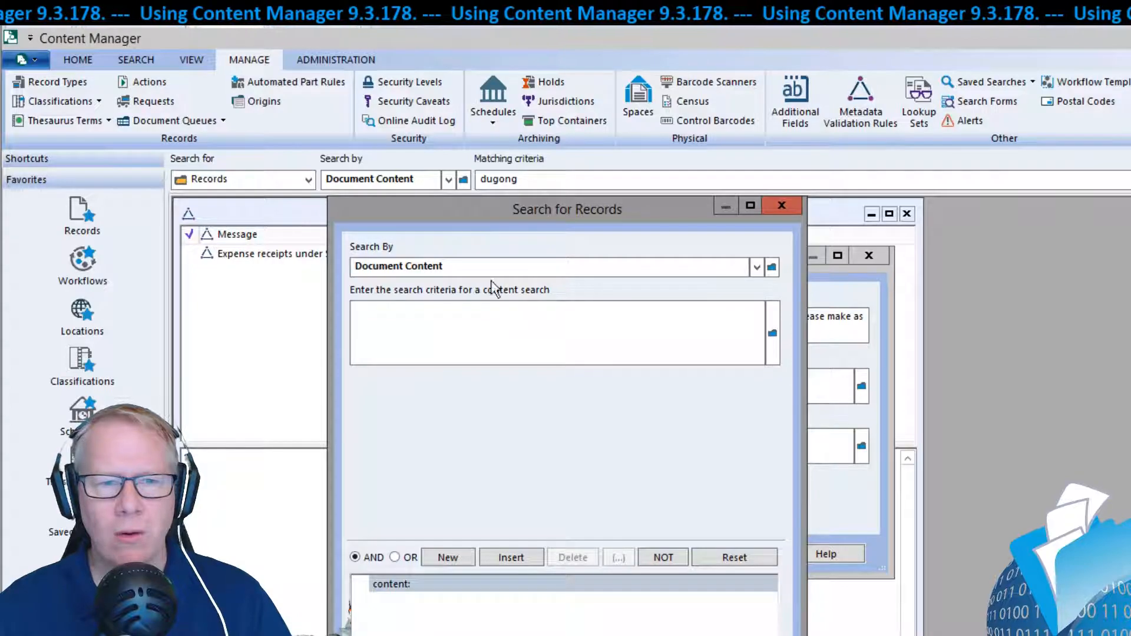
left_click(443, 268)
left_click(771, 267)
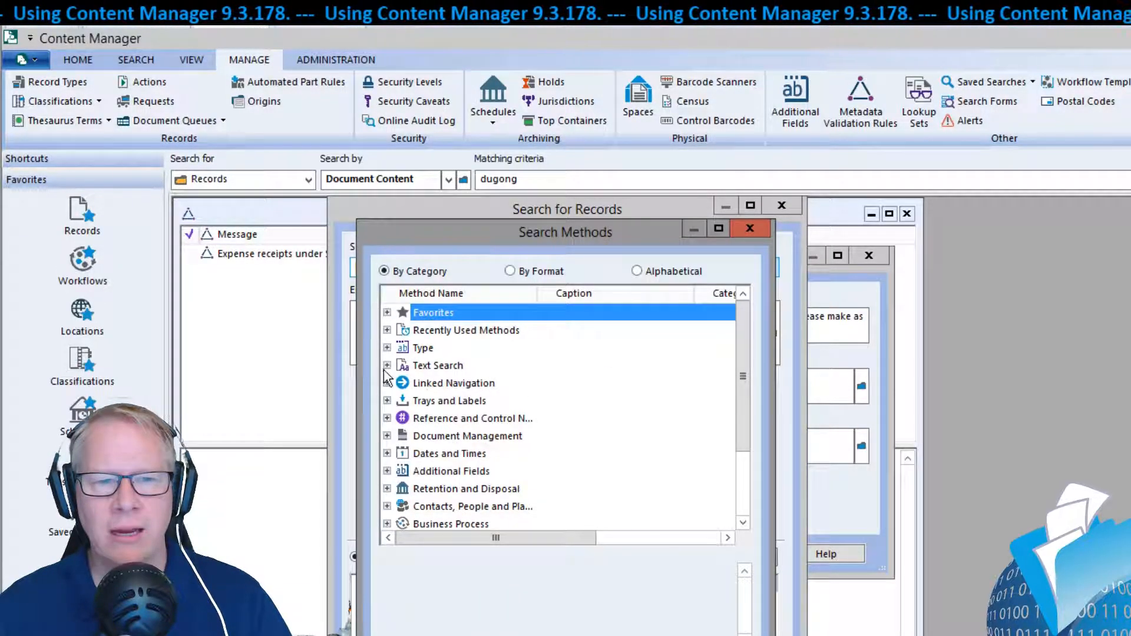
left_click(387, 471)
scroll(453, 489, "down", 2)
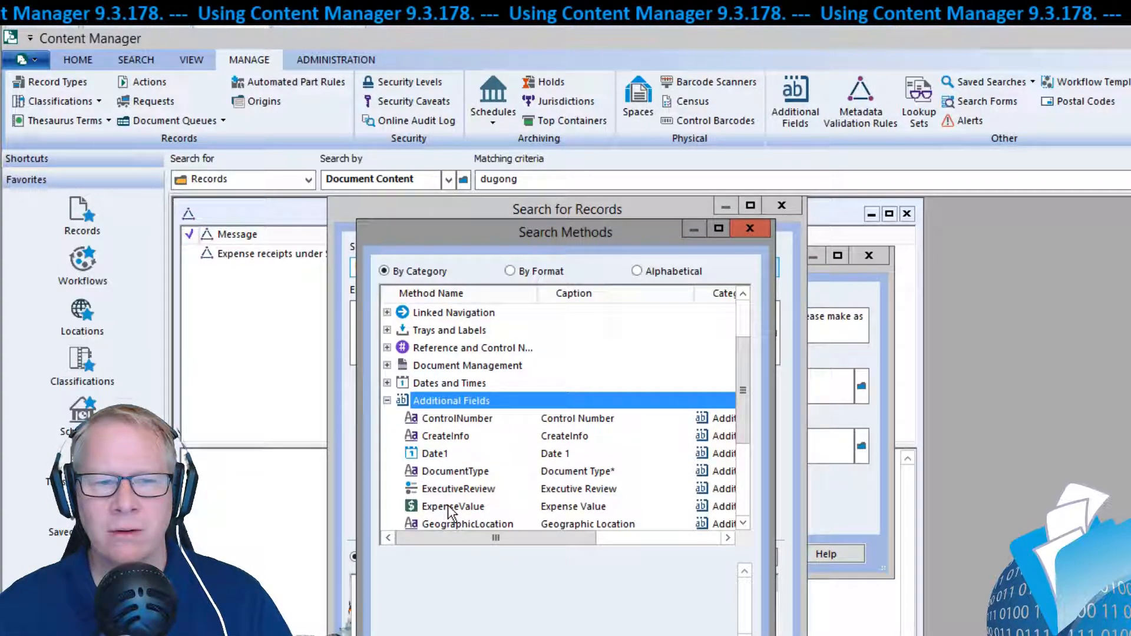
left_click(449, 506)
key("Return")
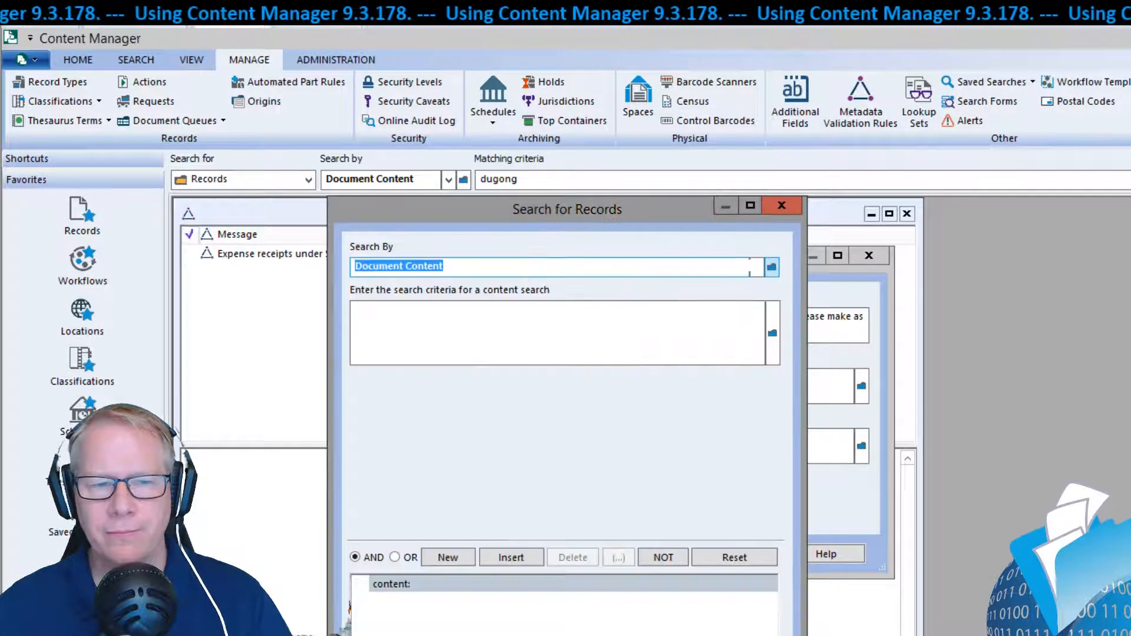
- Set the Expense Value condition to Greater Or Equal To 500 and accept the criteria
left_click(476, 310)
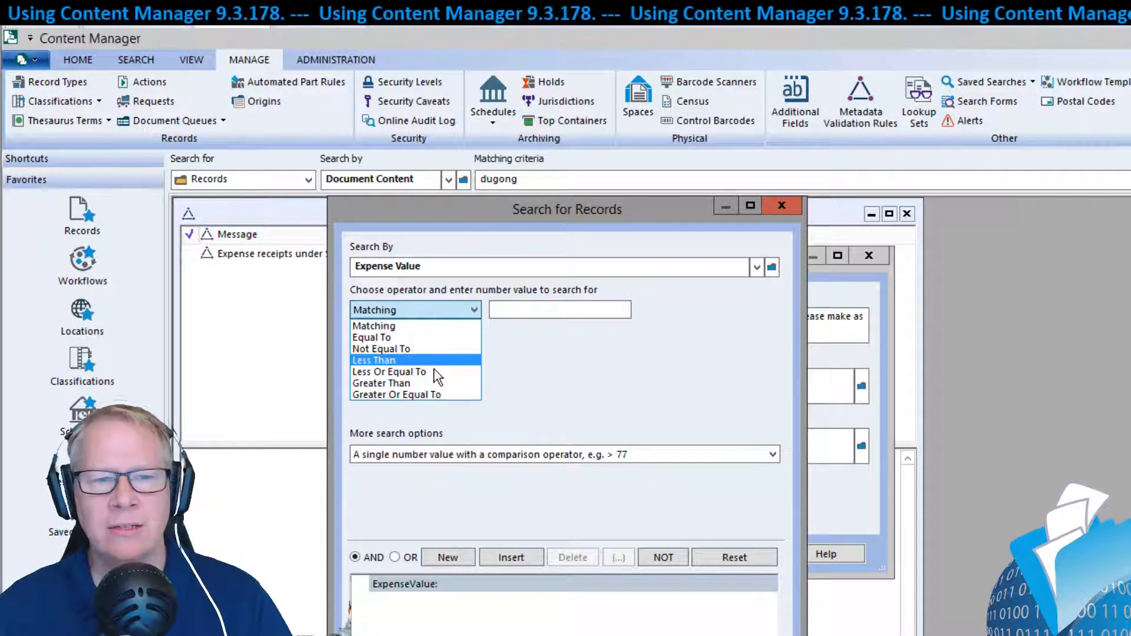
left_click(429, 394)
left_click(551, 305)
type("00")
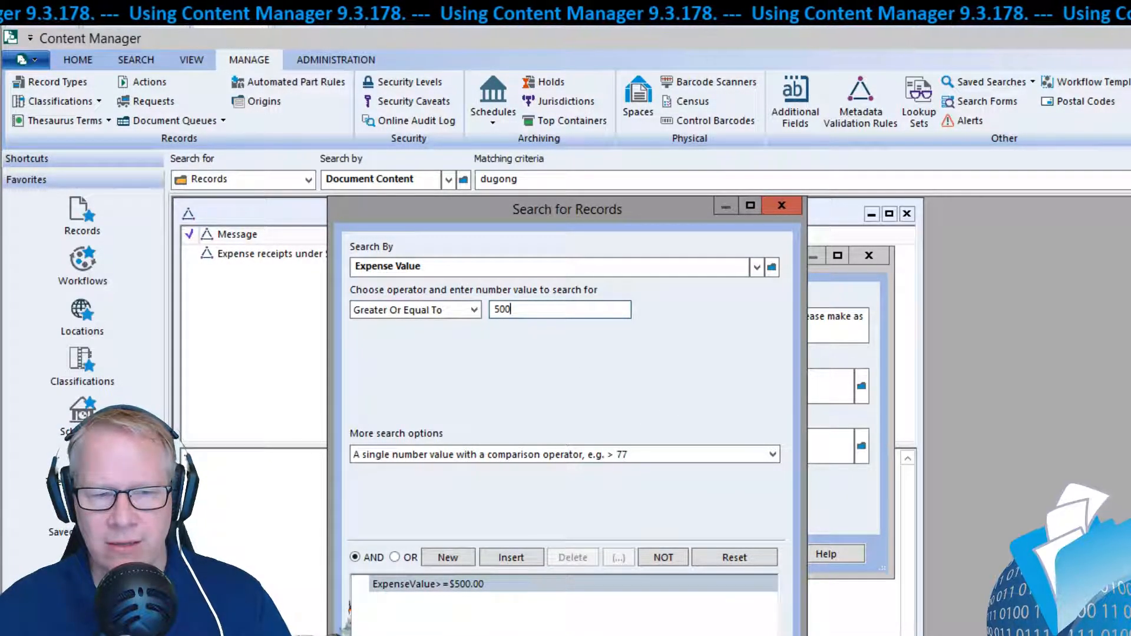
key("Return")
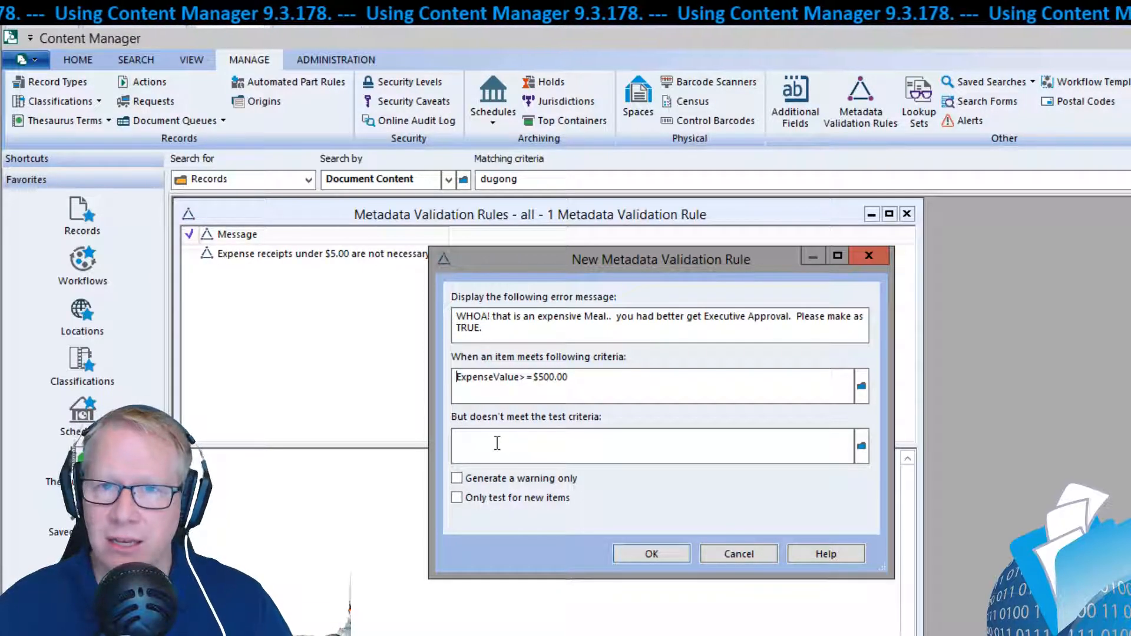
- Set the rule's test criteria to the ExecutiveReview additional field and accept the criteria
left_click(861, 446)
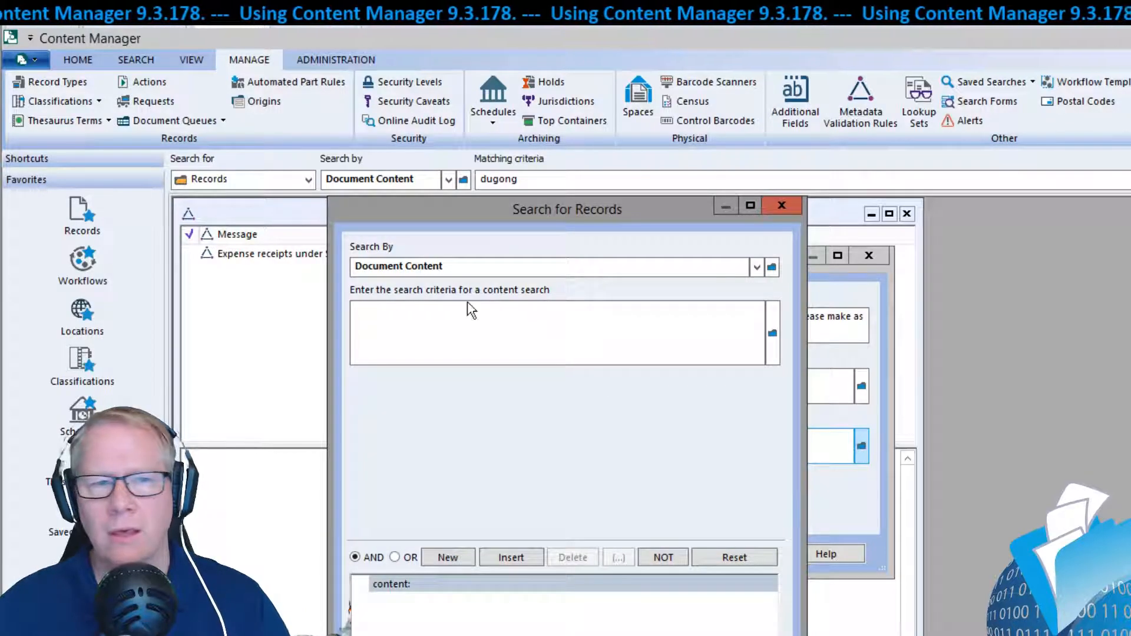
left_click(771, 266)
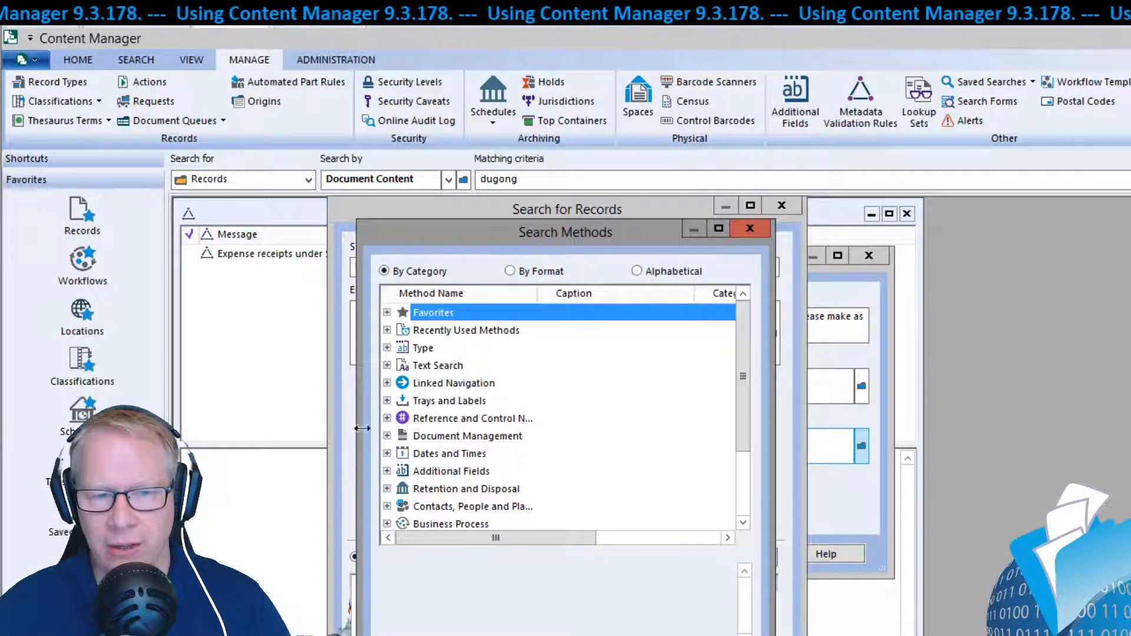
left_click(387, 471)
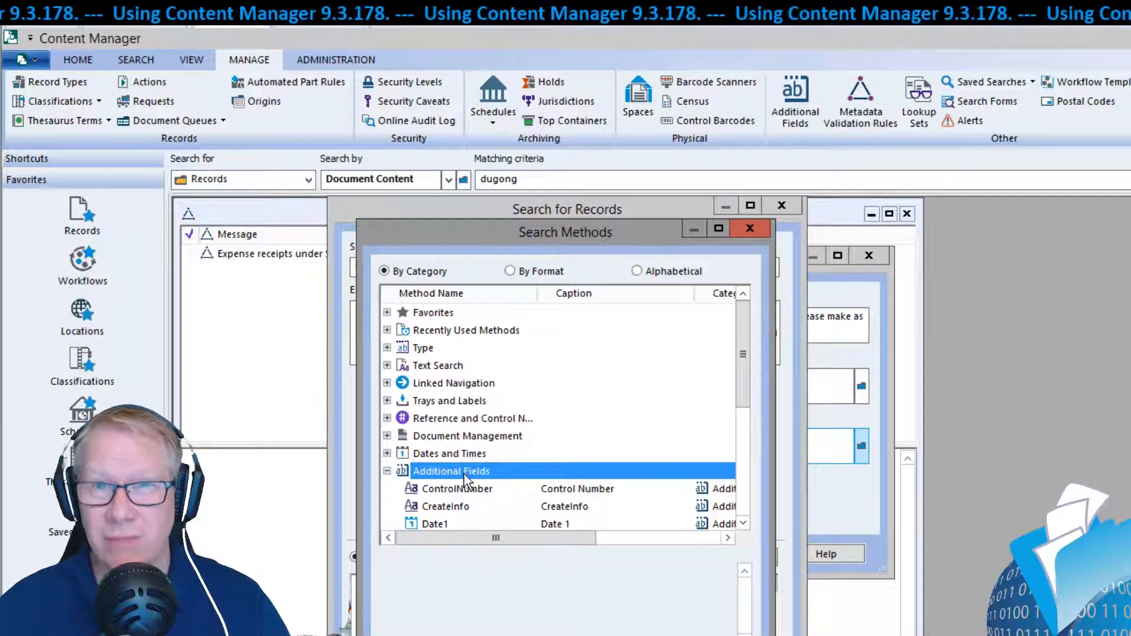
scroll(464, 474, "down", 1)
scroll(458, 508, "down", 1)
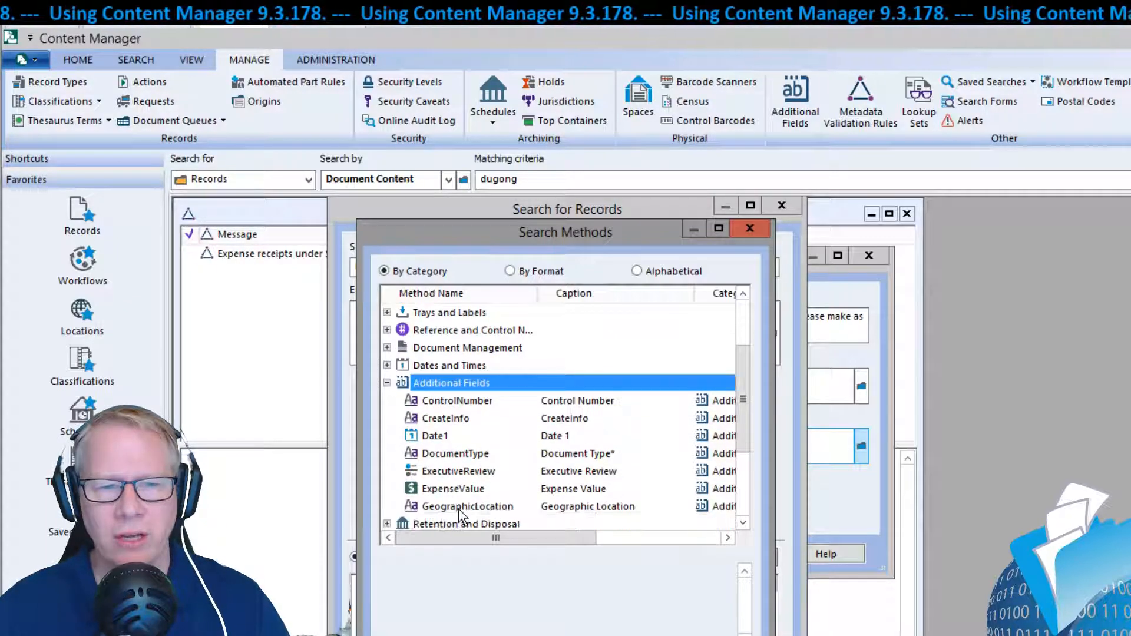
left_click(457, 473)
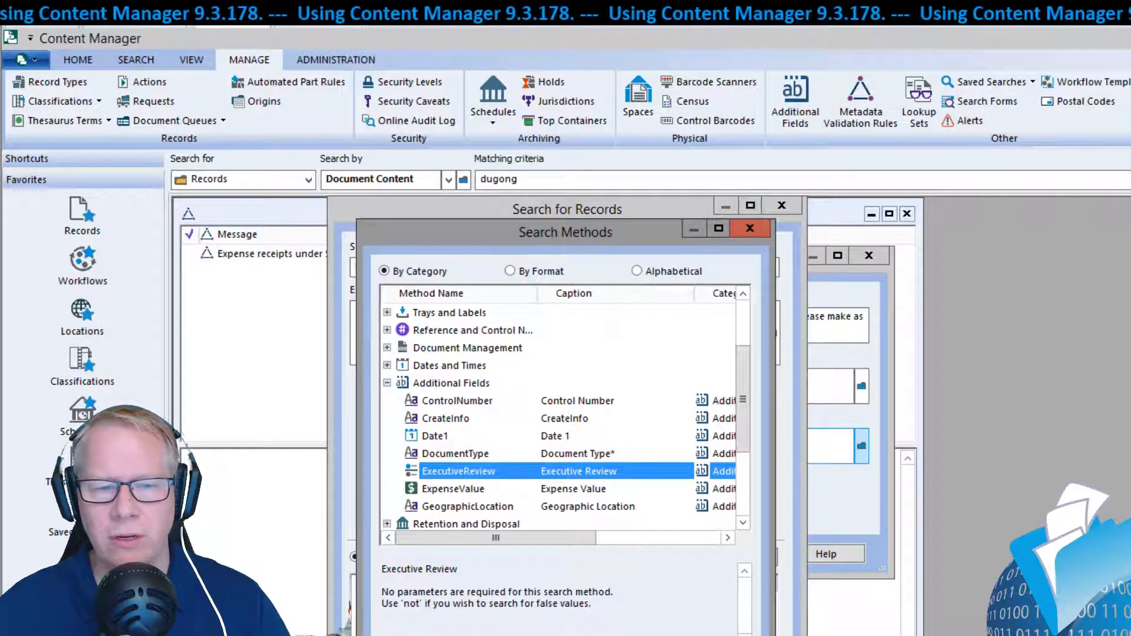
left_click(625, 635)
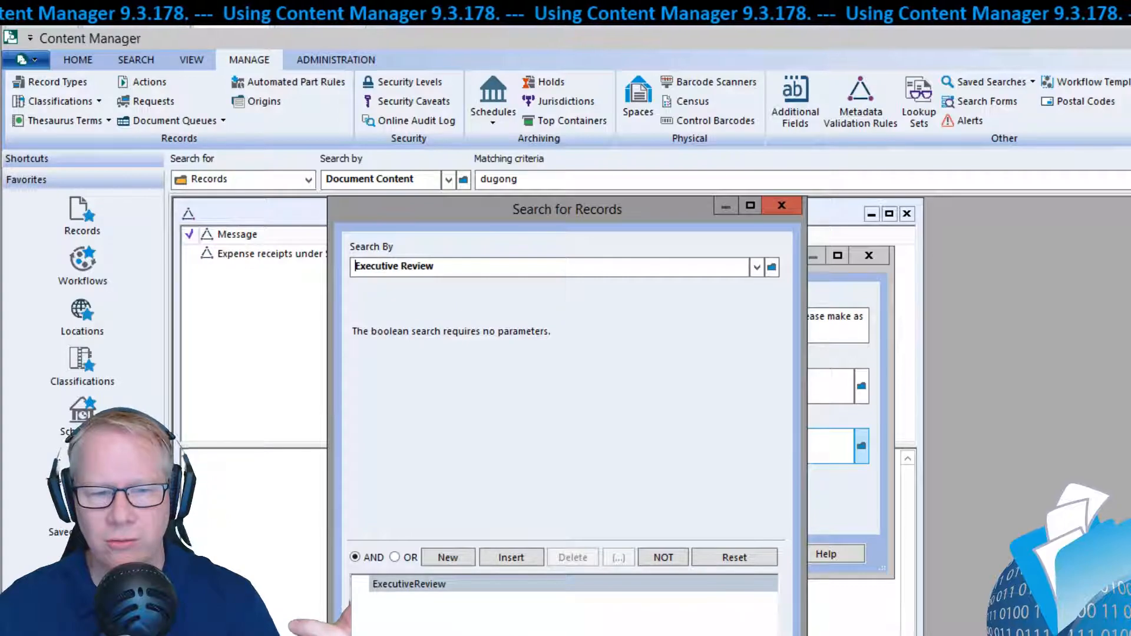
left_click(565, 635)
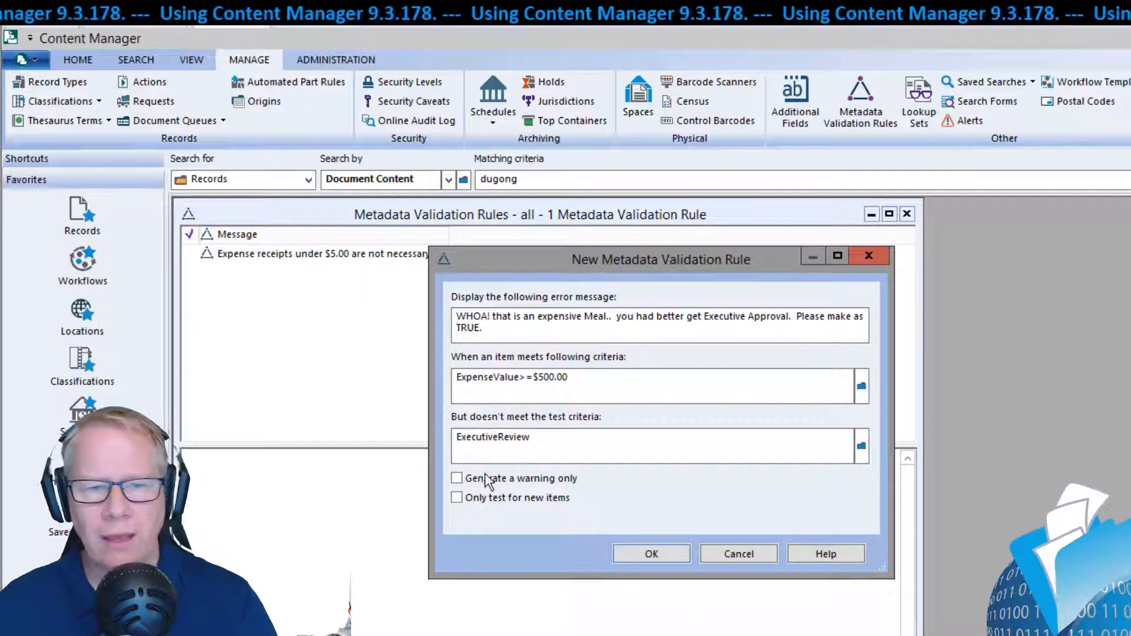
- Restrict the new validation rule to testing only new items and save it
left_click(468, 498)
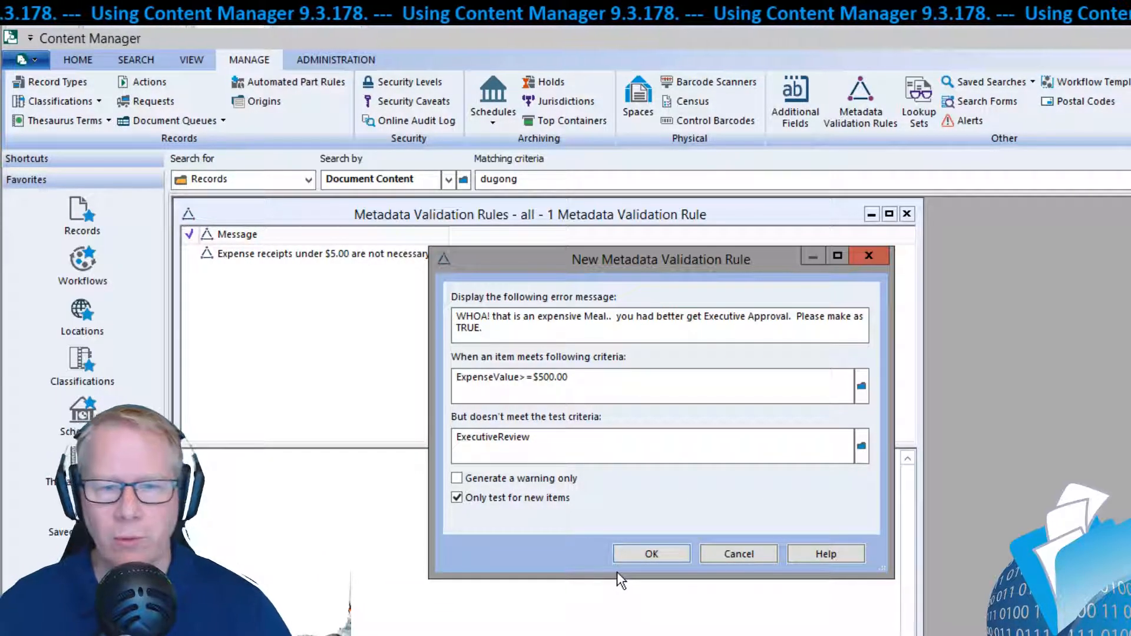
left_click(652, 555)
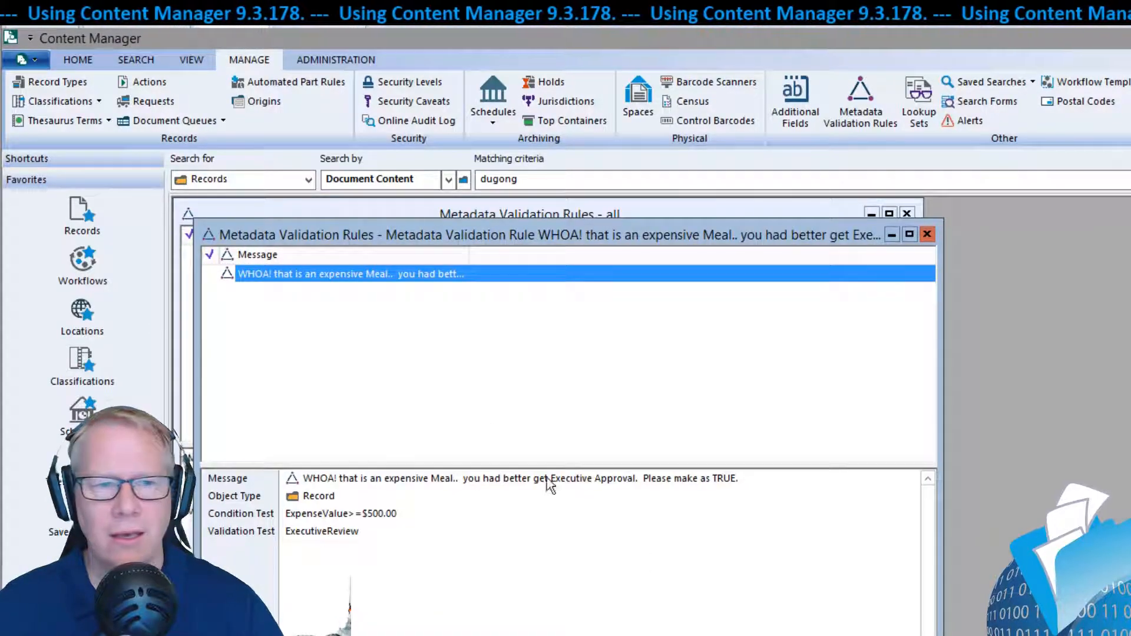
- List all metadata validation rules to check the new one, and close the open rule lists
right_click(482, 362)
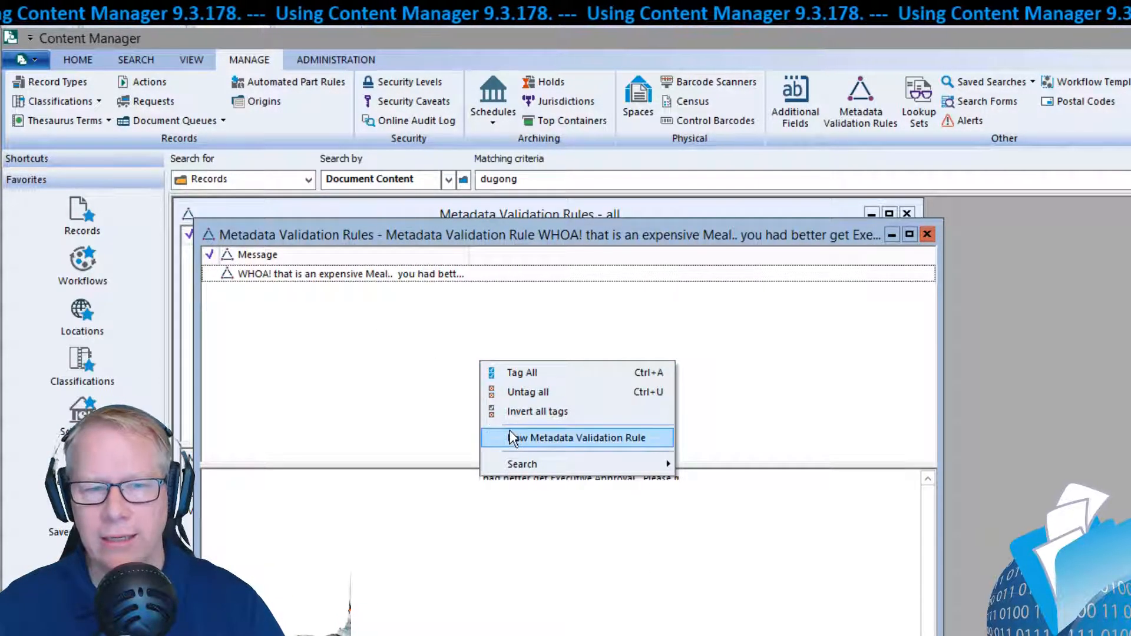
left_click(408, 354)
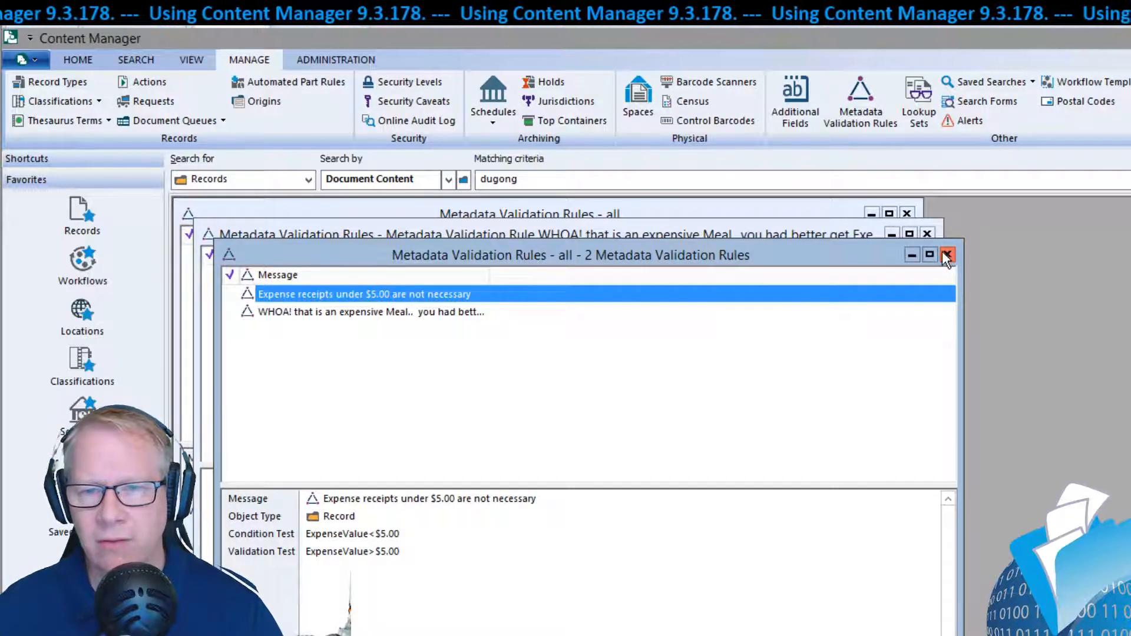
left_click(945, 254)
left_click(928, 234)
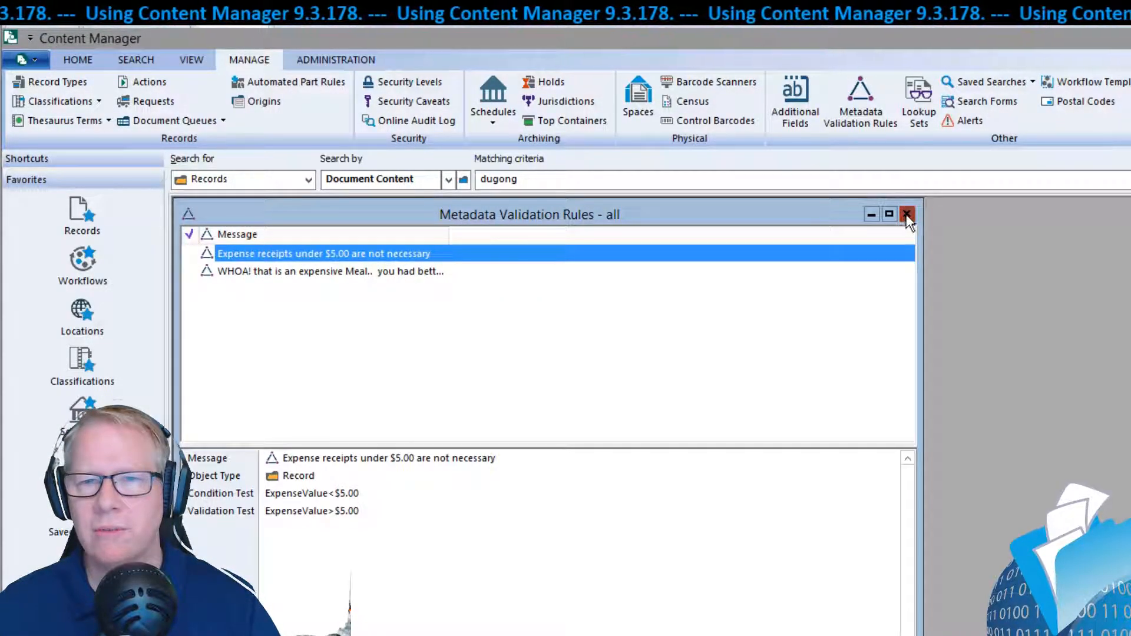
left_click(905, 215)
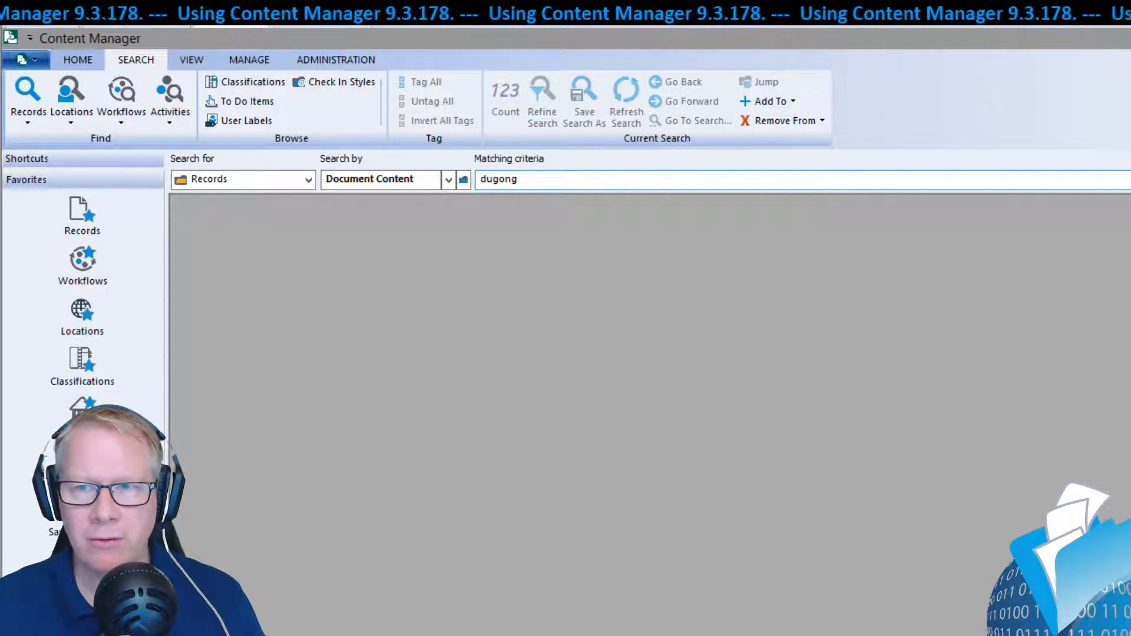
- Switch to the Content Manager web client in the browser, restore its window and enlarge it over the desktop
key("super+d")
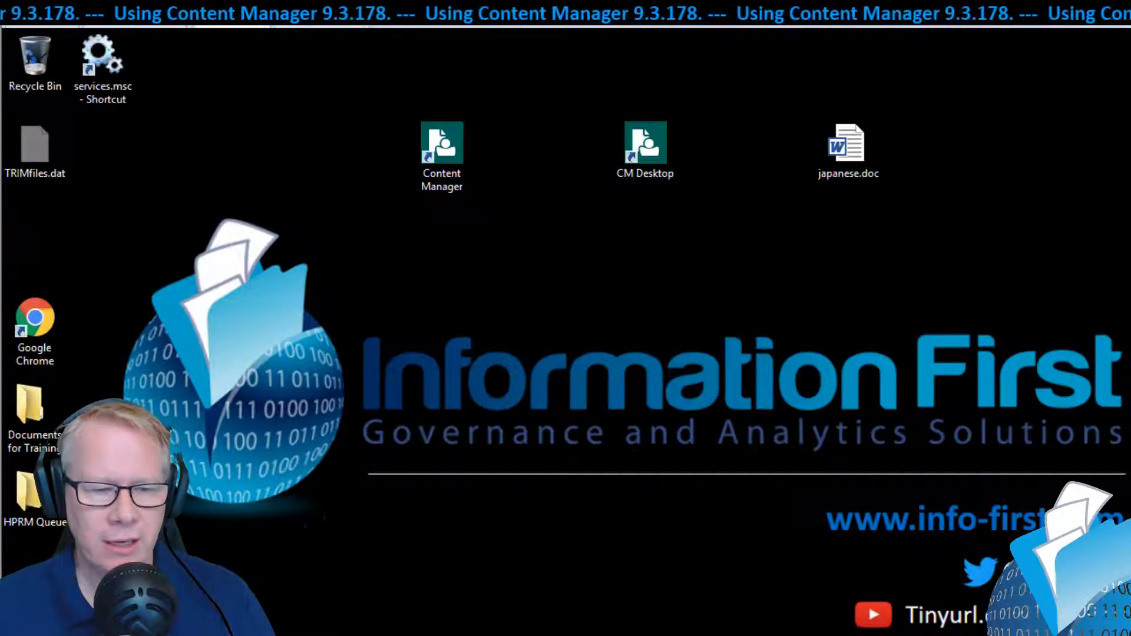
key("alt+Tab")
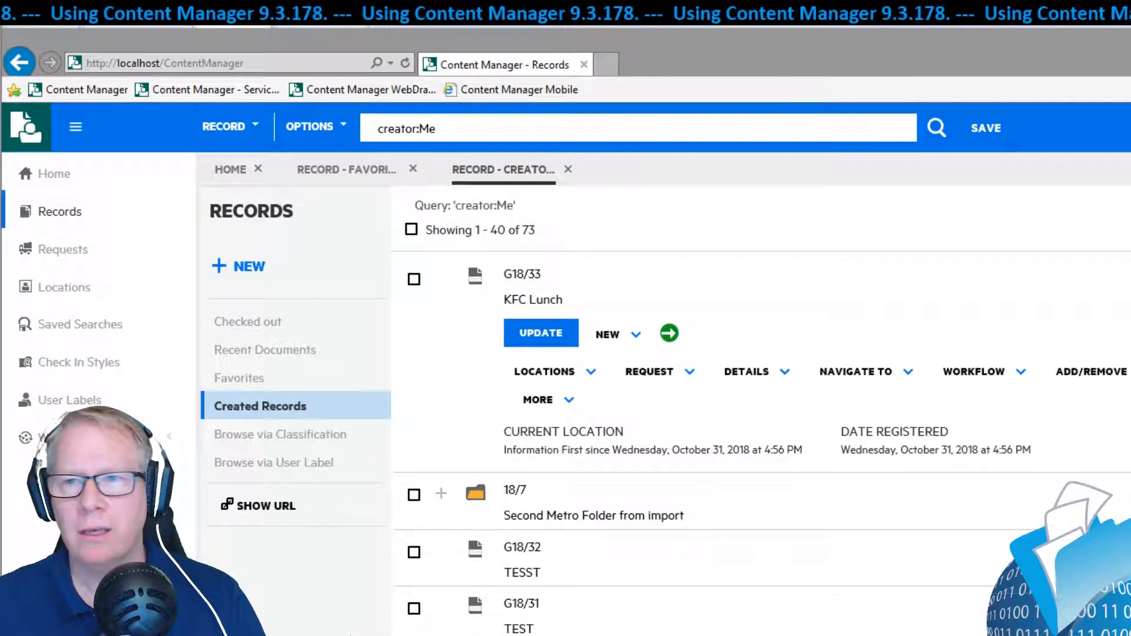
left_click(1126, 37)
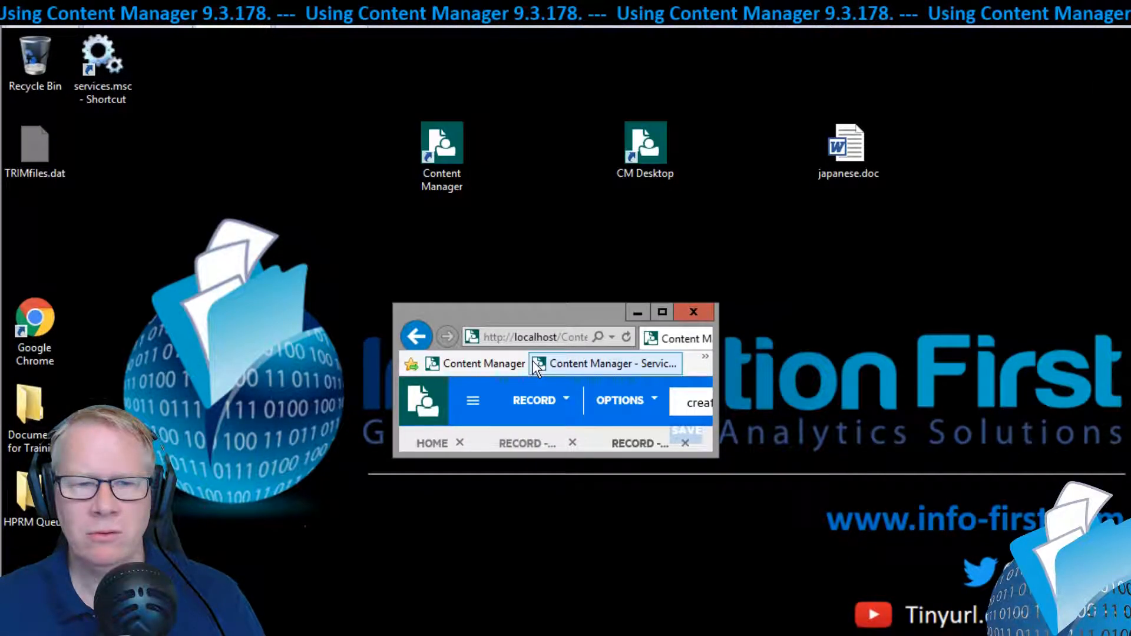
left_click_drag(540, 319, 180, 86)
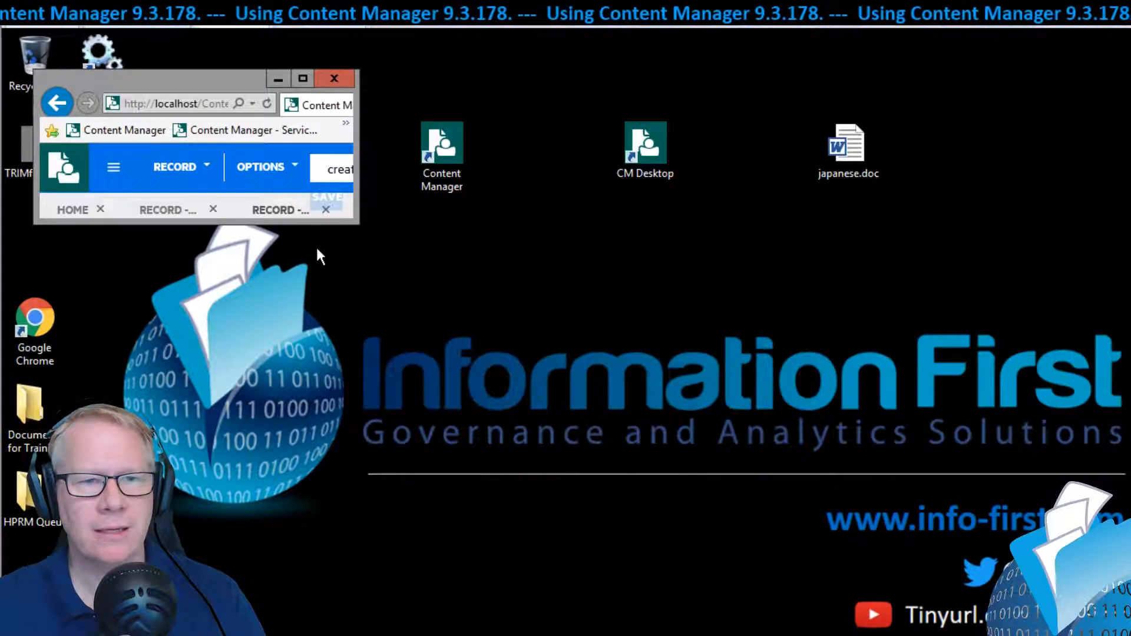
left_click_drag(358, 224, 1128, 635)
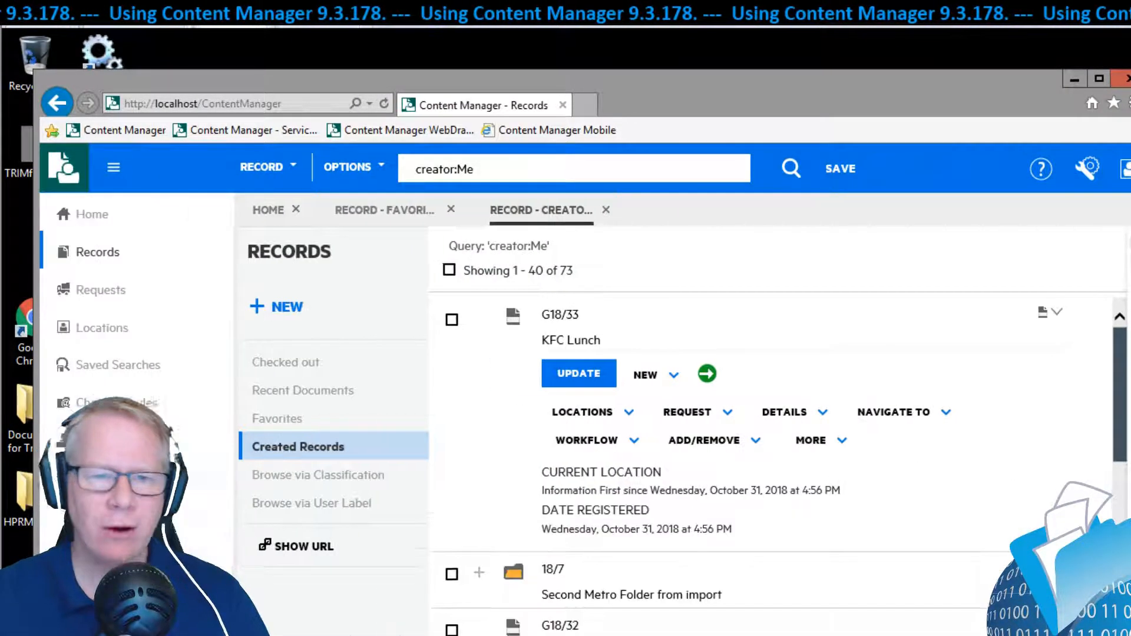
- Start a new record from the web client's home page using the EXPENESE REPORT record type
left_click(89, 217)
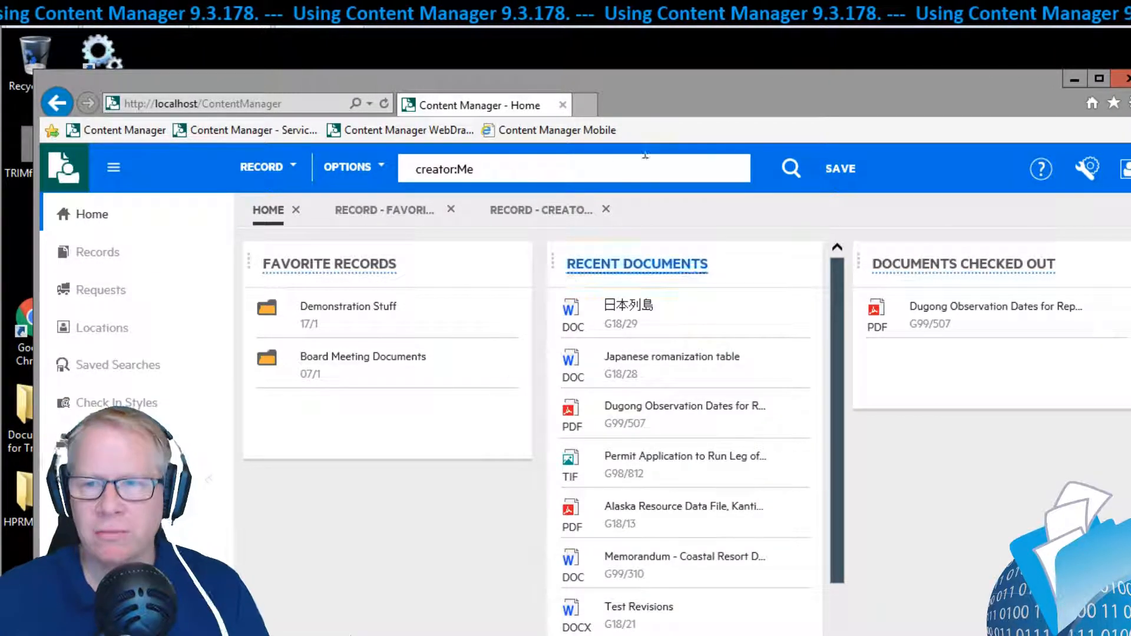
left_click_drag(967, 387, 956, 507)
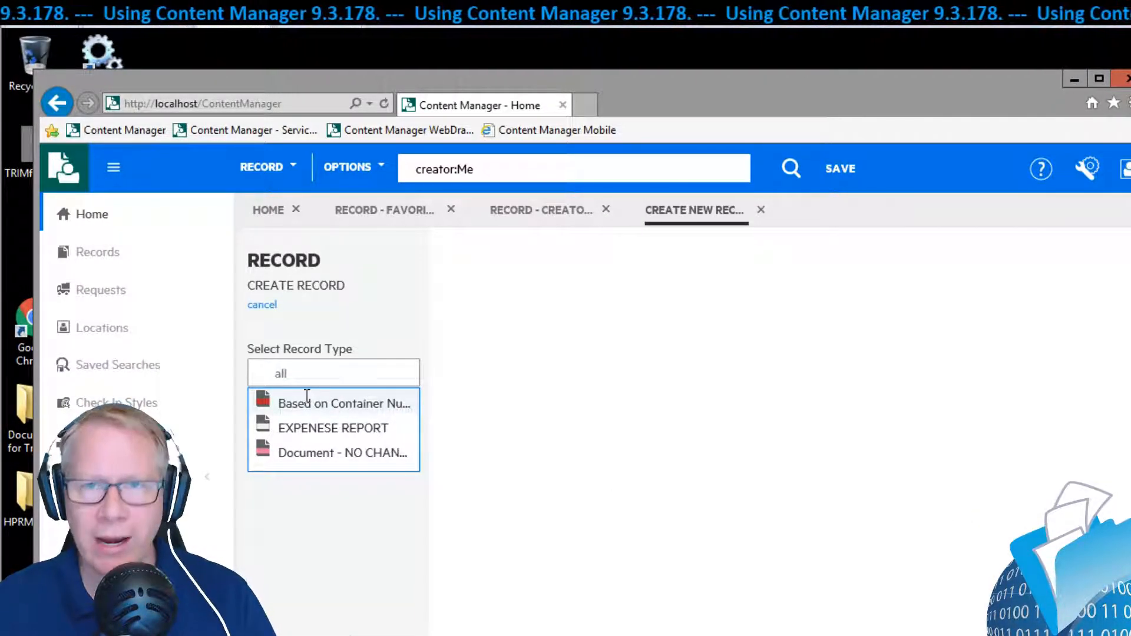
left_click(308, 428)
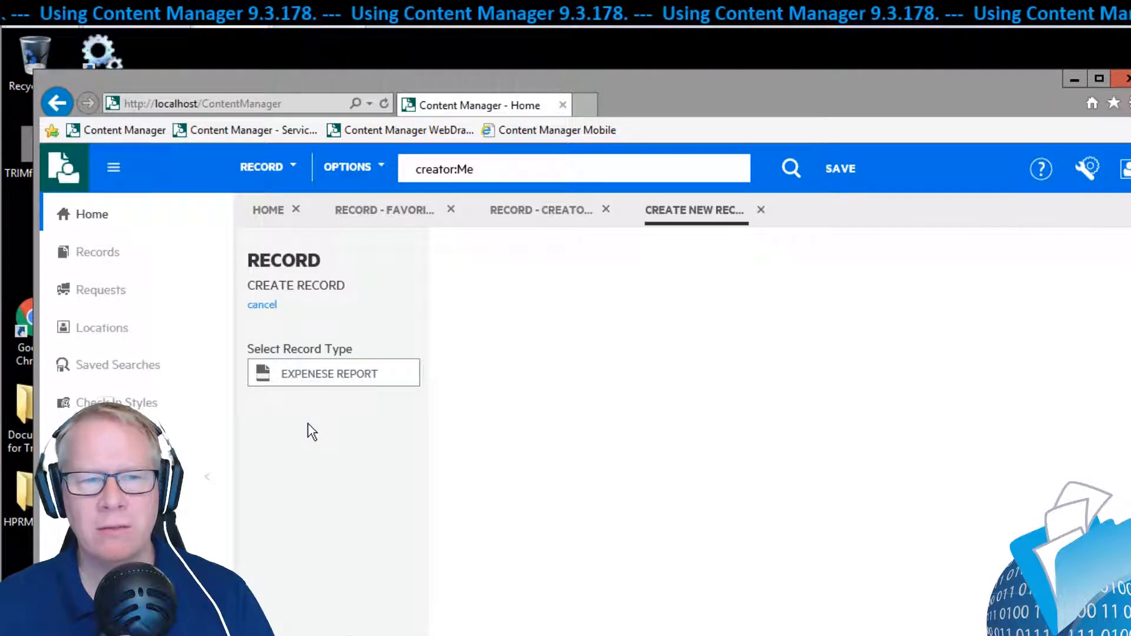
- Enter "Expense One - Super Steak House" as the record's title
left_click(478, 315)
type("Expense One")
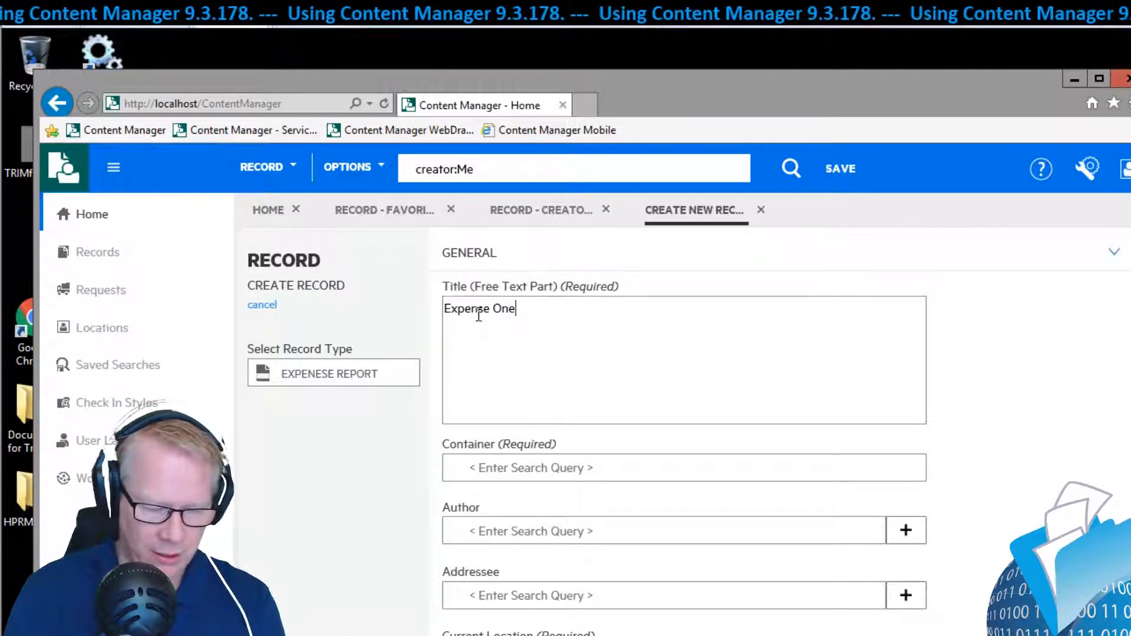
type("Great M")
key("BackSpace")
key("BackSpace")
key("BackSpace")
key("BackSpace")
key("BackSpace")
key("BackSpace")
key("BackSpace")
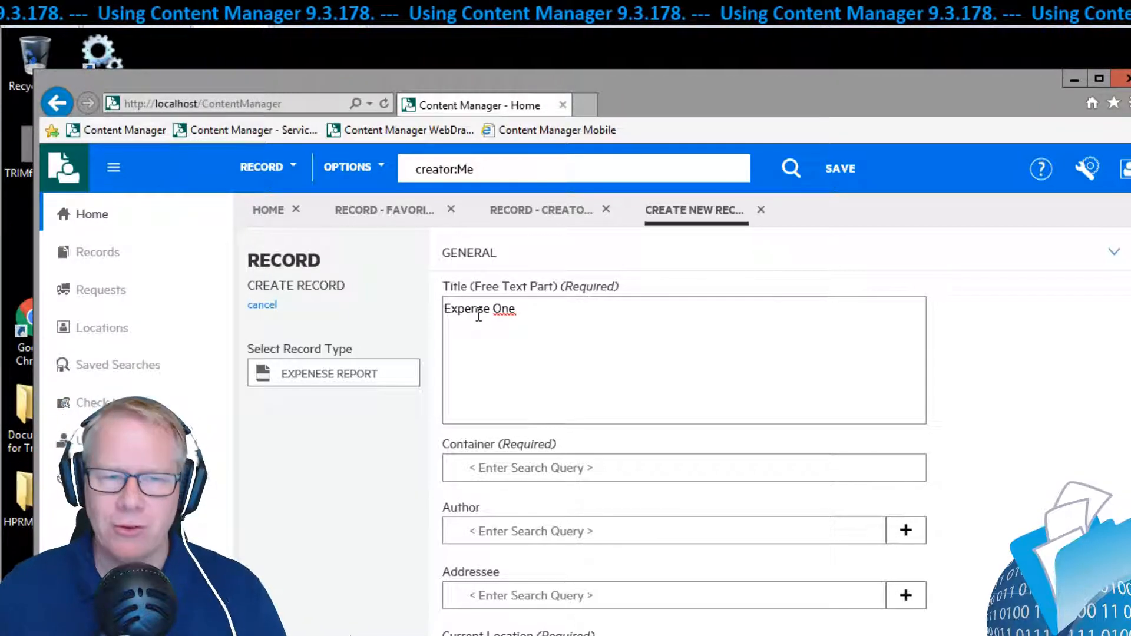
type("-")
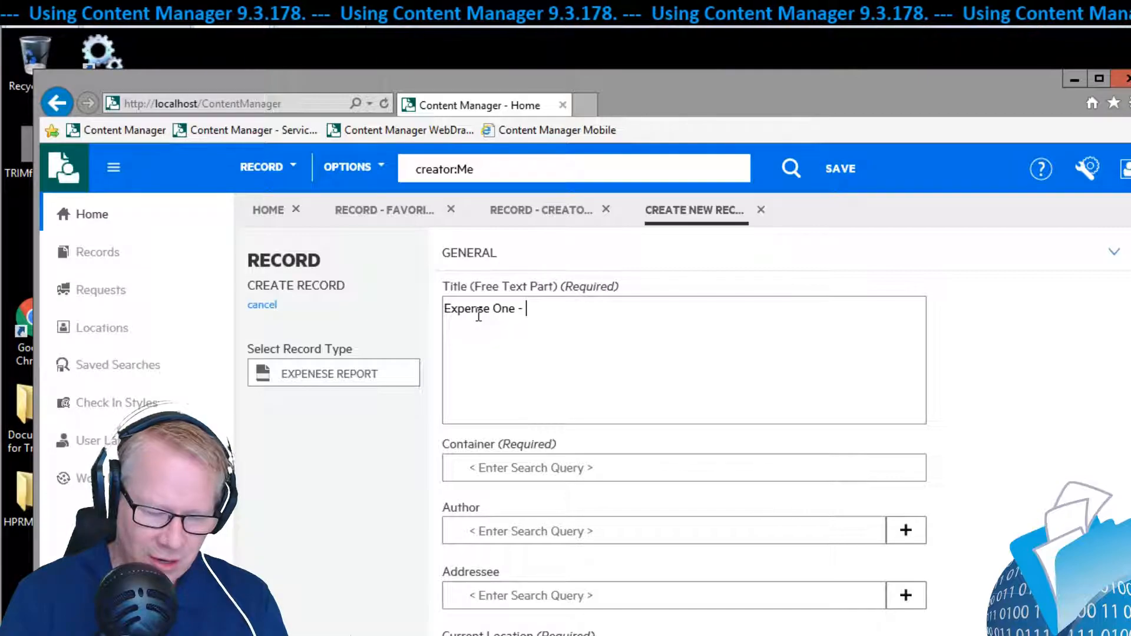
type("SUper")
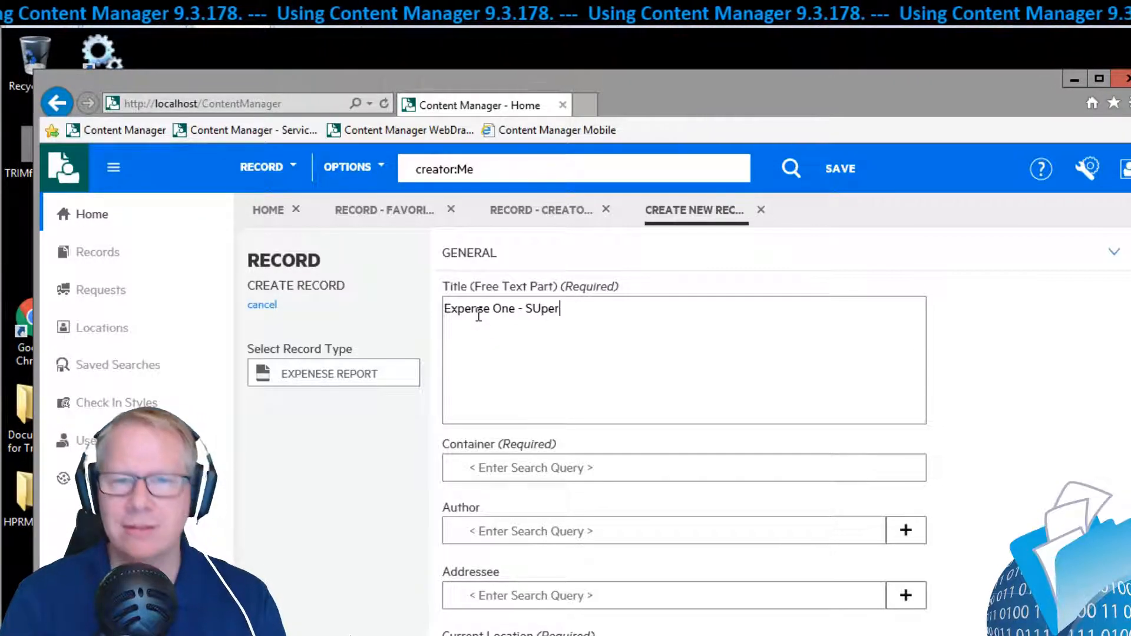
key("BackSpace")
key("BackSpace")
key("BackSpace")
key("BackSpace")
type("uper Steak ")
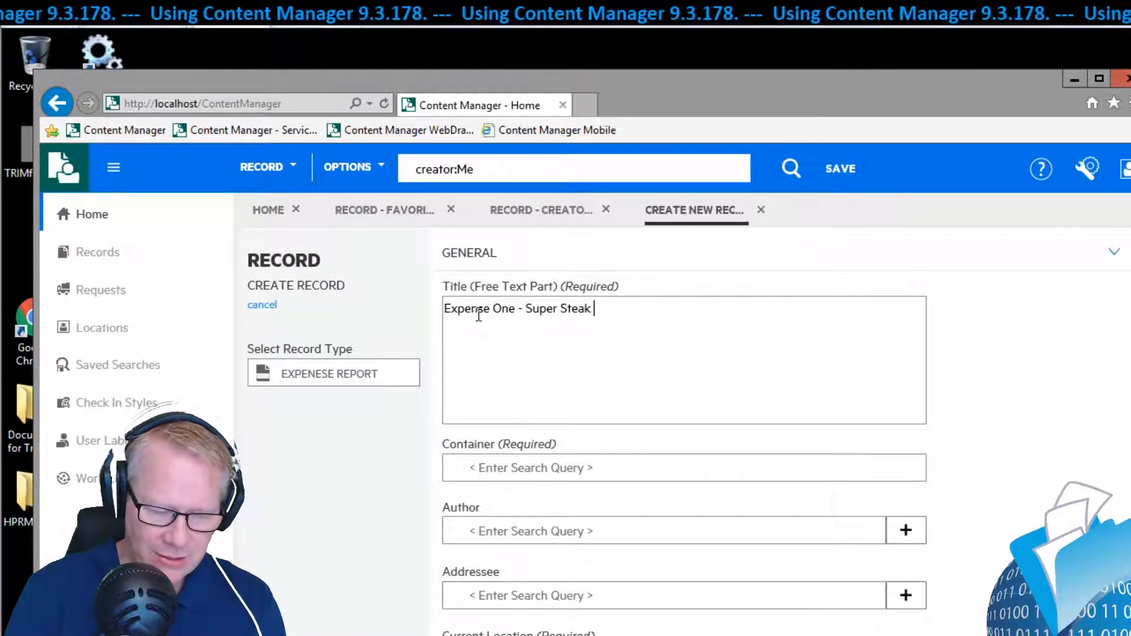
type("House")
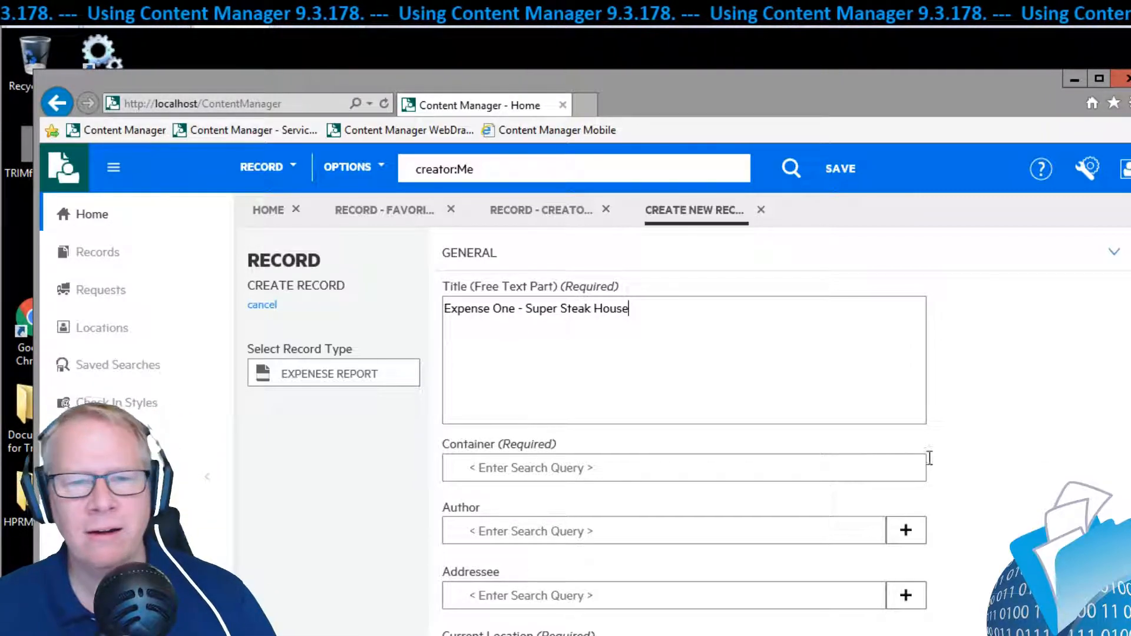
- Set the Expense Value to 749 with Executive Review unchecked, and try to create the record
scroll(1087, 453, "down", 5)
scroll(887, 610, "down", 1)
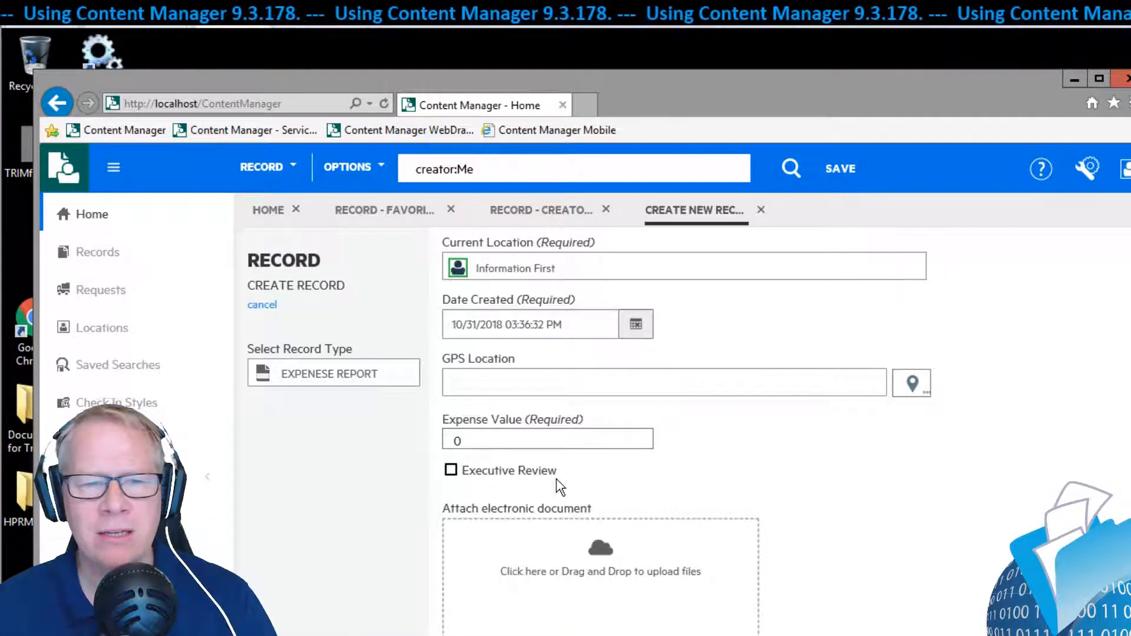
left_click(504, 439)
type("749")
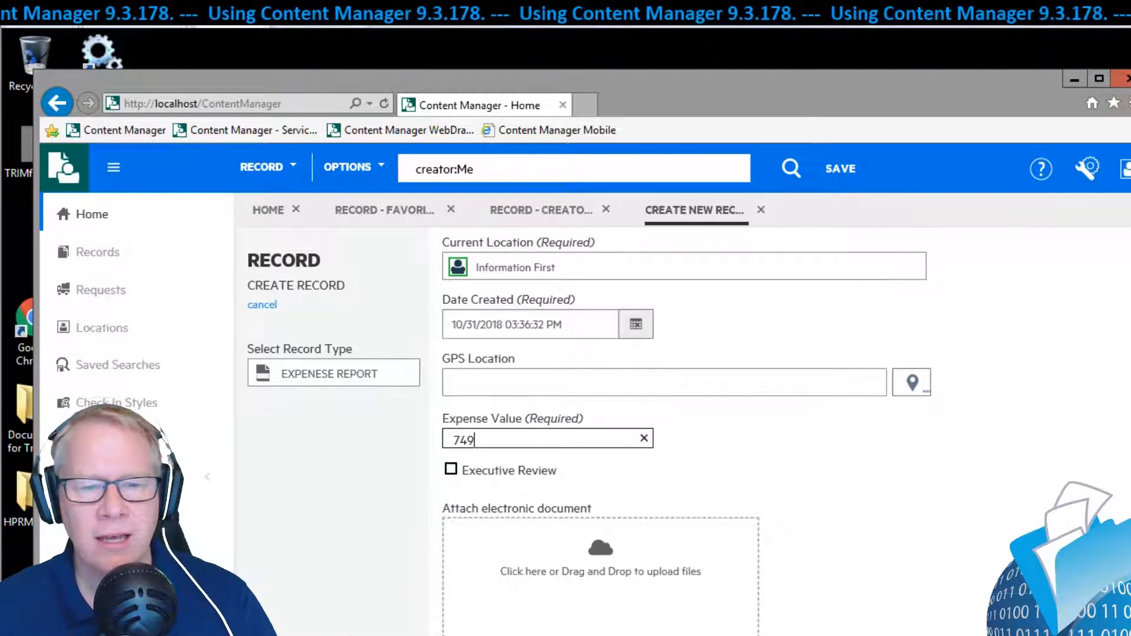
key("Tab")
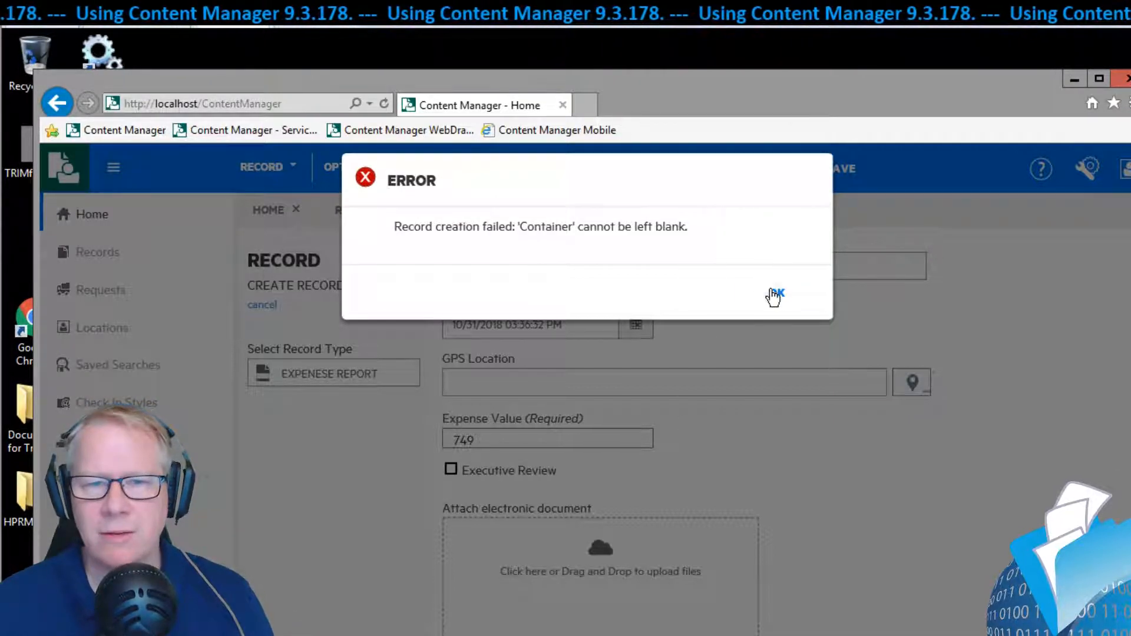
left_click(792, 297)
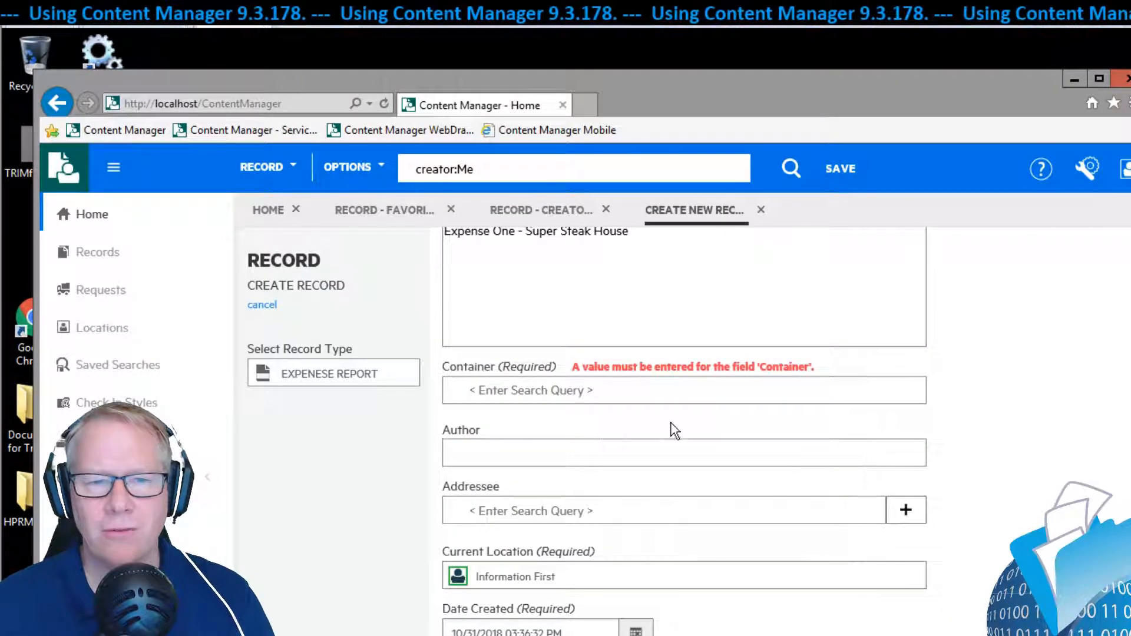
- Search for container 2018, choose 540/400/2018 for Receipts 2018, and try to create the record again
left_click(582, 391)
type("201")
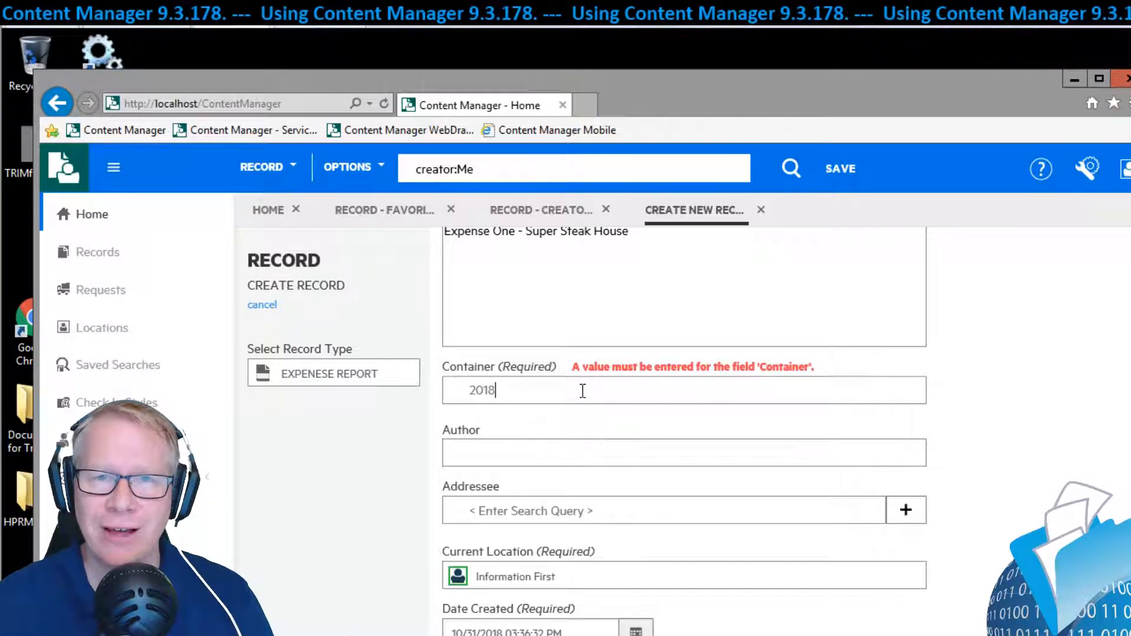
type("8")
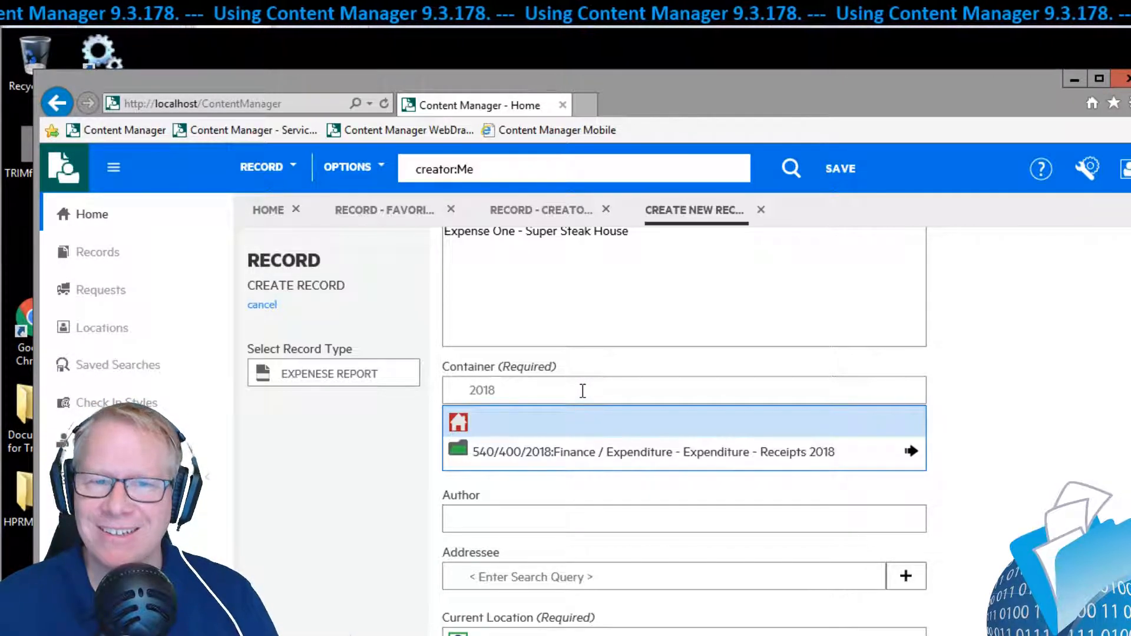
left_click(567, 448)
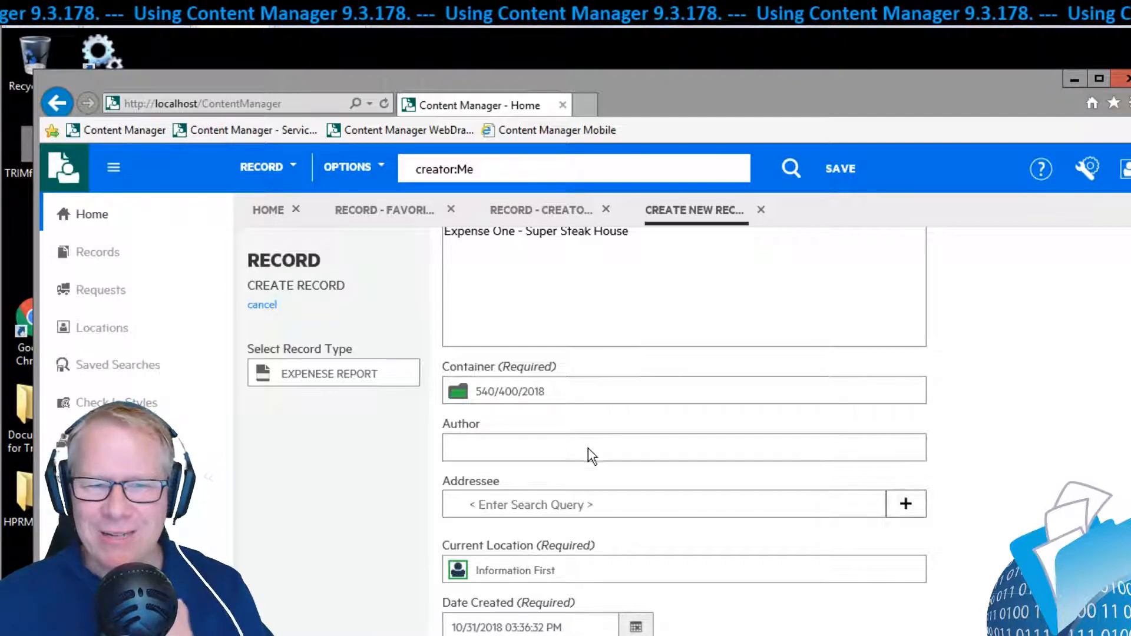
scroll(574, 453, "down", 5)
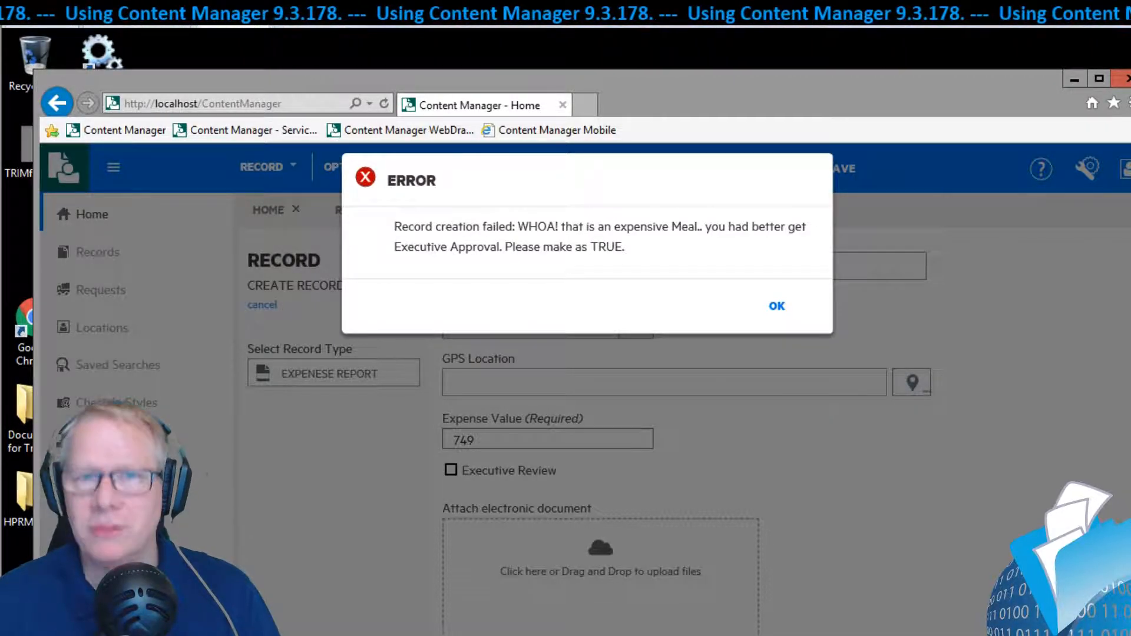
- Mark Executive Review as true on the expense record, create the record, and minimize the browser
left_click(778, 308)
left_click(451, 470)
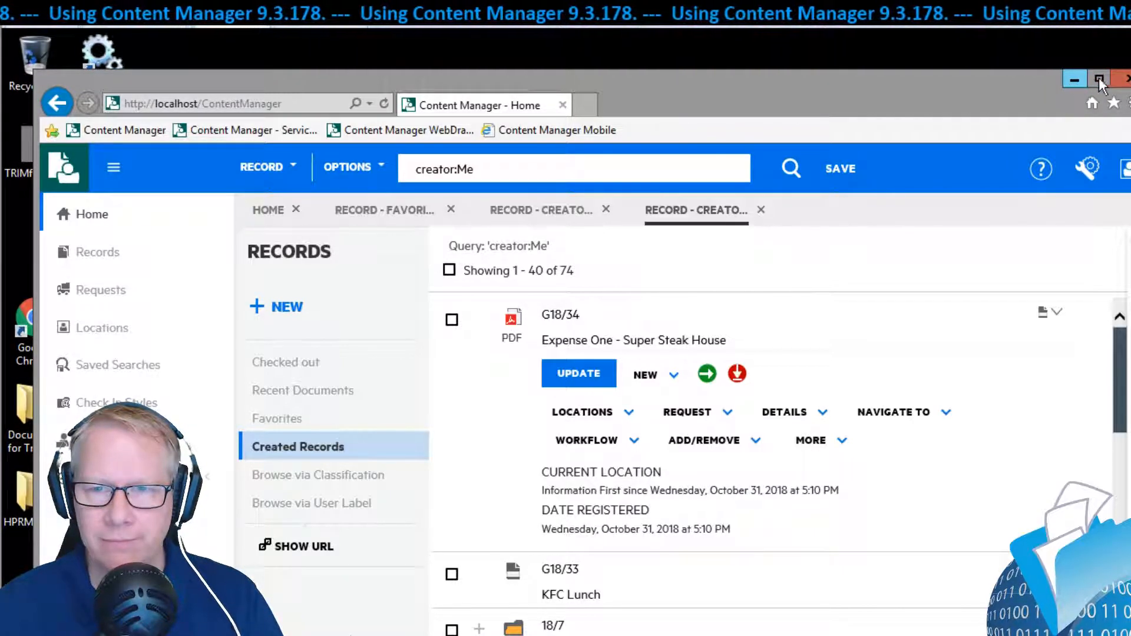
left_click(1071, 79)
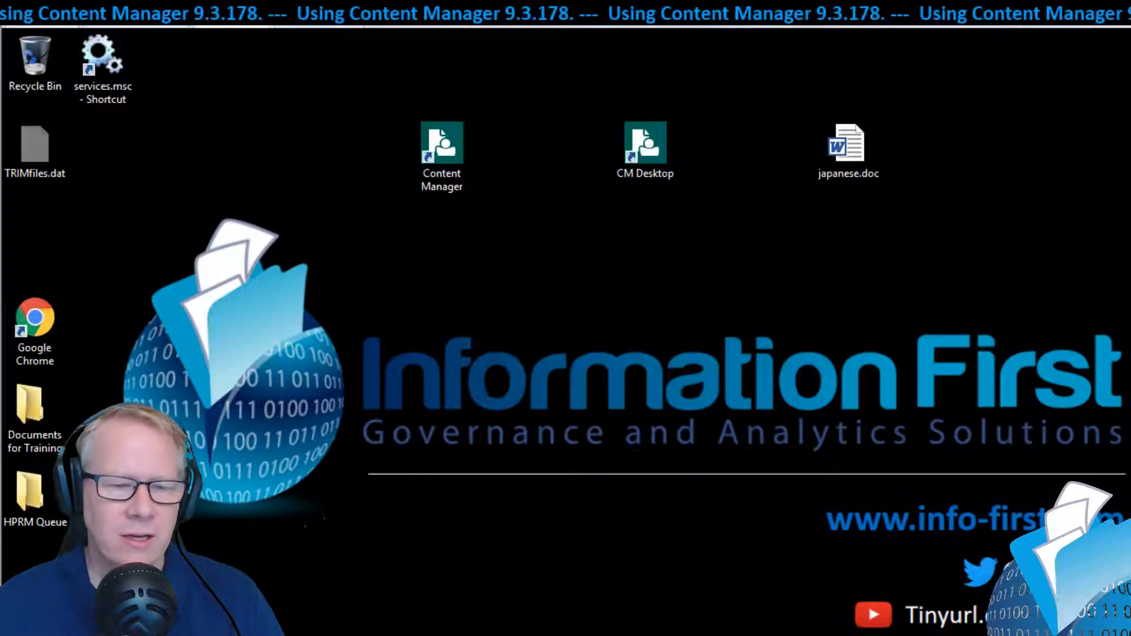
- Switch to the Content Manager desktop client and browse the user labels, expanding My Interests and My Research Projects
key("alt+Tab")
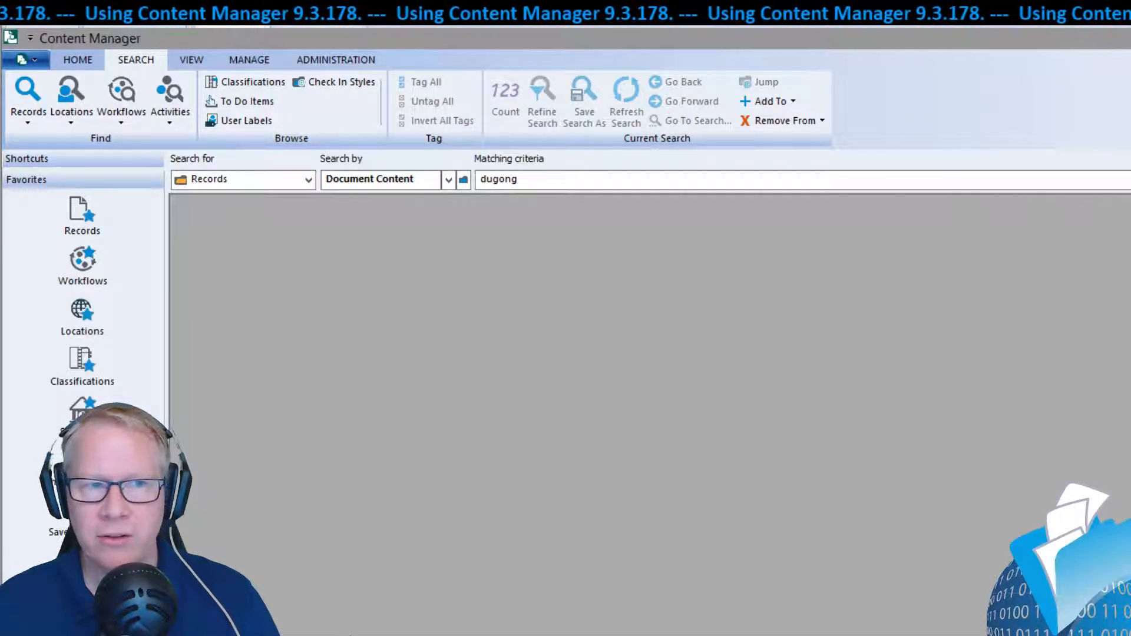
left_click(254, 119)
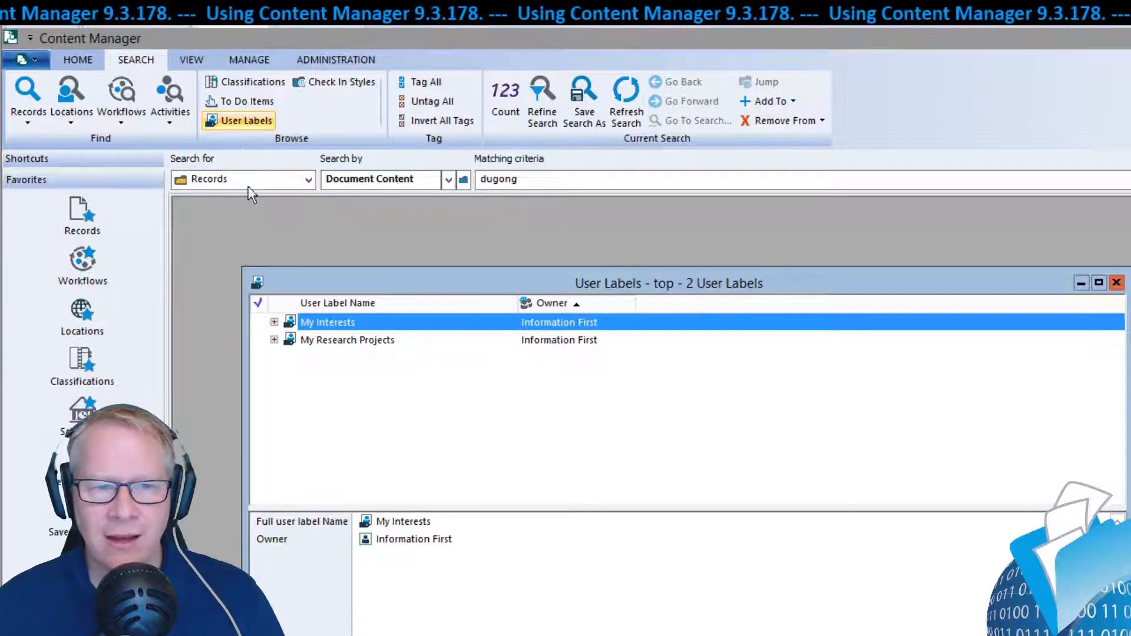
left_click(274, 339)
left_click(274, 322)
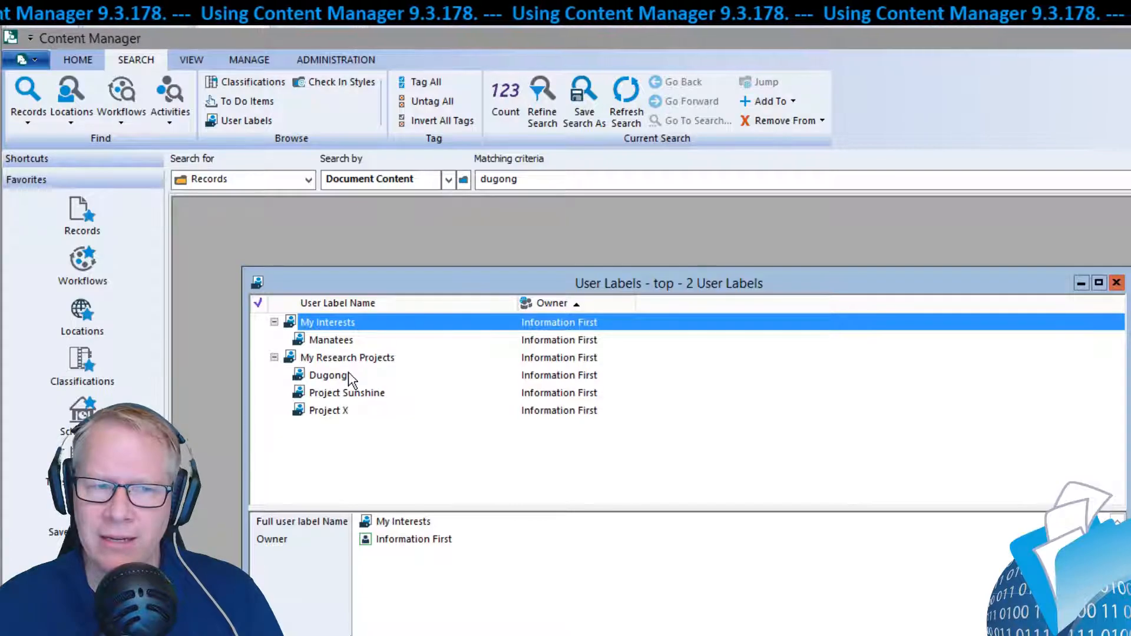
- Move the Dugongs user label from My Research Projects into My Interests and expand both parent labels
left_click_drag(345, 382, 355, 327)
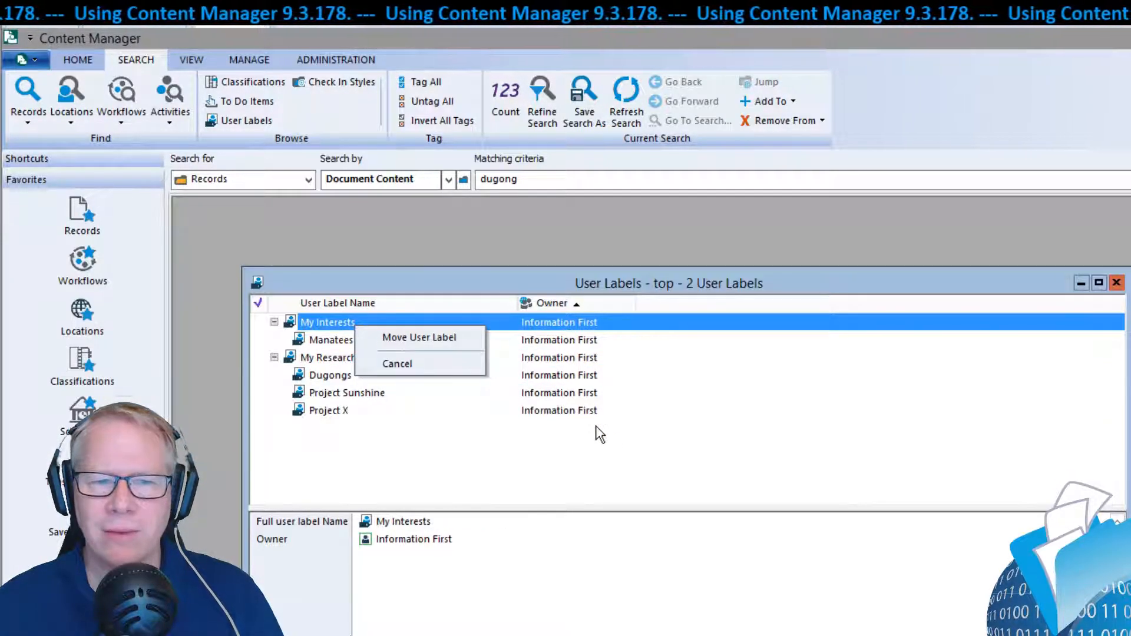
left_click(415, 337)
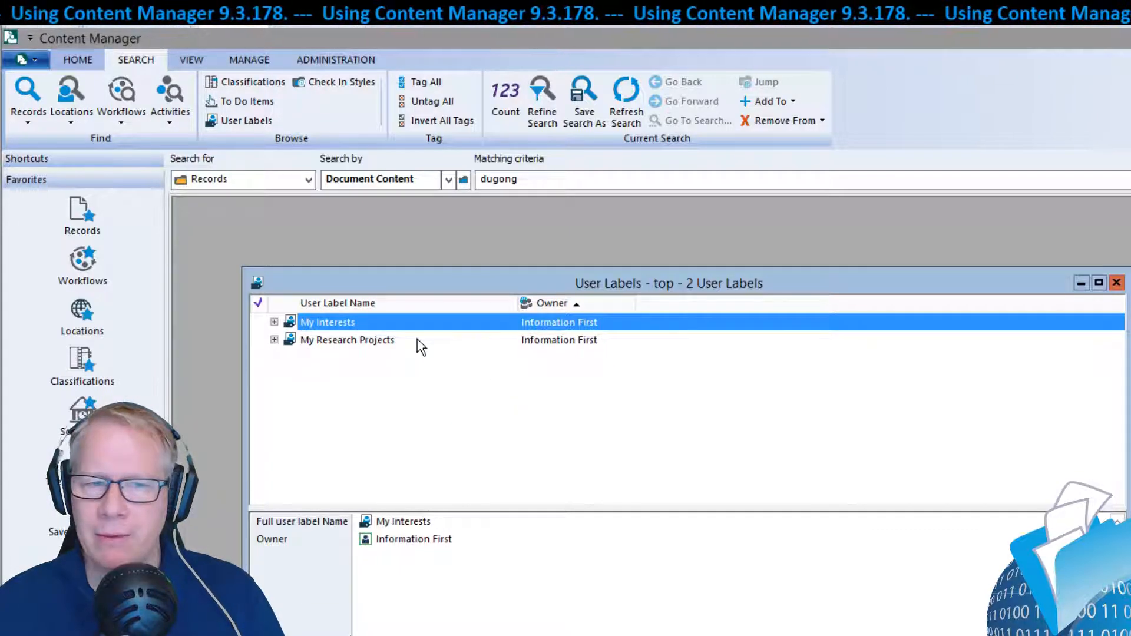
left_click(275, 340)
left_click(274, 322)
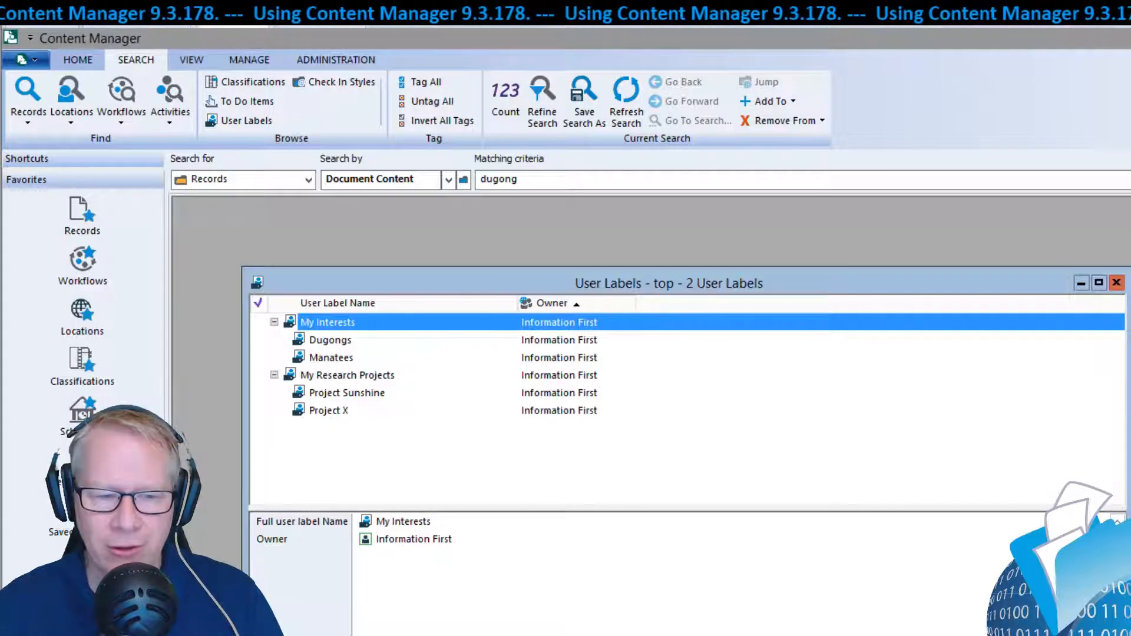
- Switch to the green-themed Content Manager window of the end user and open its user labels
key("alt+Tab")
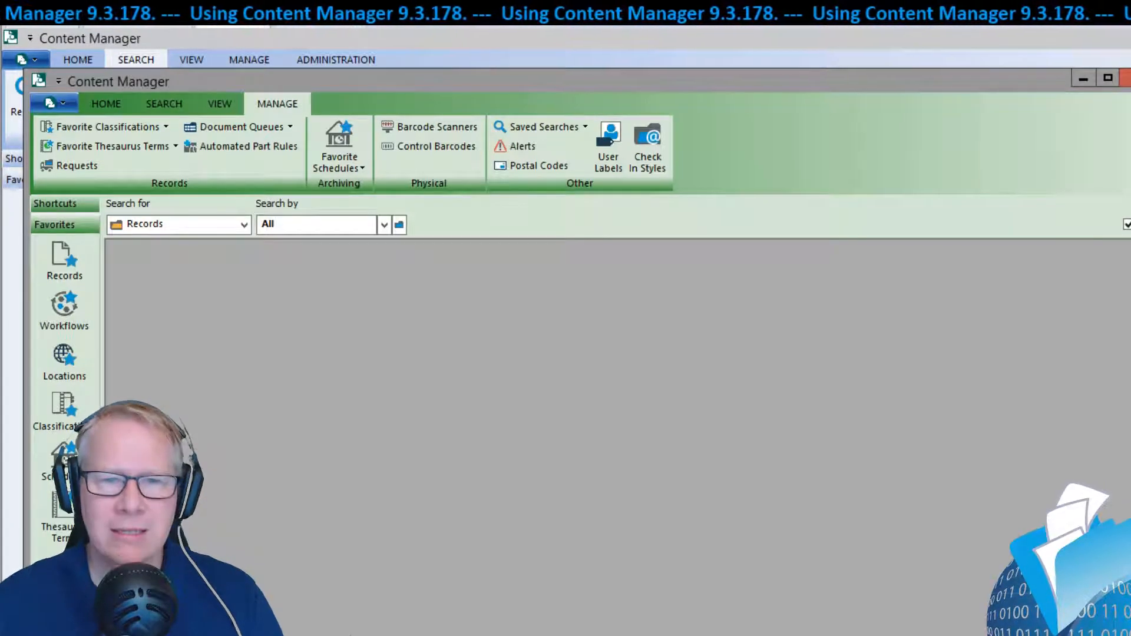
left_click_drag(730, 81, 833, 116)
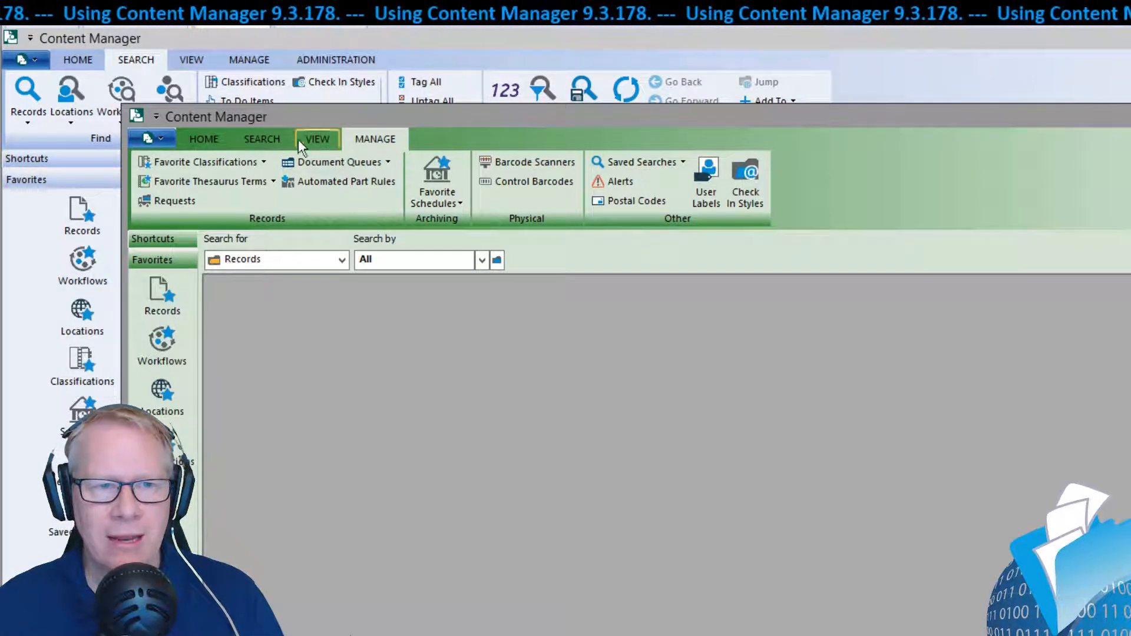
left_click(266, 139)
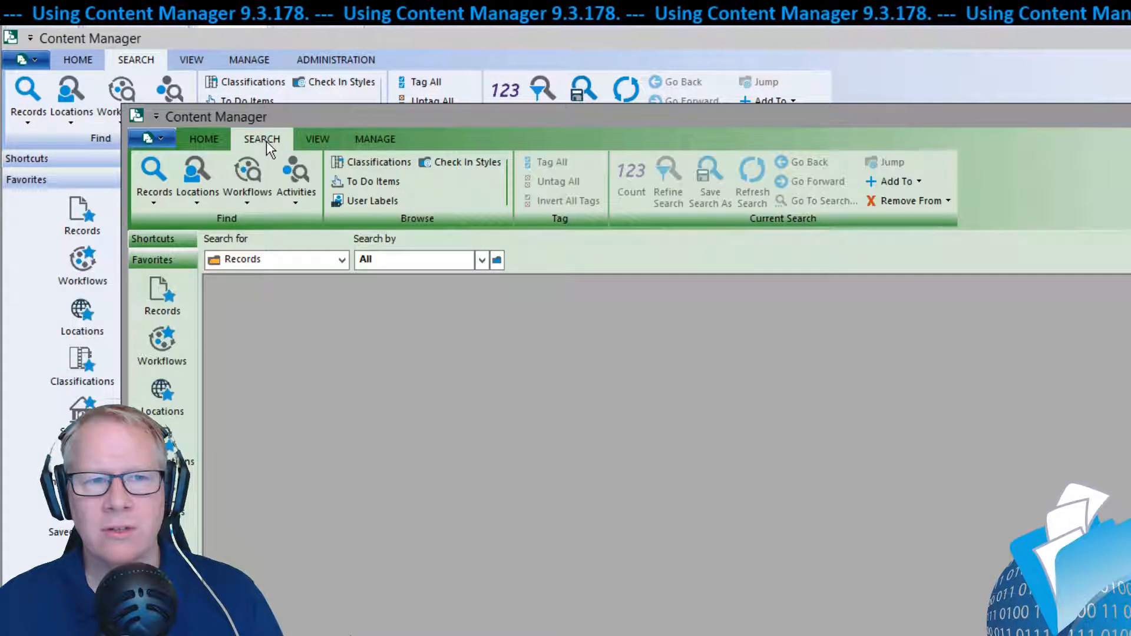
left_click(383, 200)
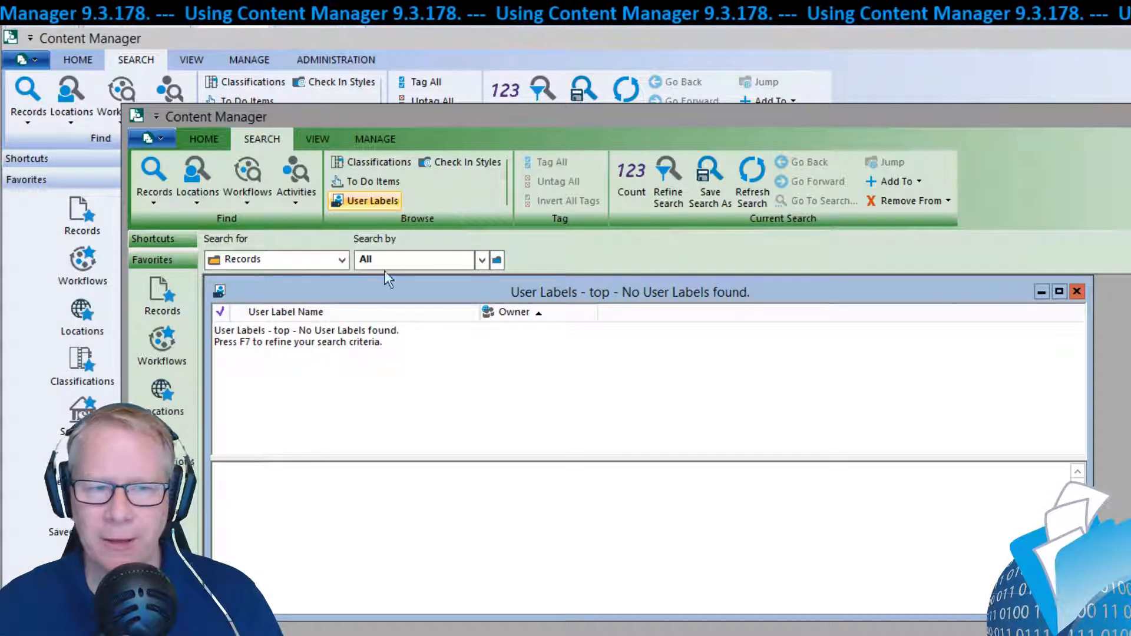
- Create a top-level user label named "Interesting Stuff" for the end user
right_click(444, 409)
mouse_move(479, 419)
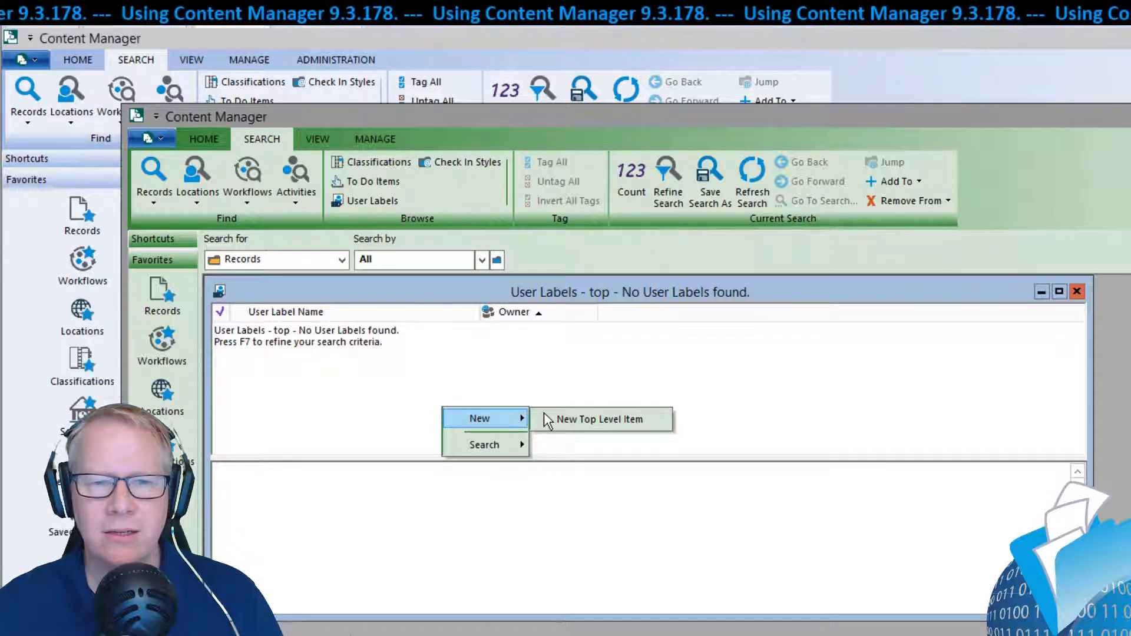
left_click(574, 420)
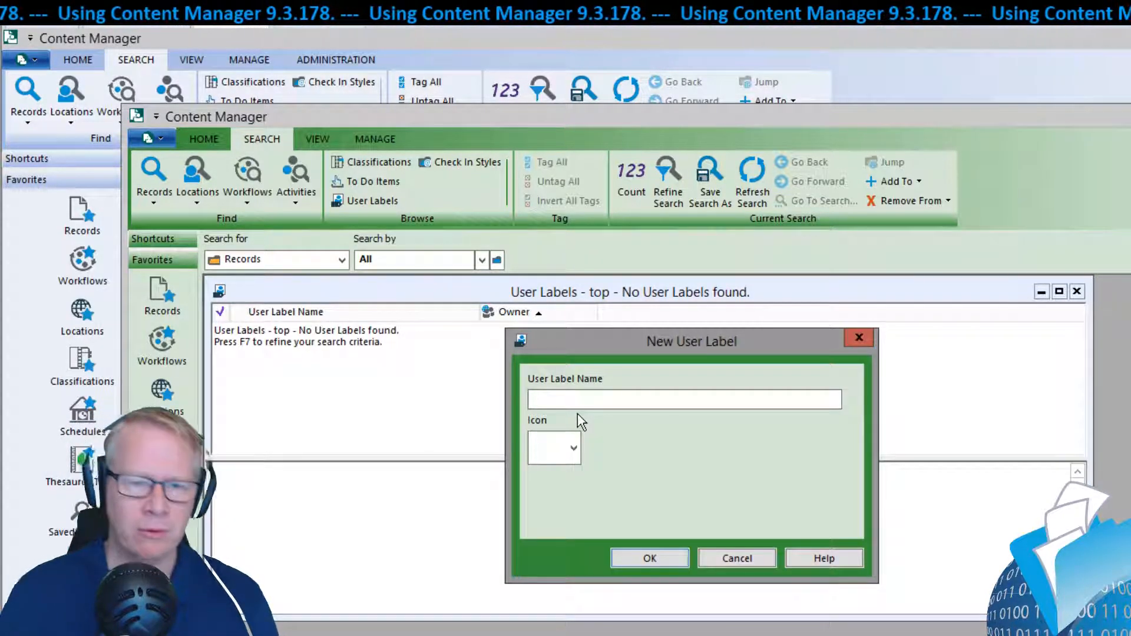
type("Interesting Stuff")
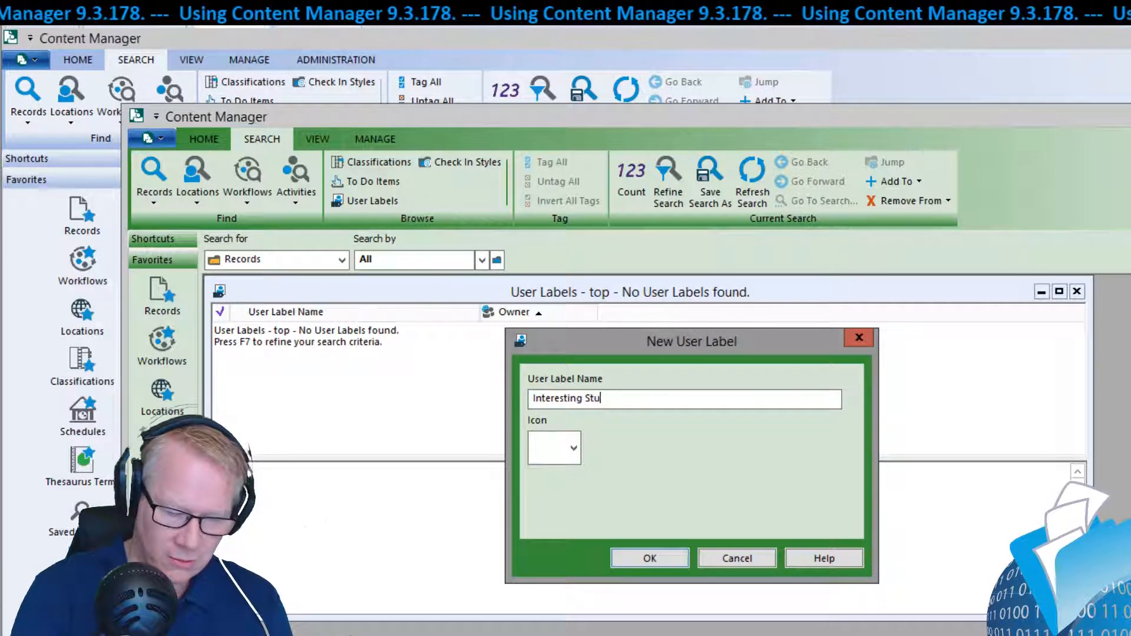
left_click(659, 553)
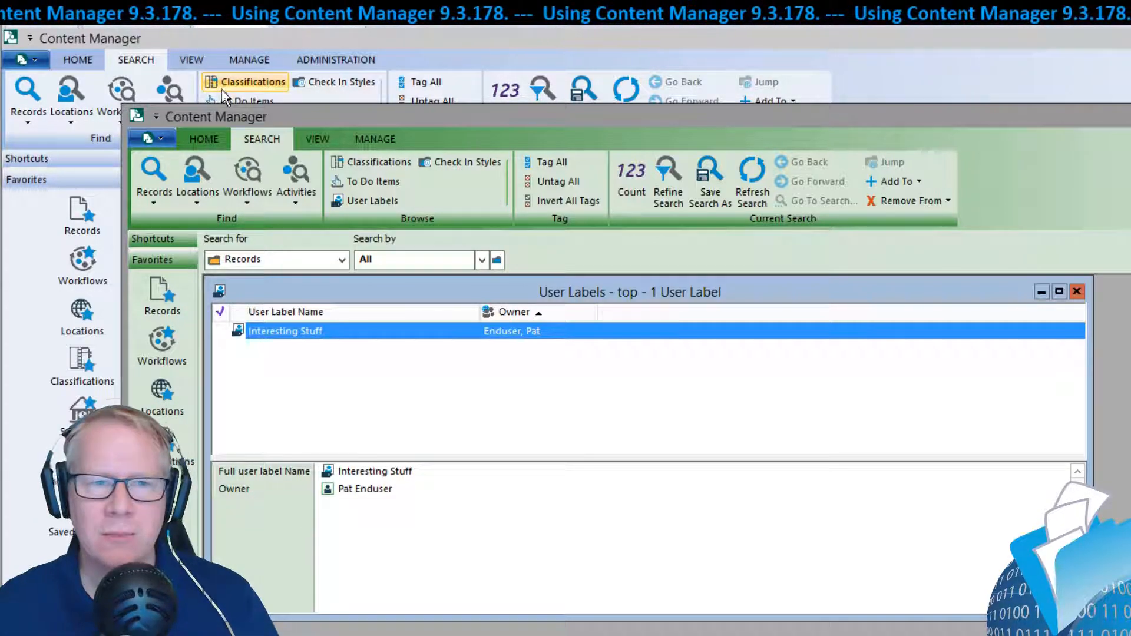
- Return to the administrator's Content Manager window and view its user labels again with both parent labels expanded
left_click(266, 33)
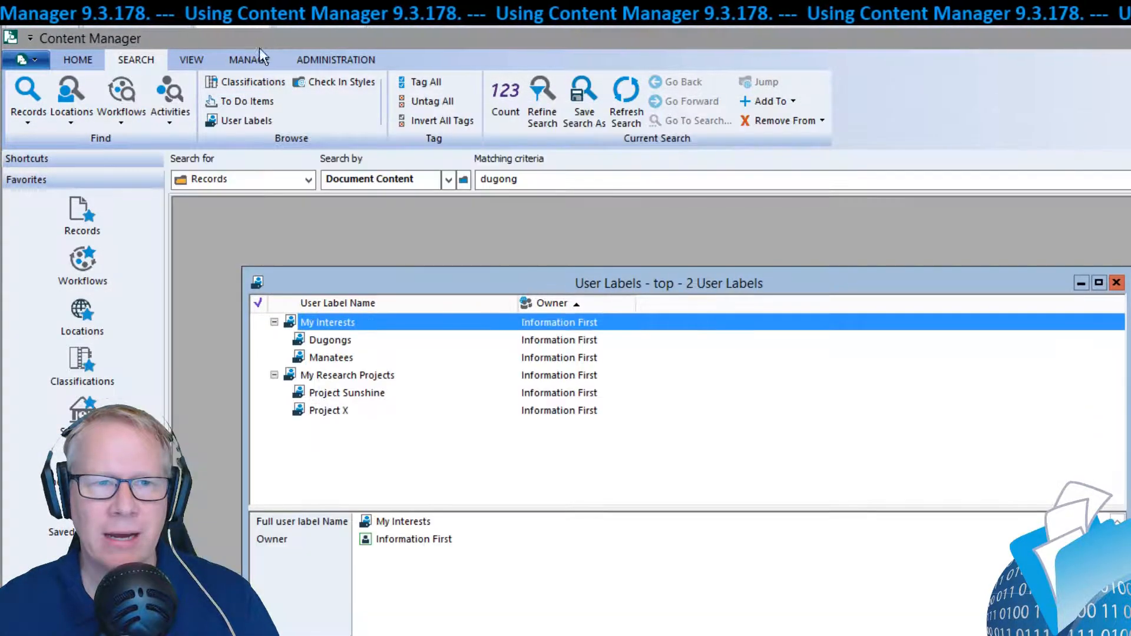
right_click(471, 436)
left_click(411, 461)
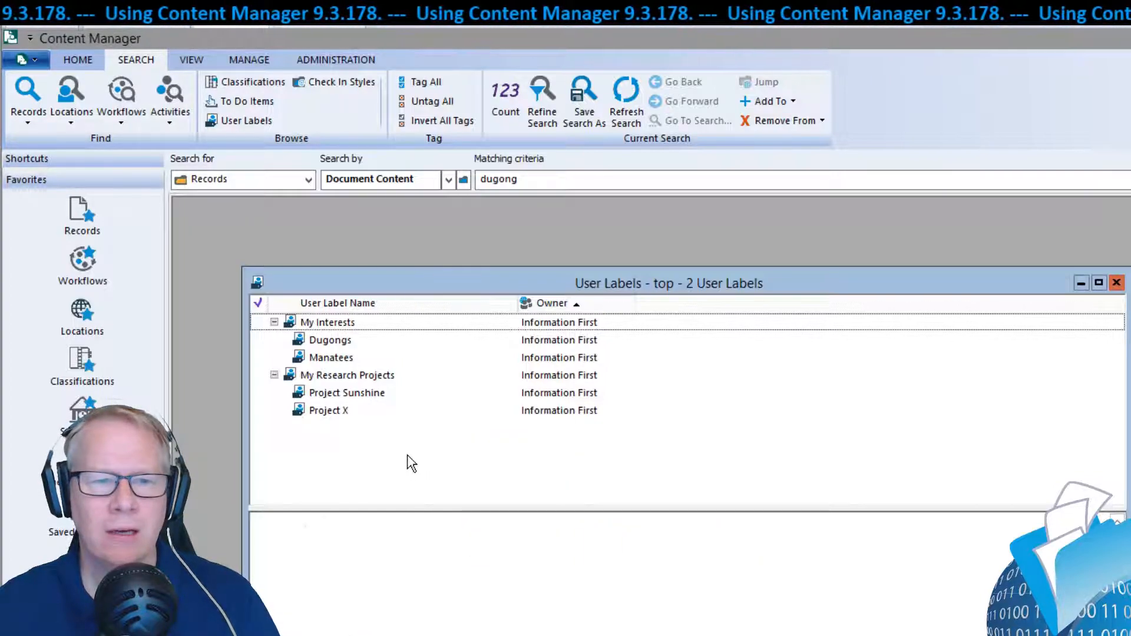
left_click(230, 123)
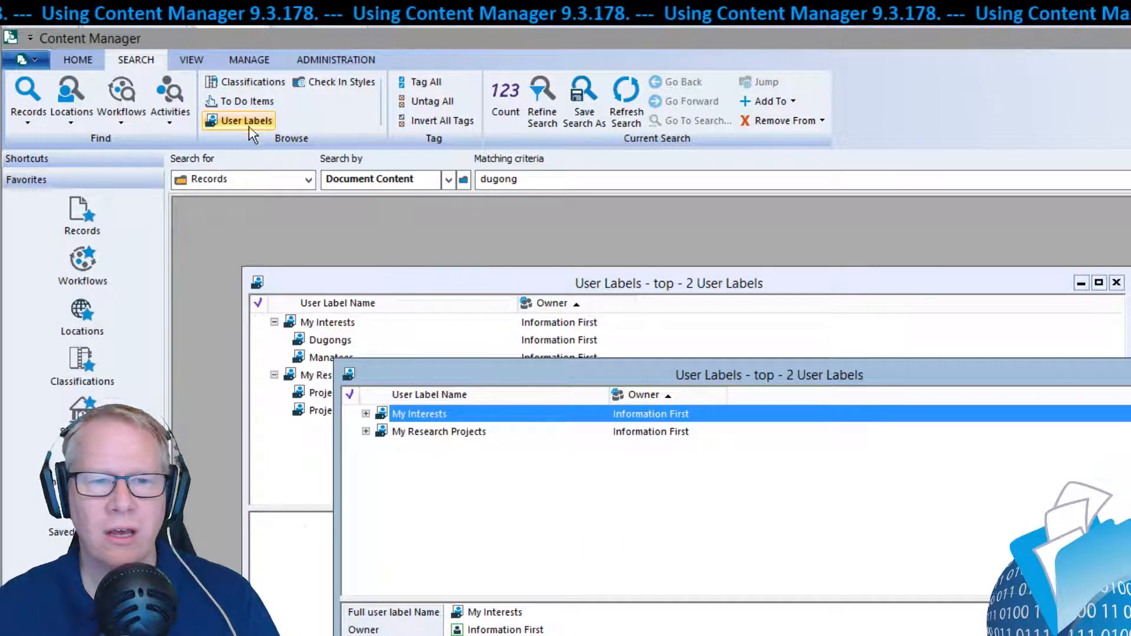
double_click(380, 431)
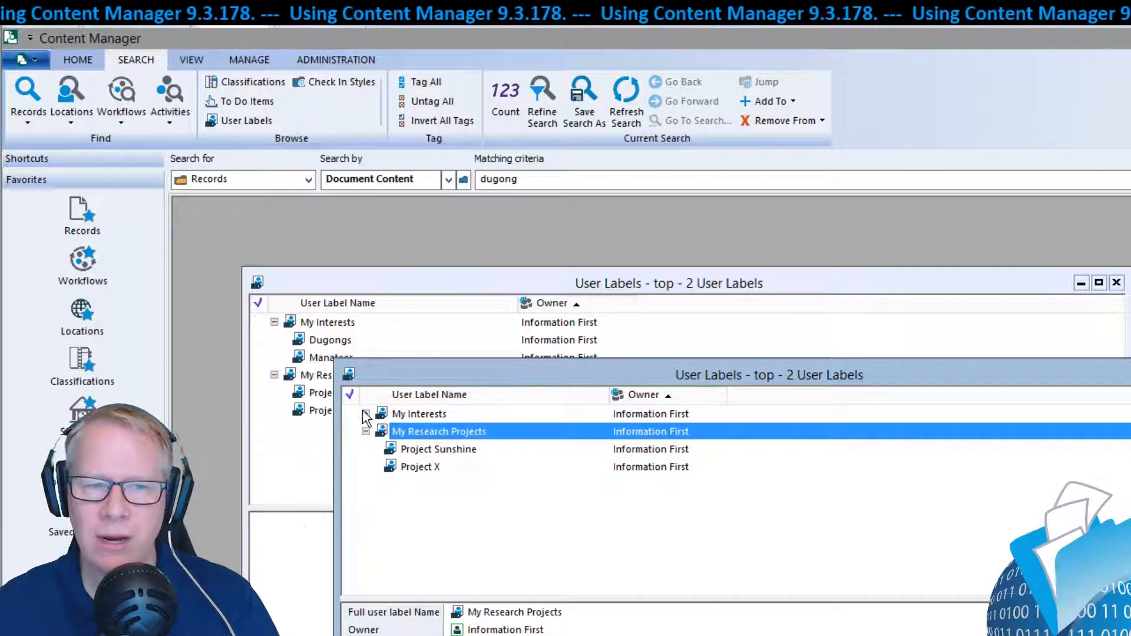
double_click(380, 414)
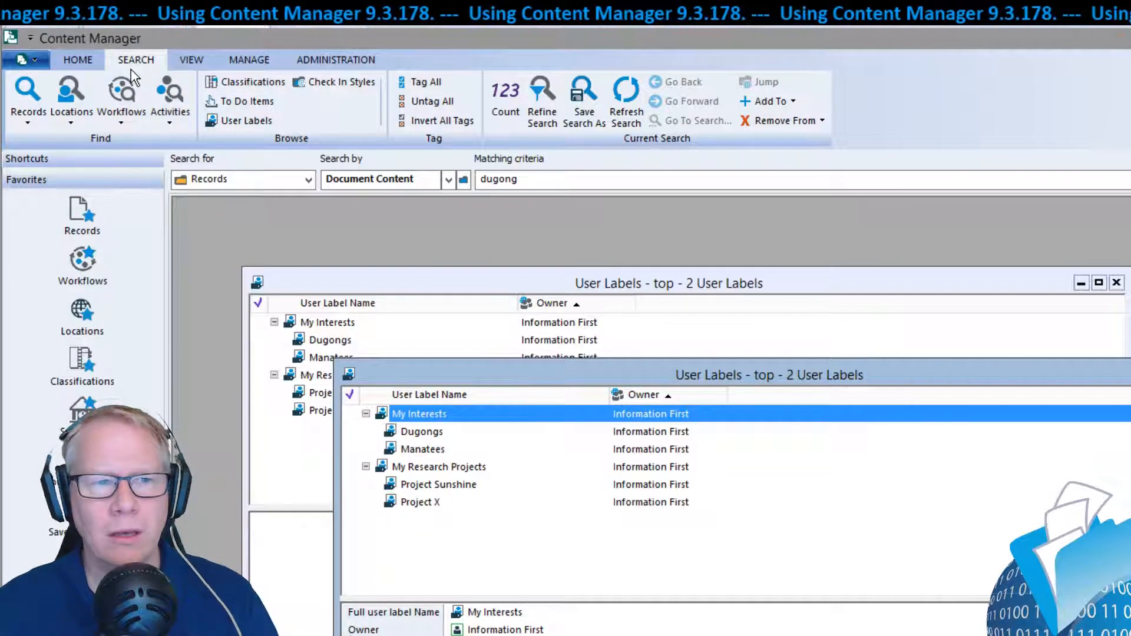
- List all locations in a maximized window and expand Administration to look at its members
left_click(70, 118)
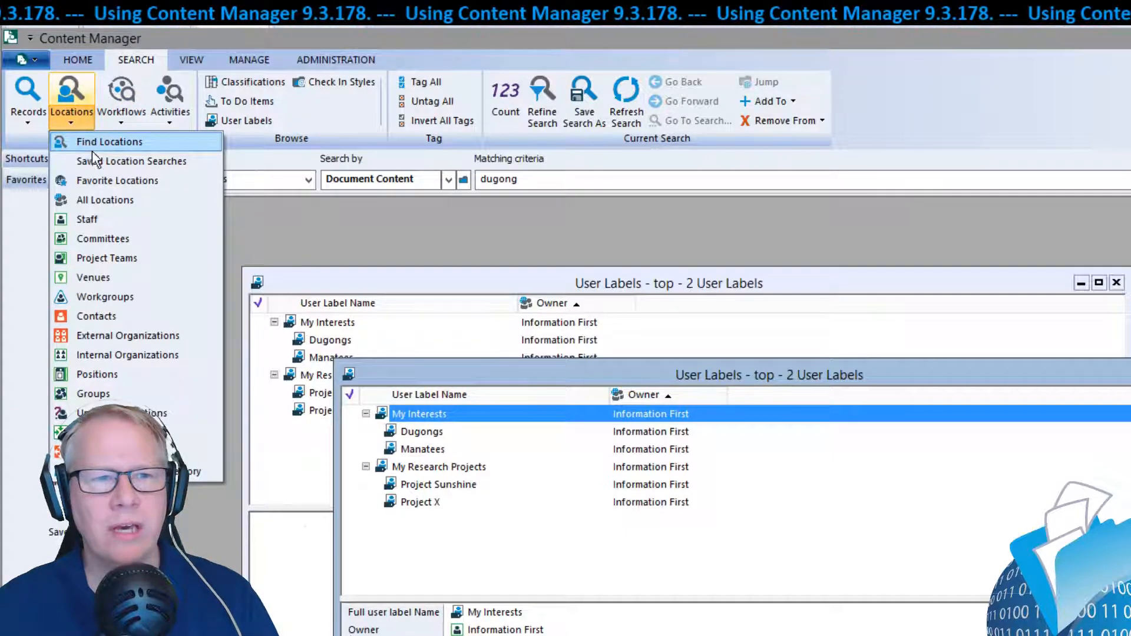
left_click(133, 204)
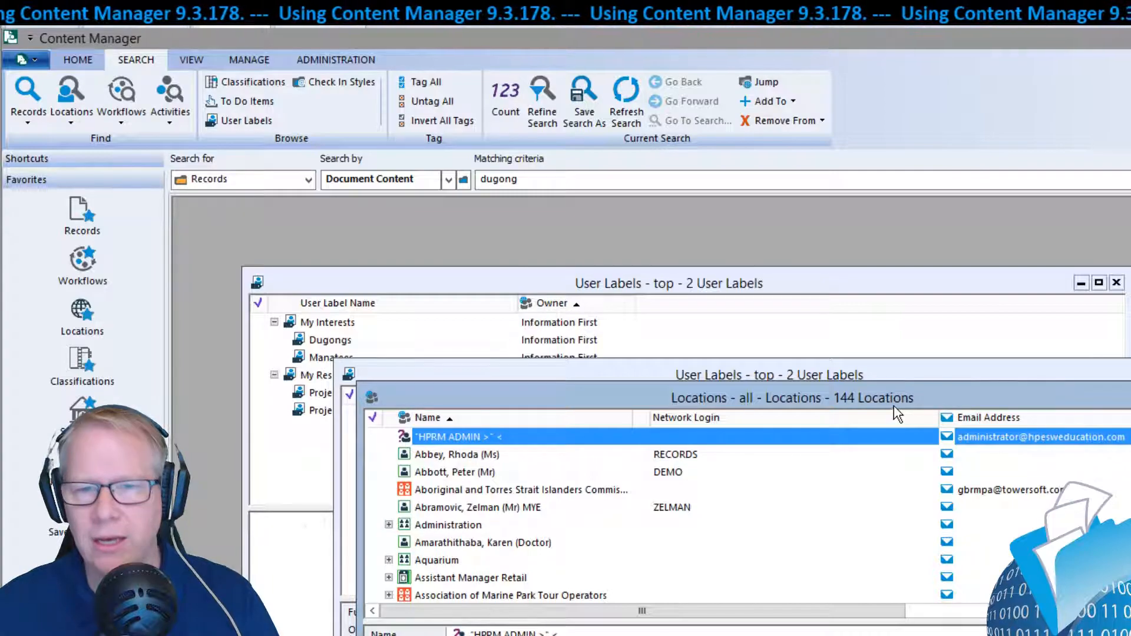
double_click(897, 394)
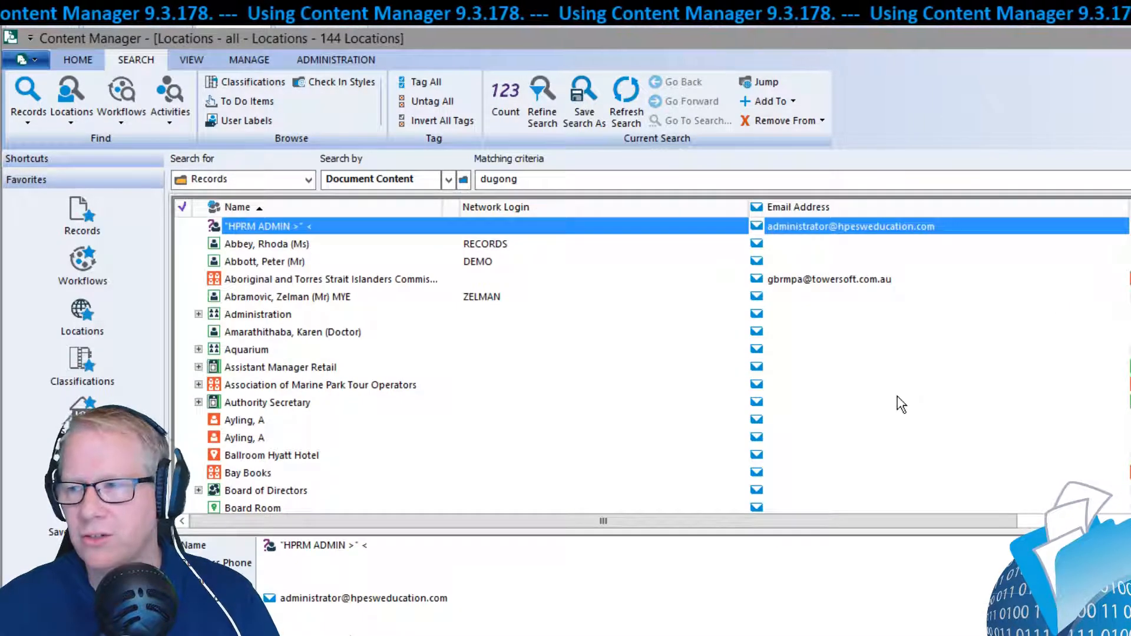
left_click(238, 314)
left_click(198, 314)
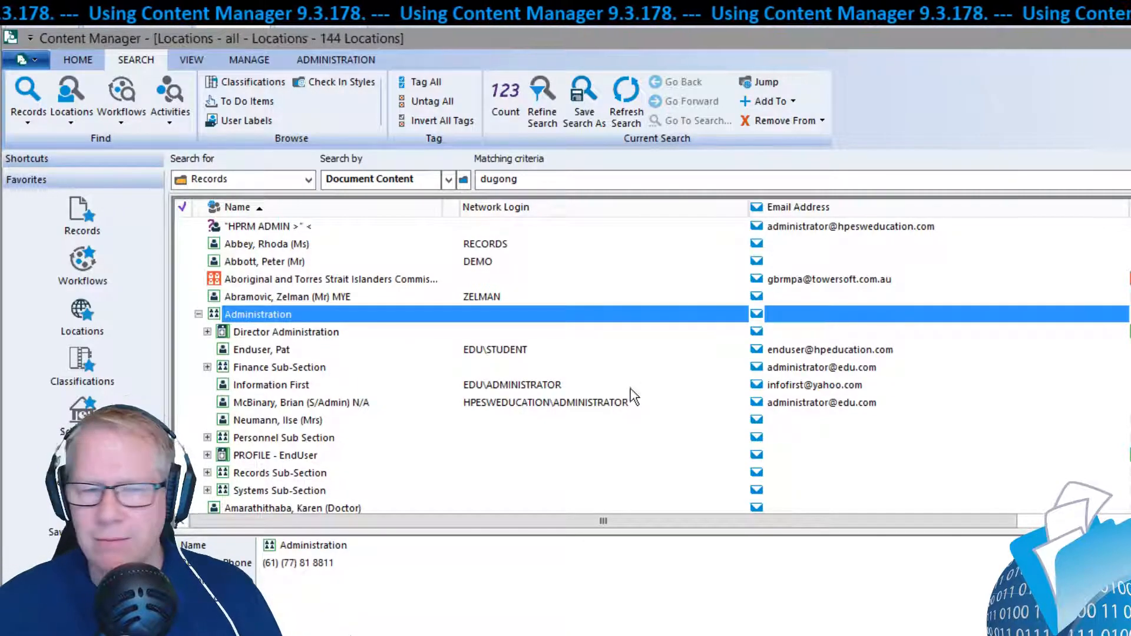
left_click(257, 350)
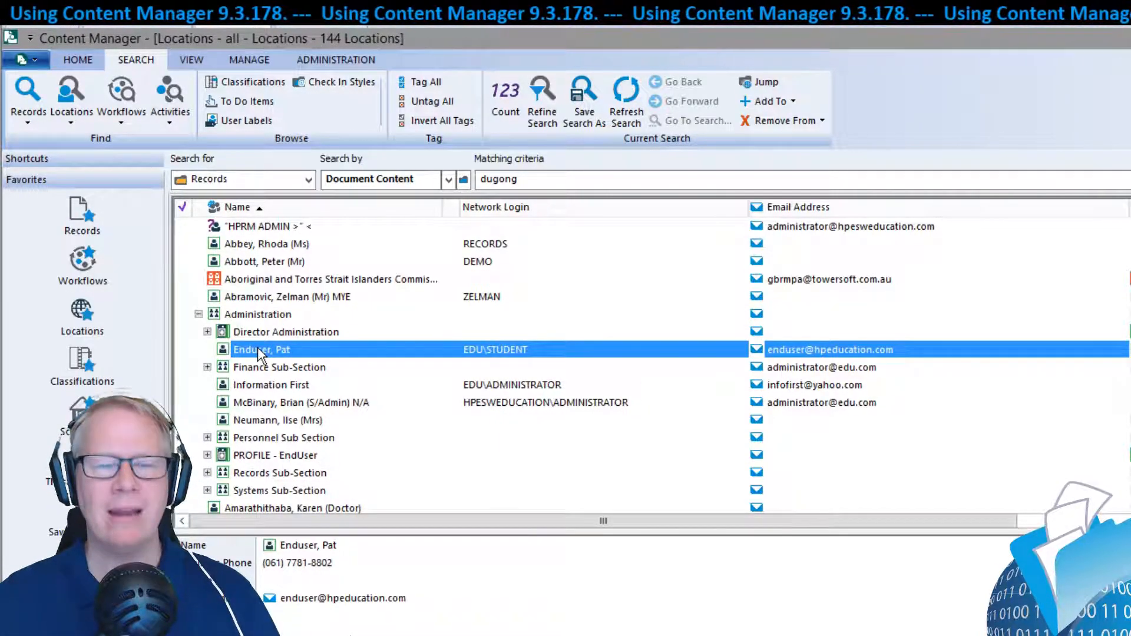
left_click(278, 389)
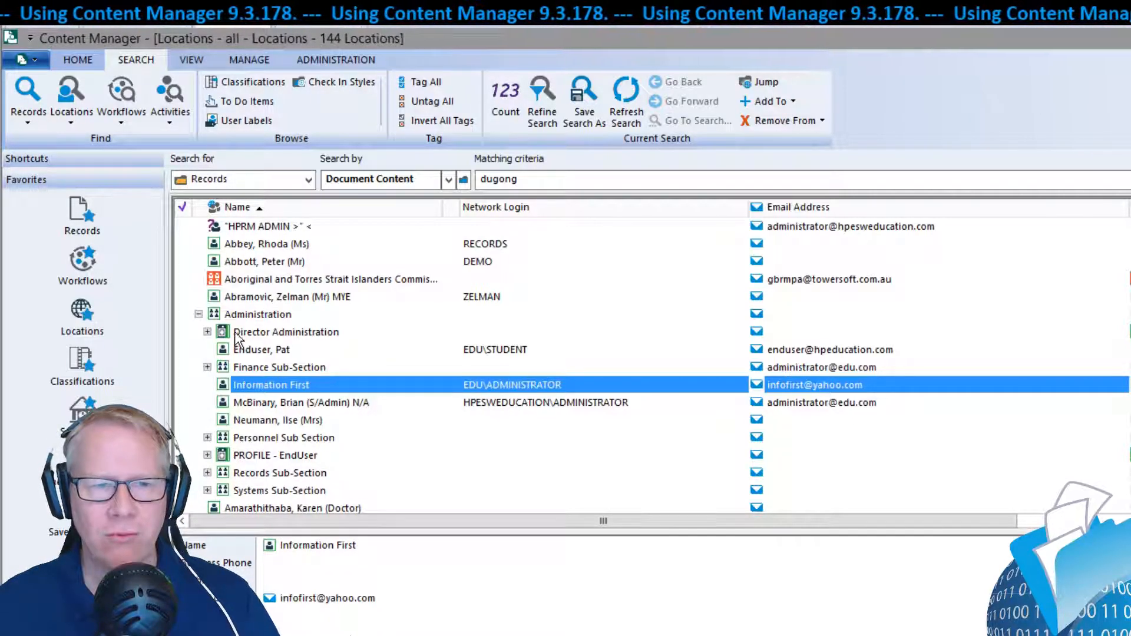
- Open the user labels belonging to the Administration location
left_click(242, 311)
right_click(242, 310)
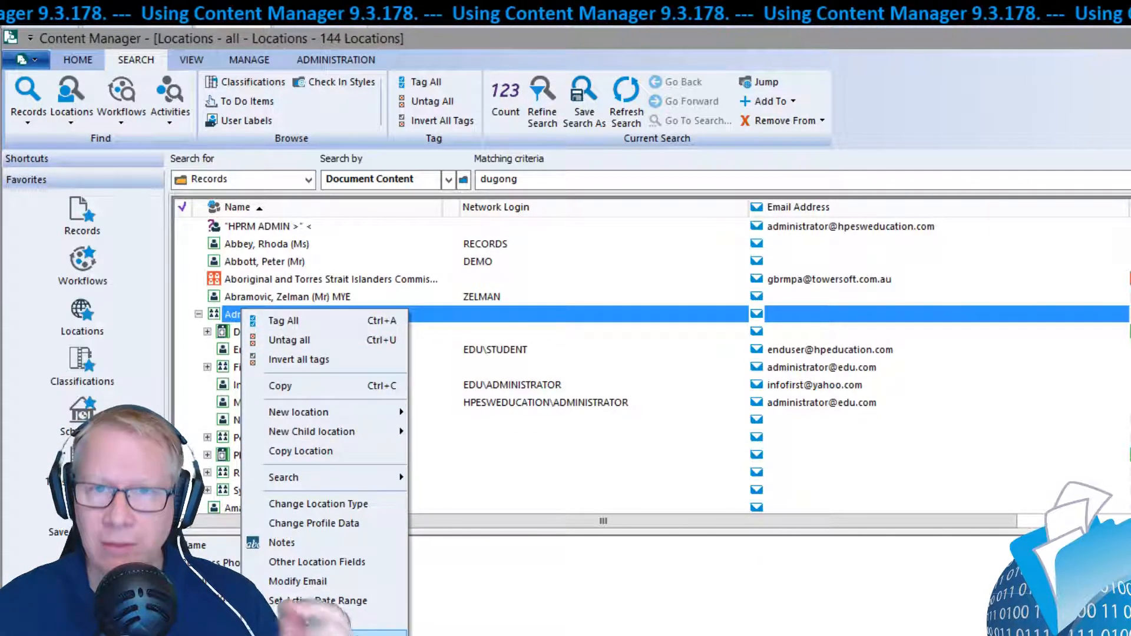
left_click(318, 633)
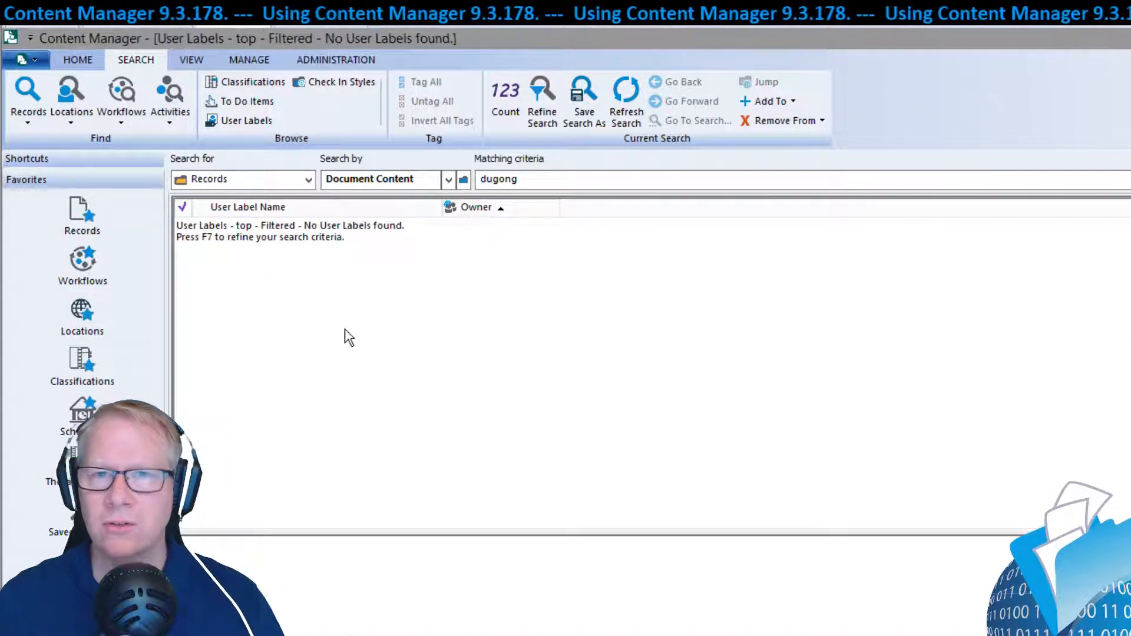
- Start a new top-level user label for Administration with the name "New Hire Info"
right_click(283, 314)
mouse_move(312, 323)
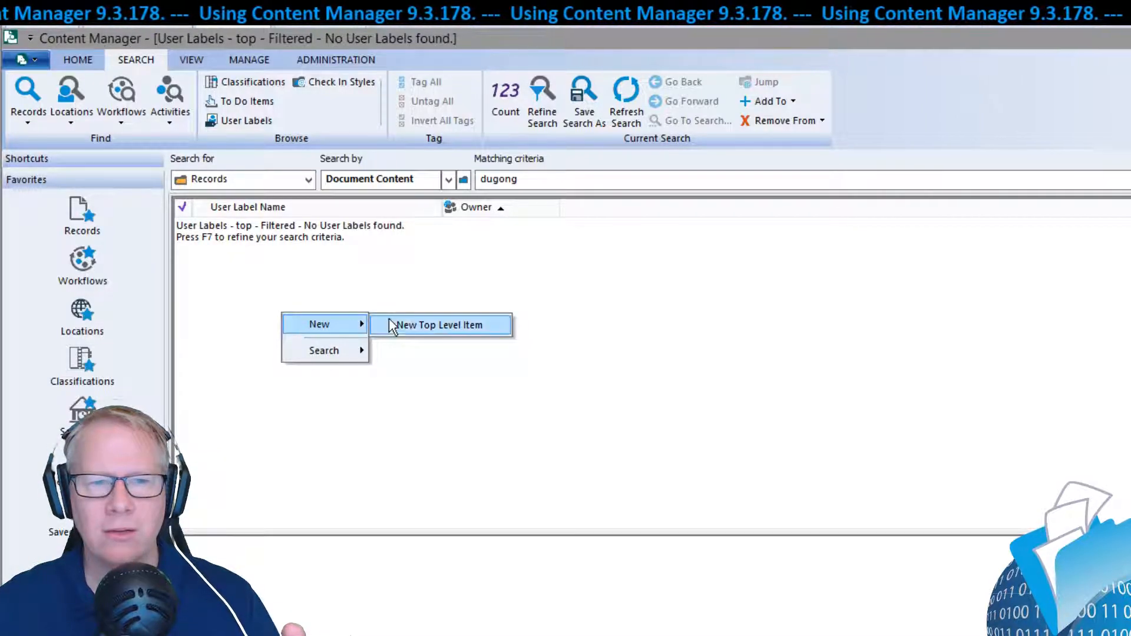
left_click(405, 323)
type("New Hire Info")
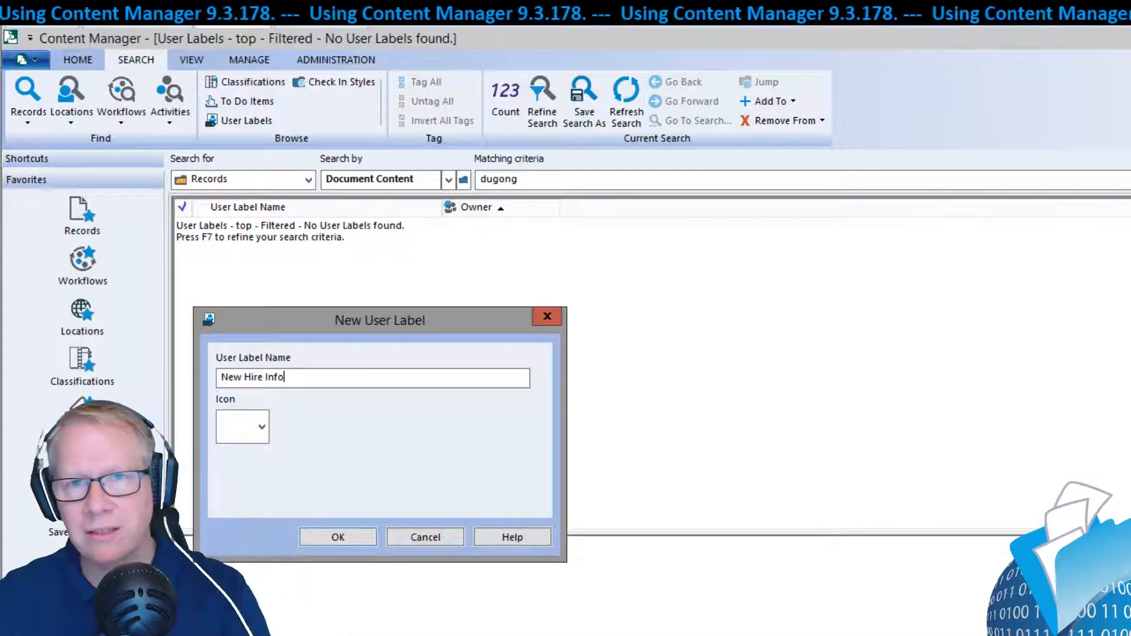
- Give the New Hire Info label the green smiley face icon and save it
left_click(265, 430)
left_click(243, 492)
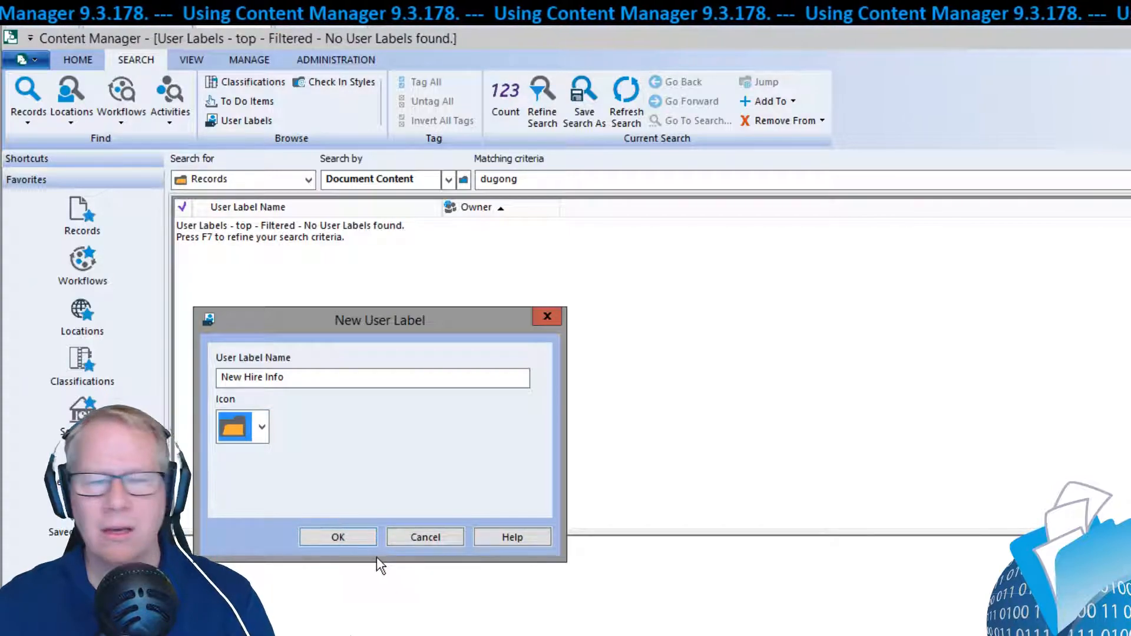
left_click(262, 428)
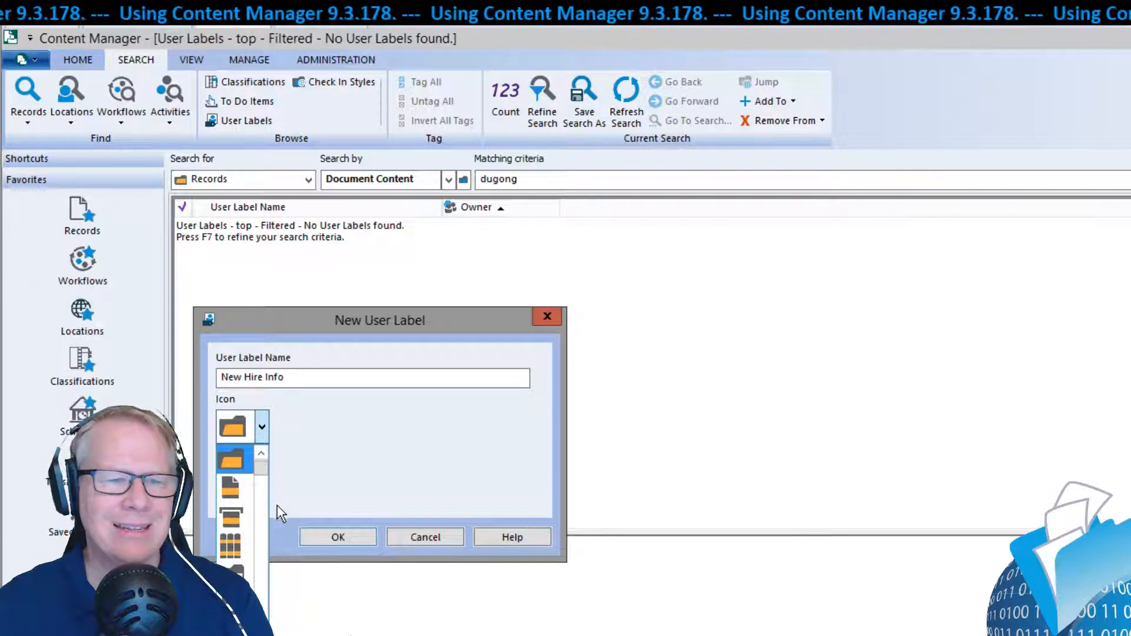
left_click_drag(262, 469, 252, 507)
left_click(247, 513)
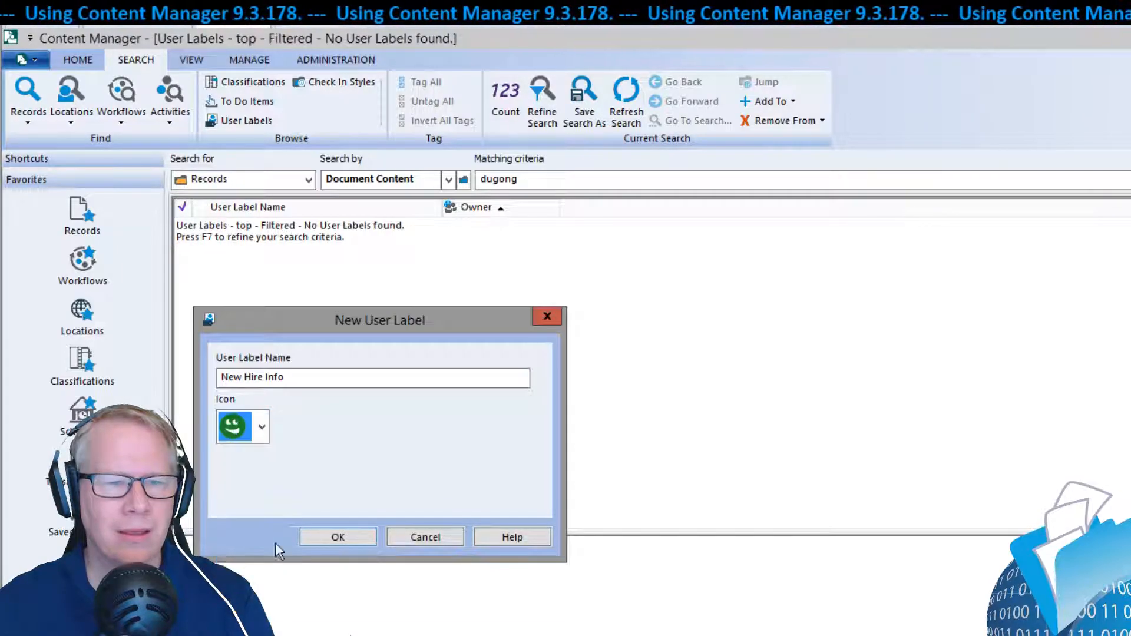
left_click(331, 537)
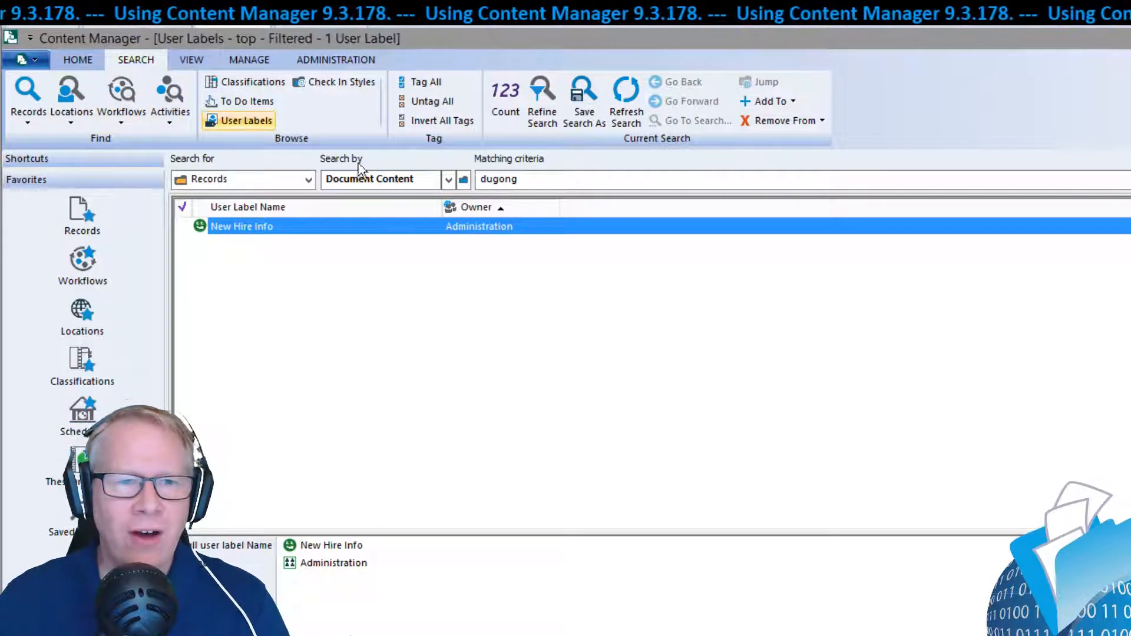
- Search records by document content for "dugong"
left_click(545, 177)
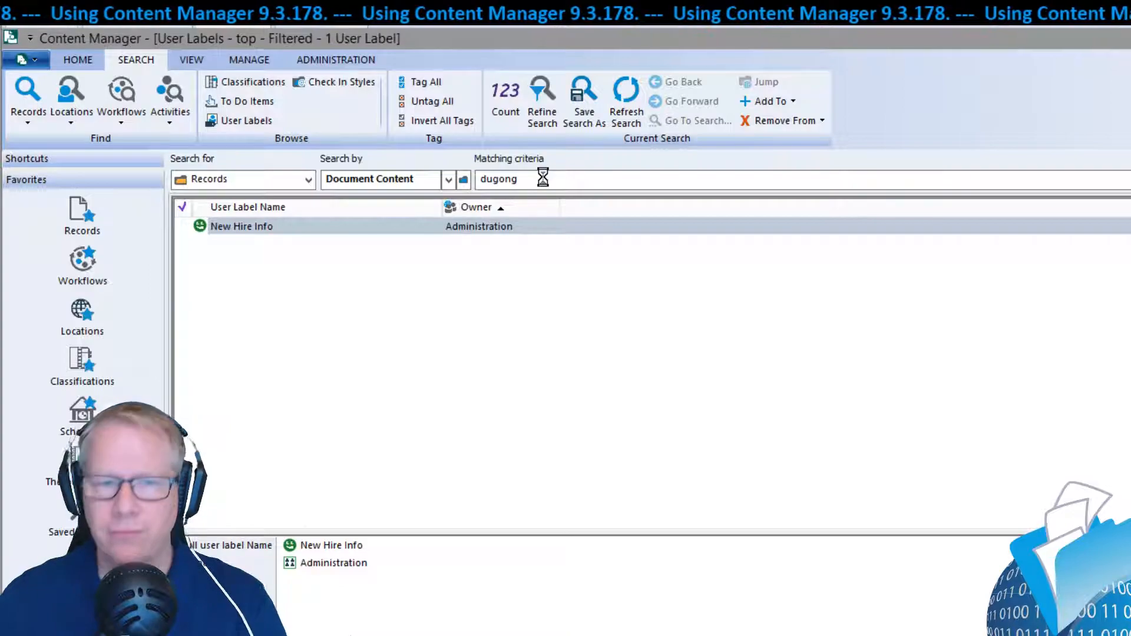
key("Return")
scroll(339, 263, "down", 1)
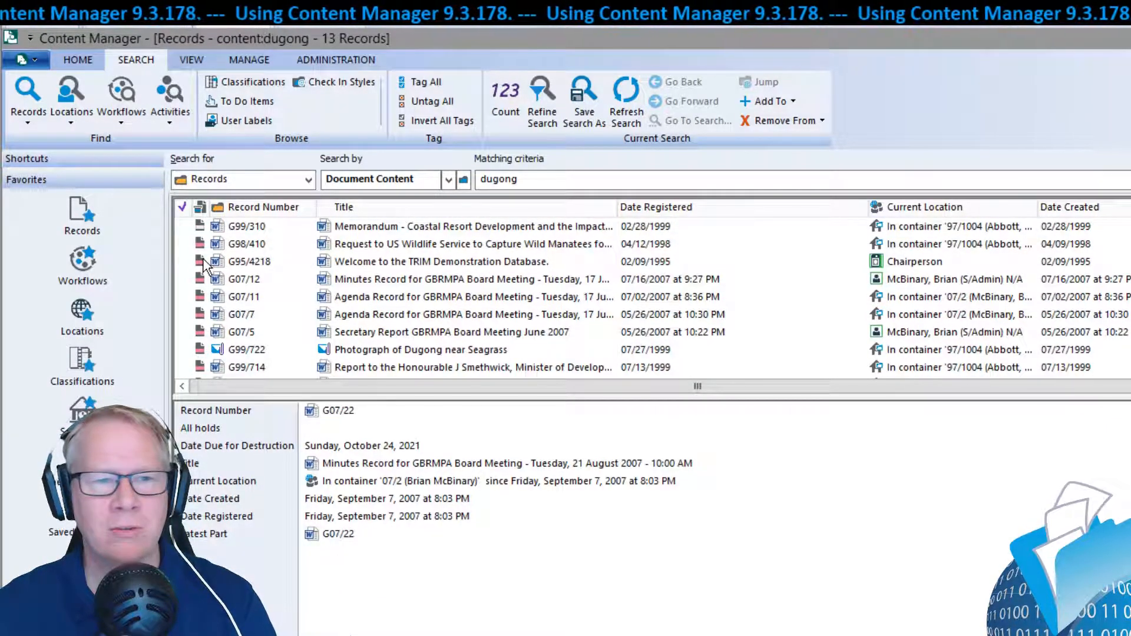
- Send the record "Welcome to the TRIM Demonstration Database" to Administration's New Hire Info user label
left_click(253, 262)
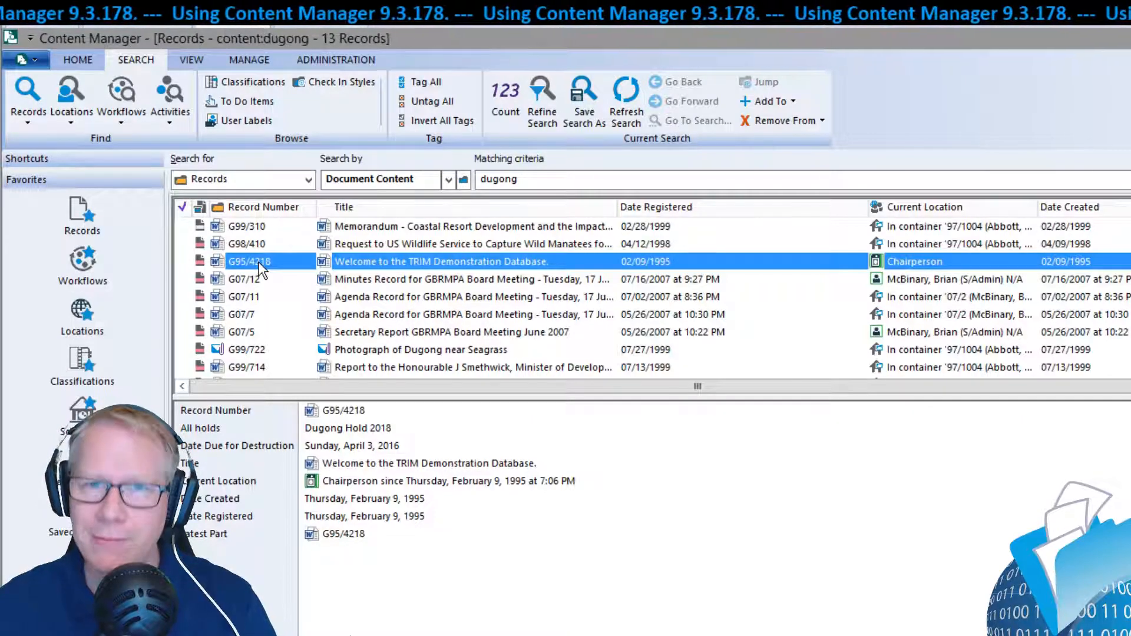
right_click(448, 267)
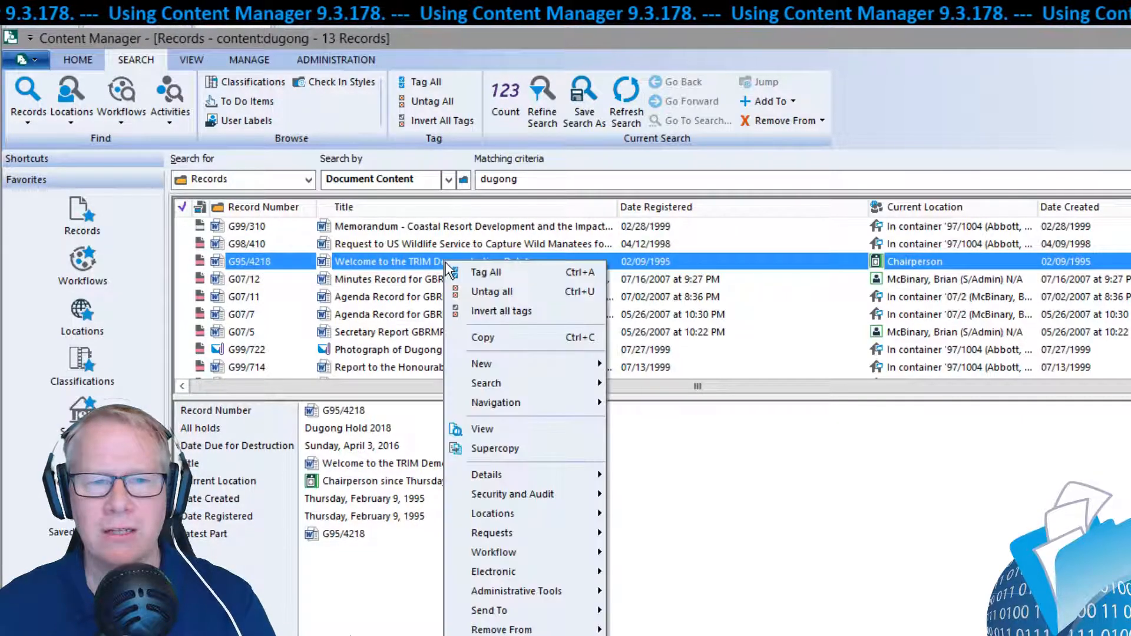
mouse_move(523, 608)
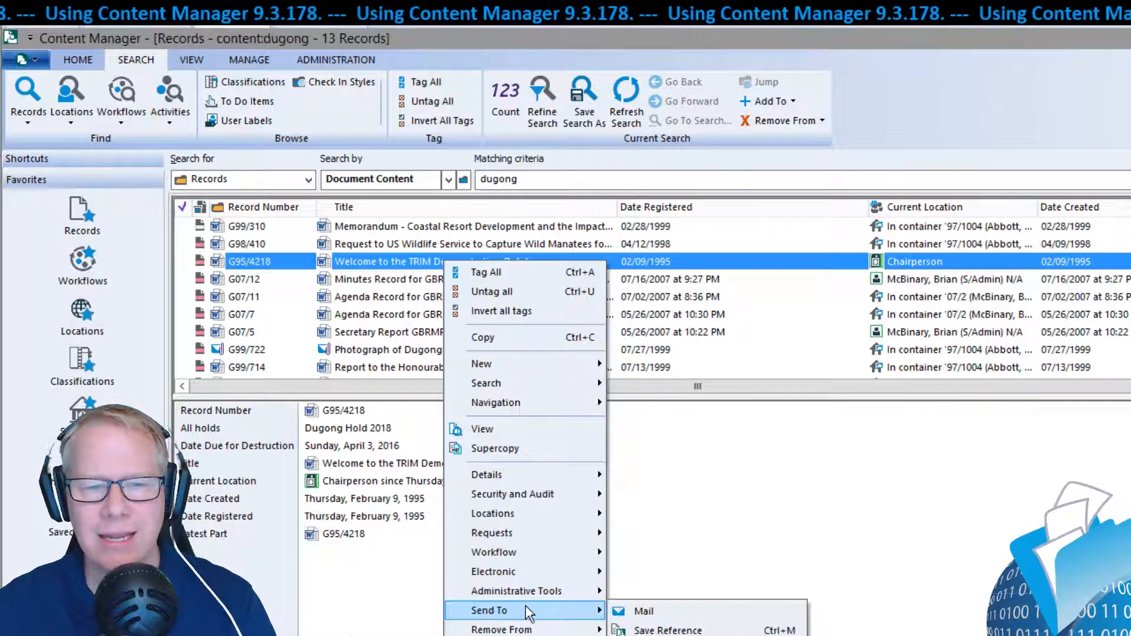
left_click(659, 635)
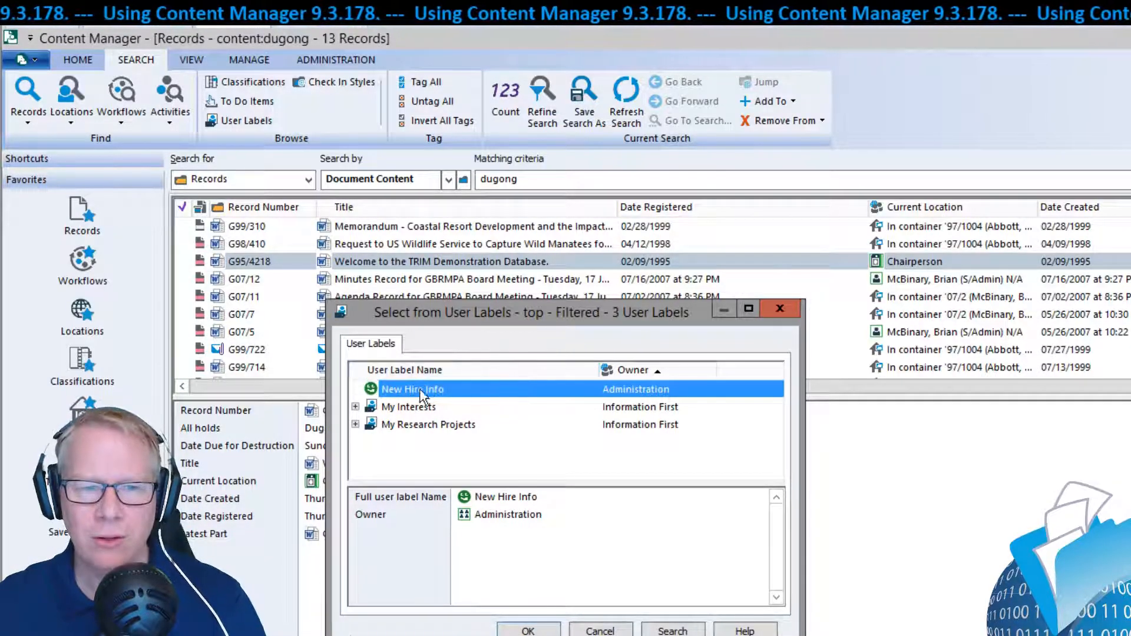
left_click(527, 630)
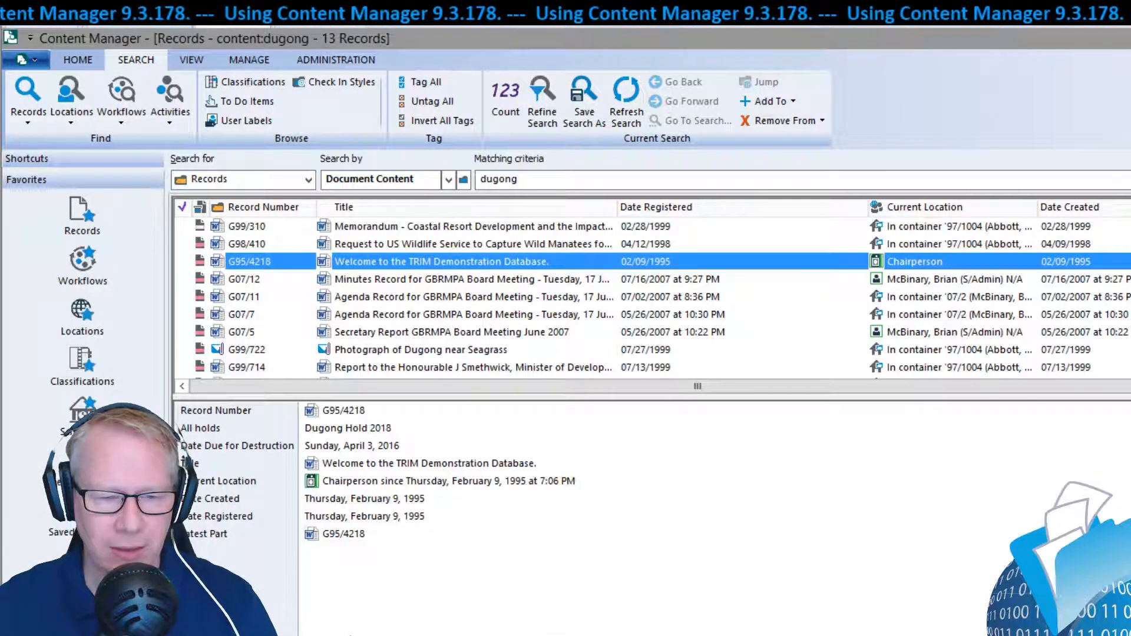
- Switch to the end user's Content Manager window, close the outdated label list and reopen the user labels
key("alt+Tab")
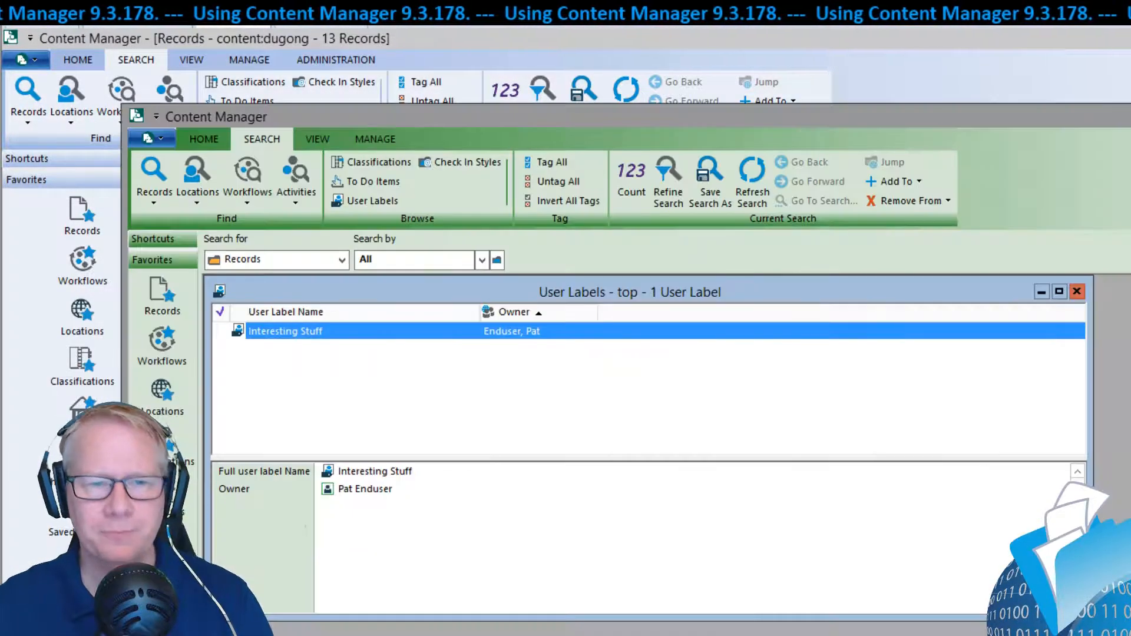
right_click(325, 416)
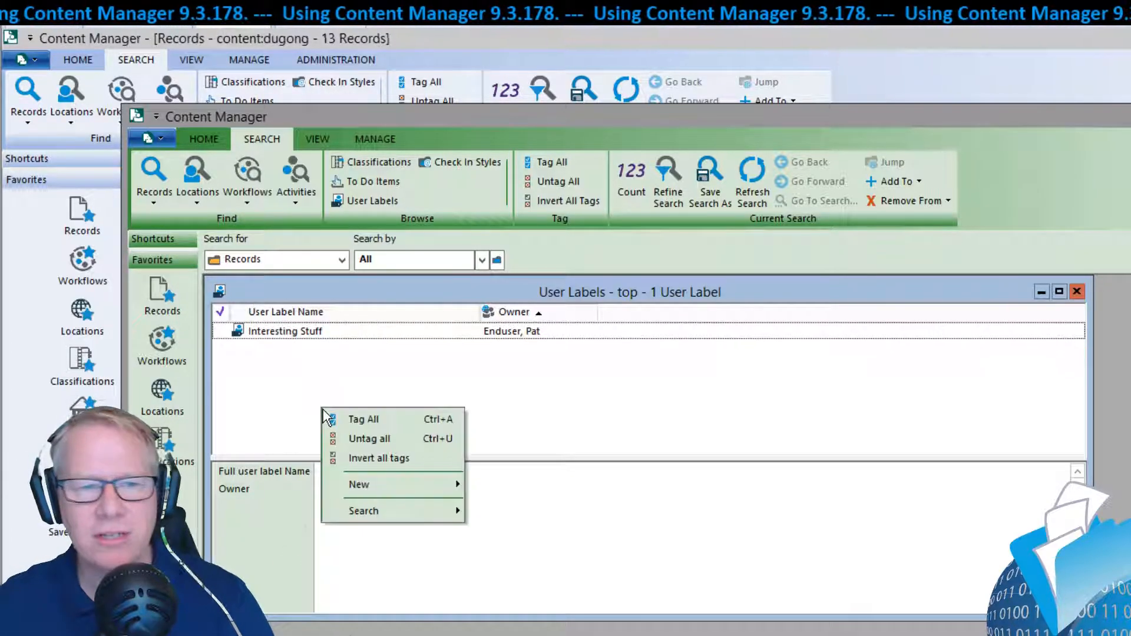
left_click(452, 378)
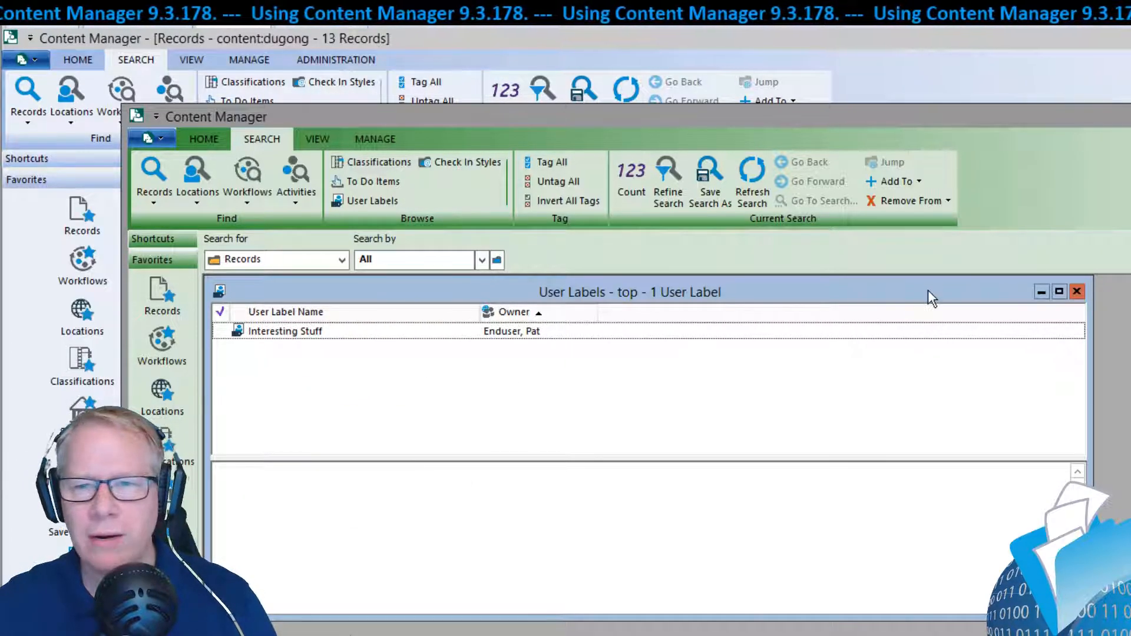
left_click(1077, 293)
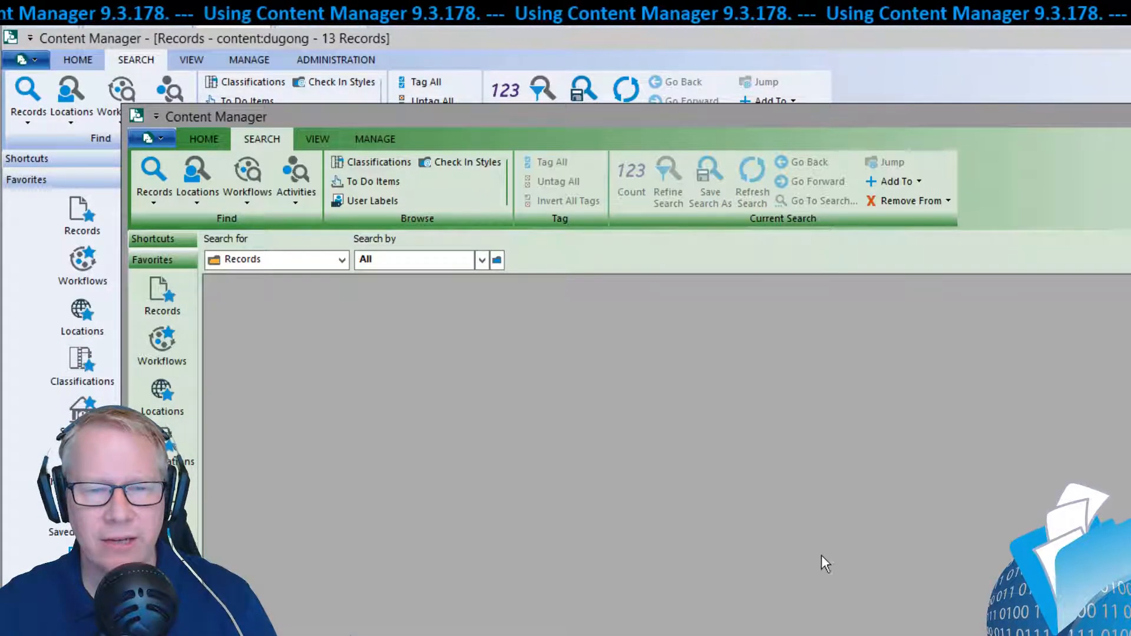
left_click(365, 201)
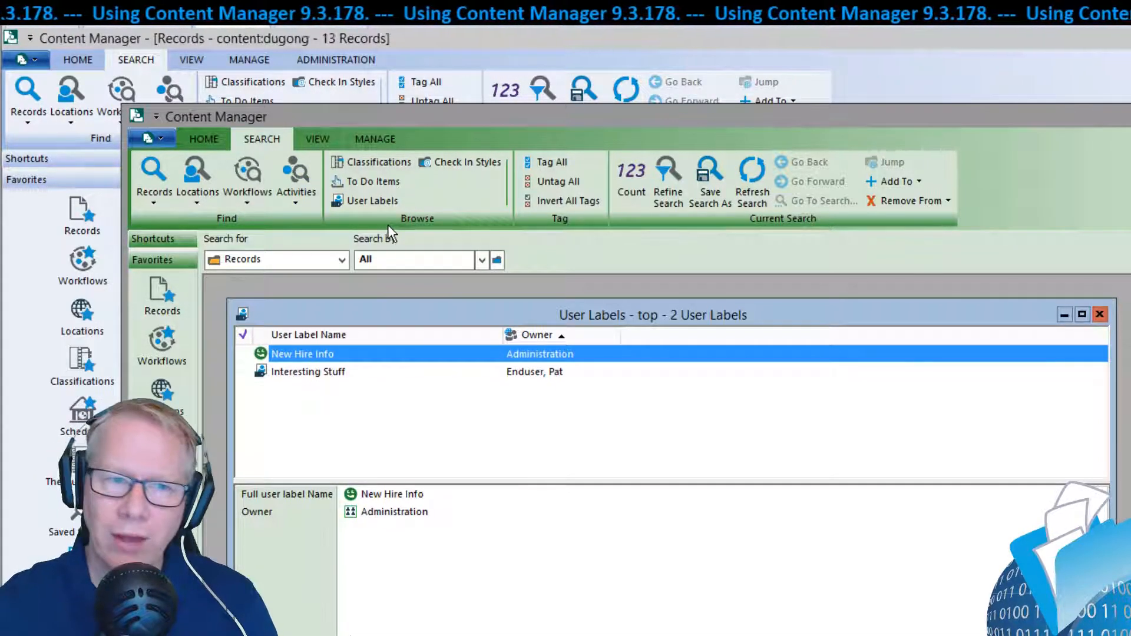
- Show the records under the New Hire Info label, then close both result lists and put the end user's window away
right_click(326, 359)
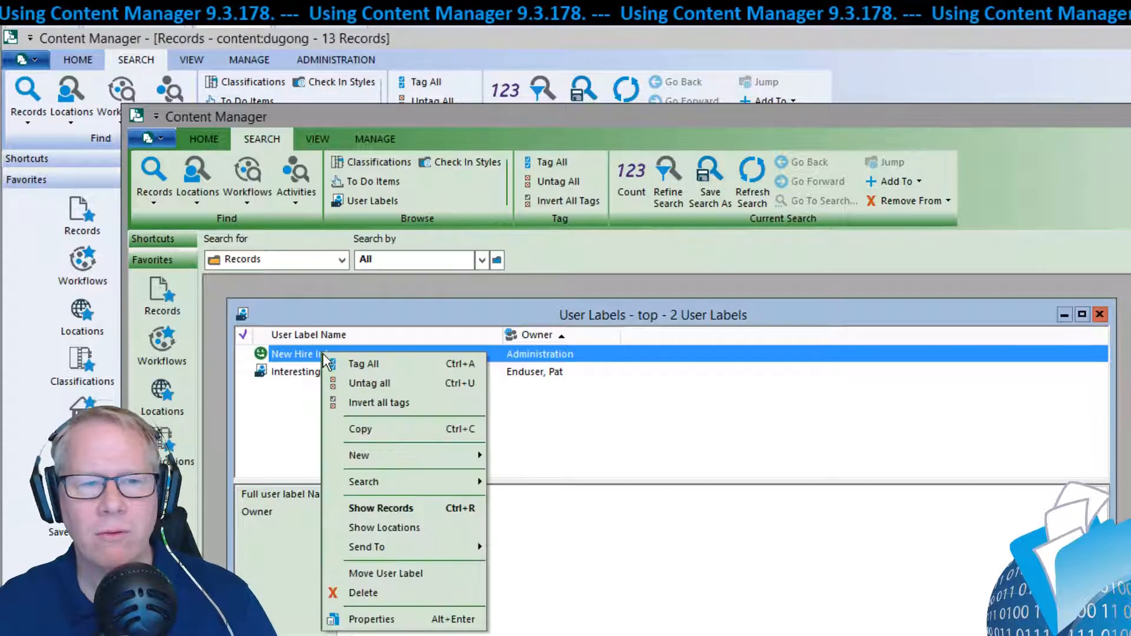
left_click(361, 507)
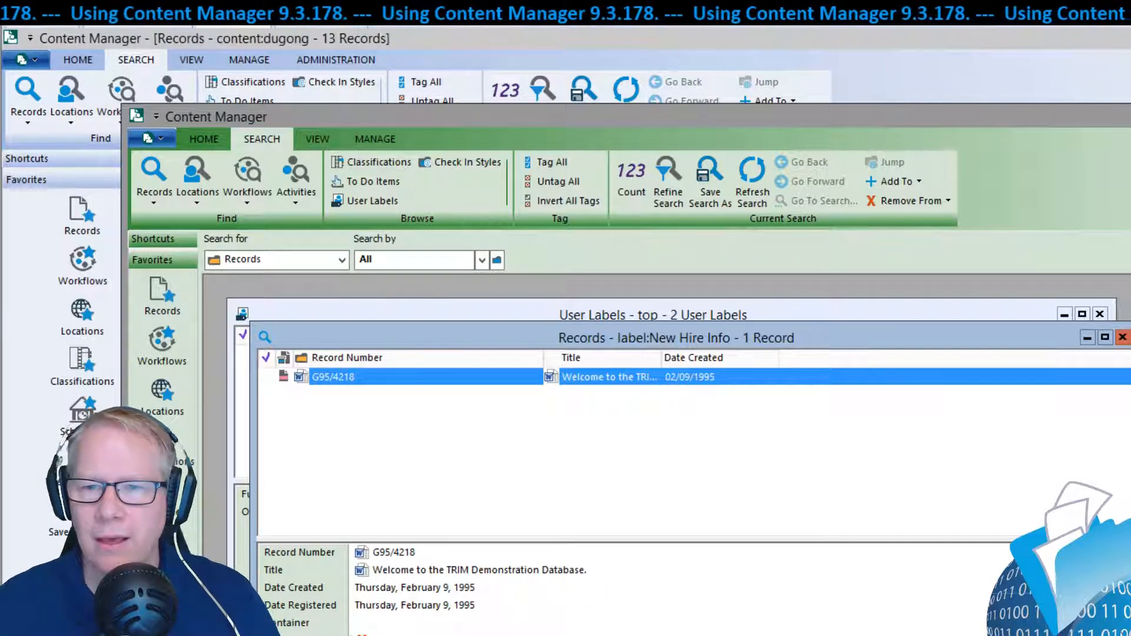
left_click(1122, 337)
left_click(1099, 314)
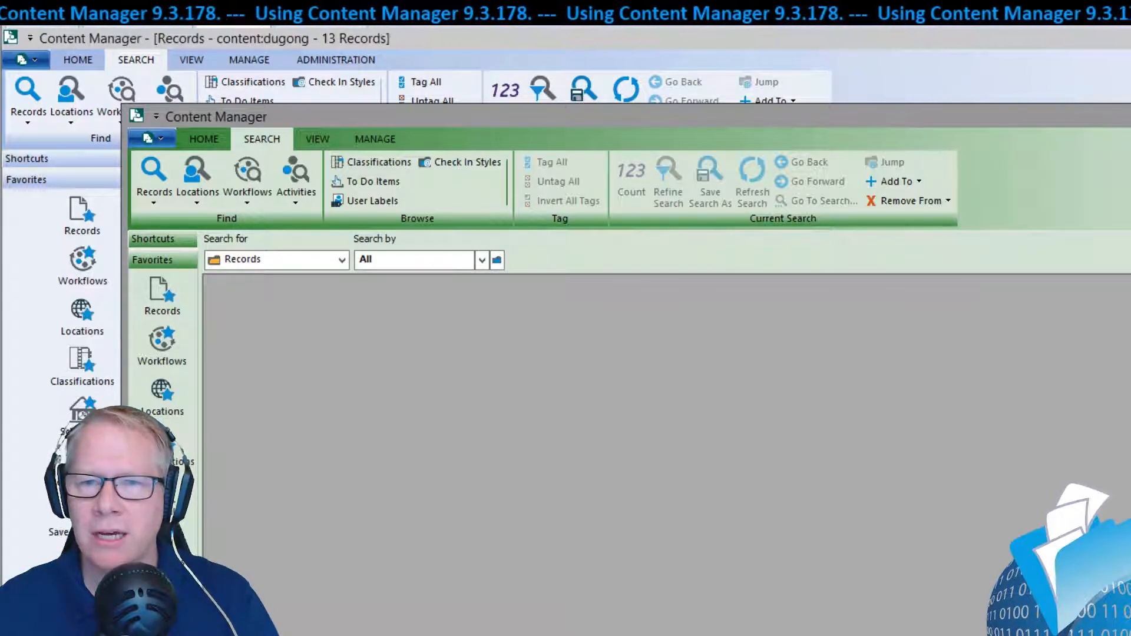
left_click(1127, 117)
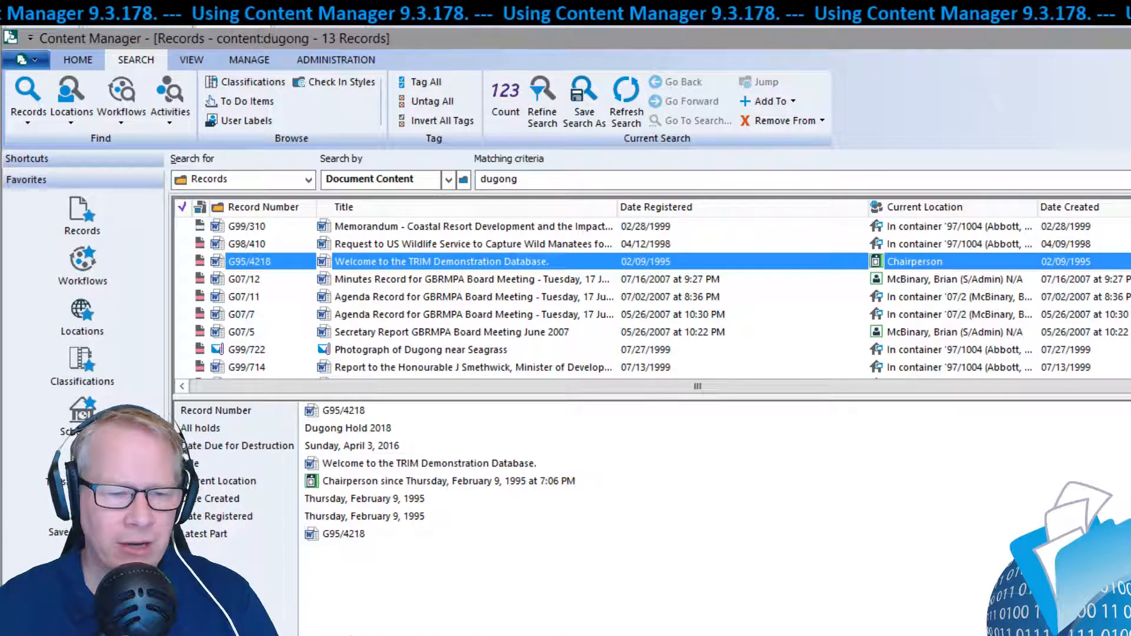
- Switch to the Content Manager web client, browse its top-level user labels, and return to the desktop client
key("alt+Tab")
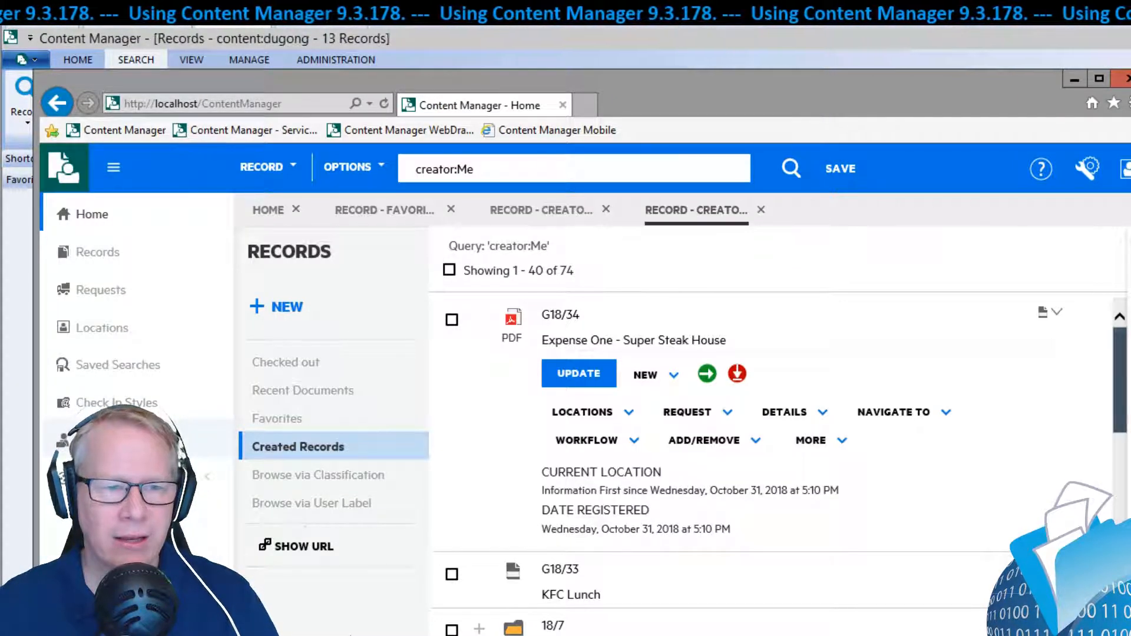
left_click(100, 439)
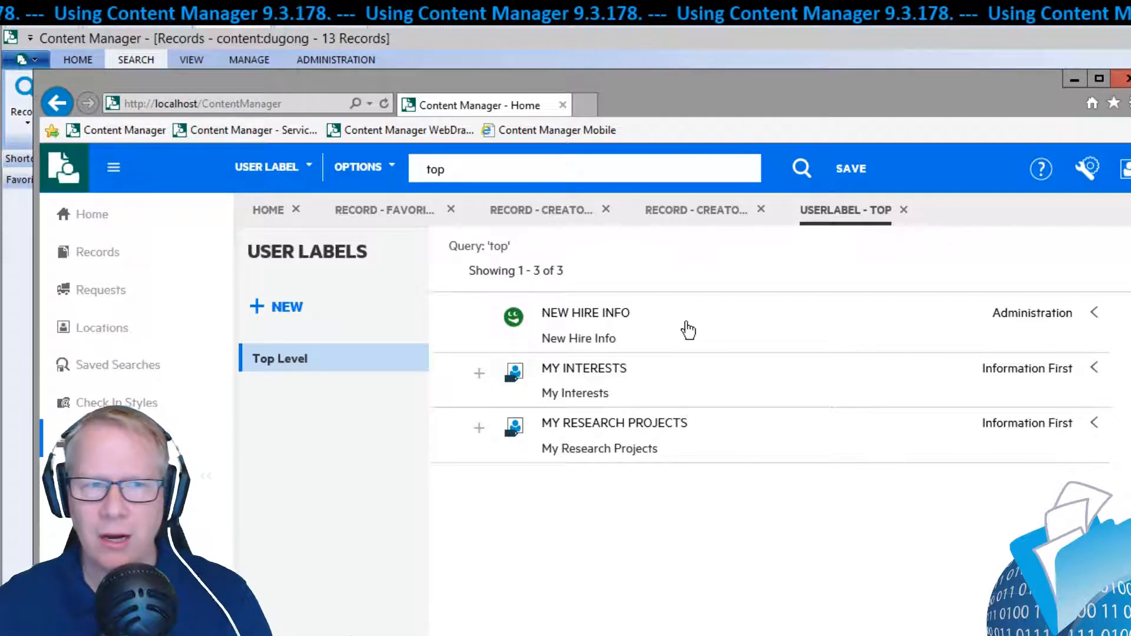
left_click(1073, 77)
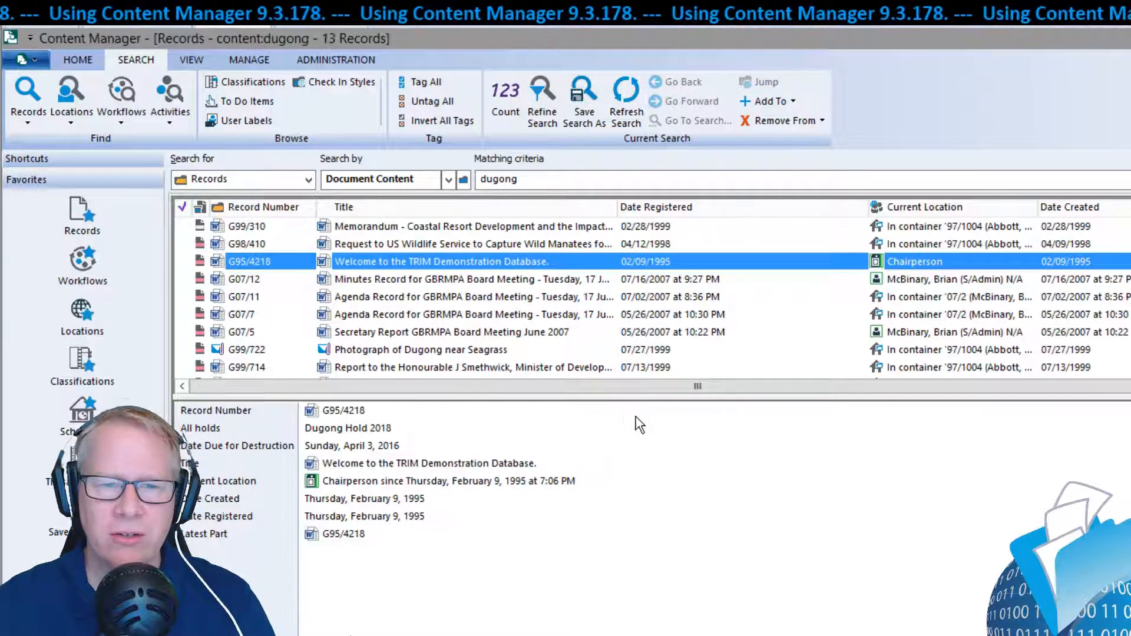
- Enlarge the results list and search records by document content for the earlier criteria "房総半島"
left_click_drag(638, 396, 638, 538)
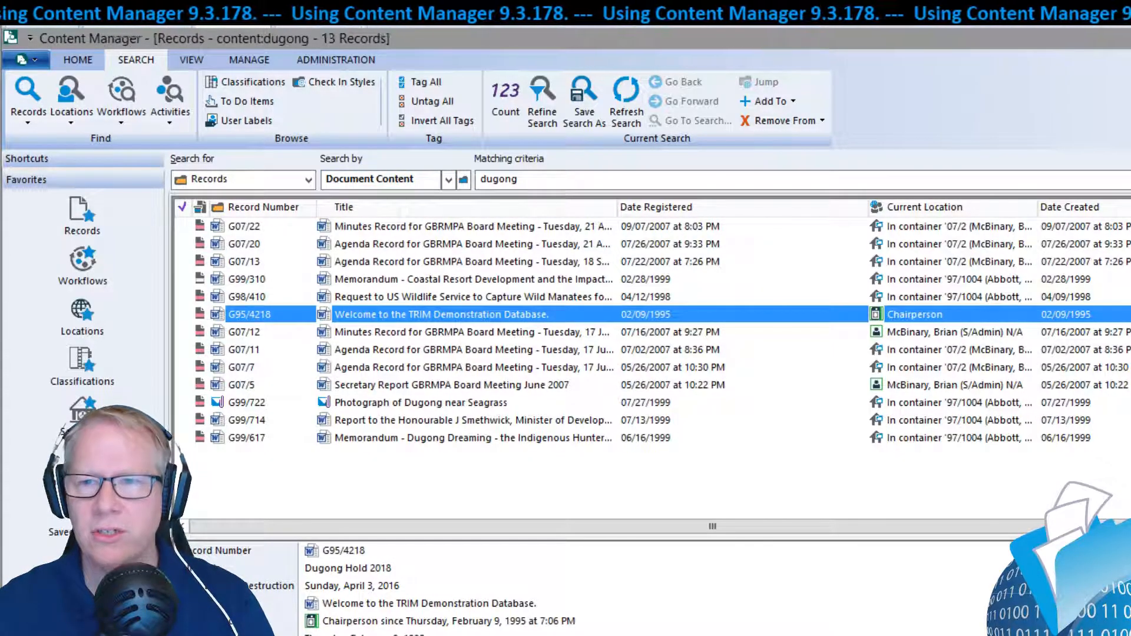
left_click(1126, 179)
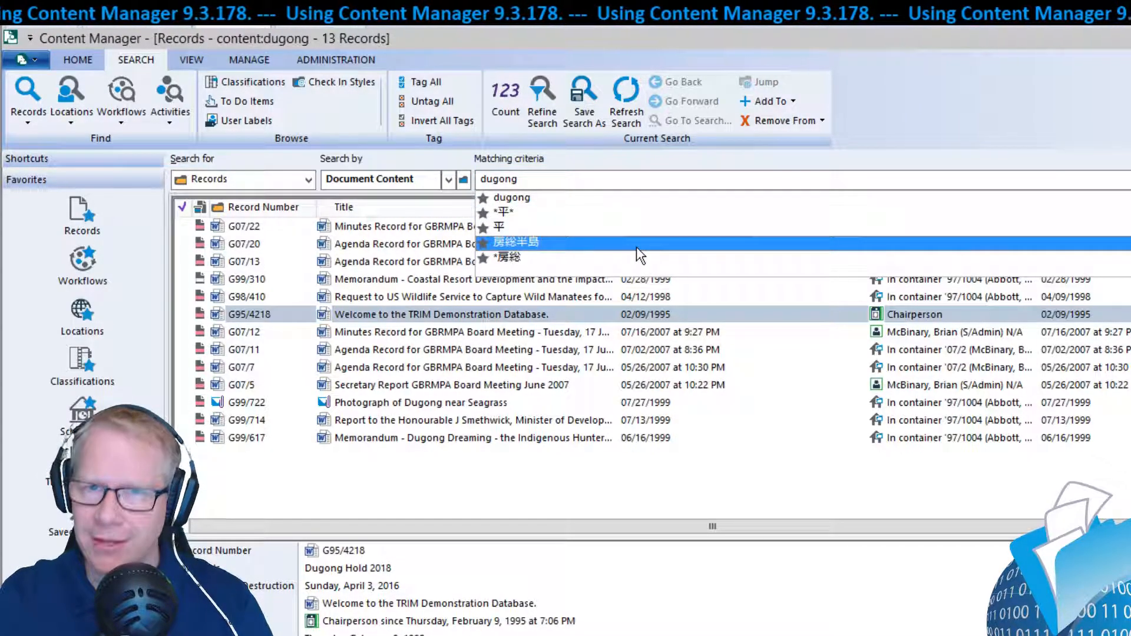
left_click(501, 245)
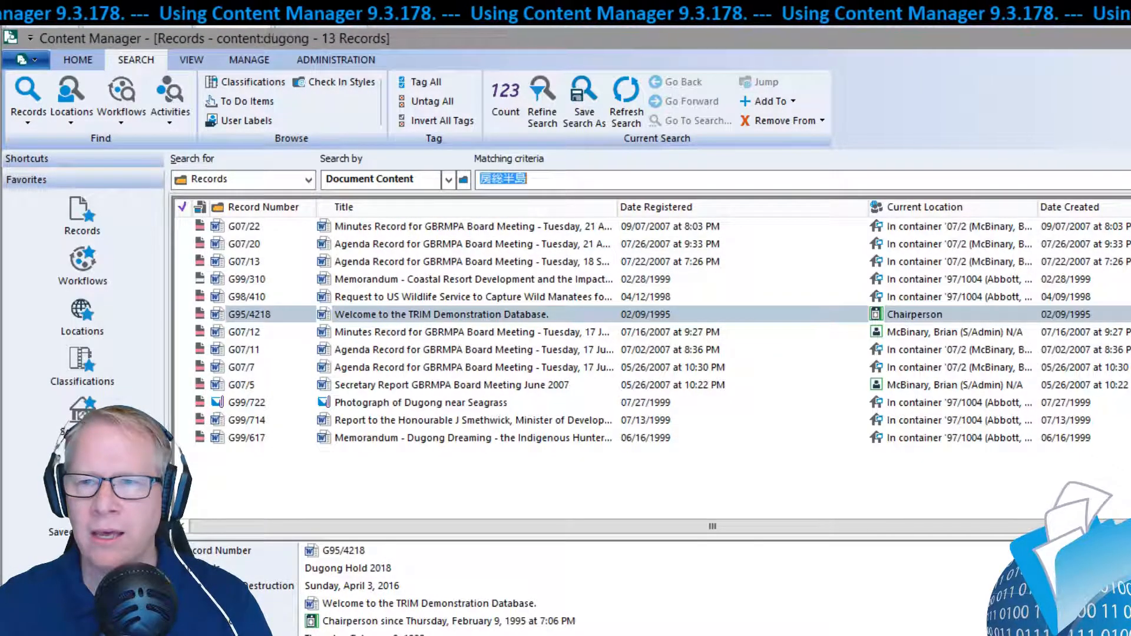
key("Return")
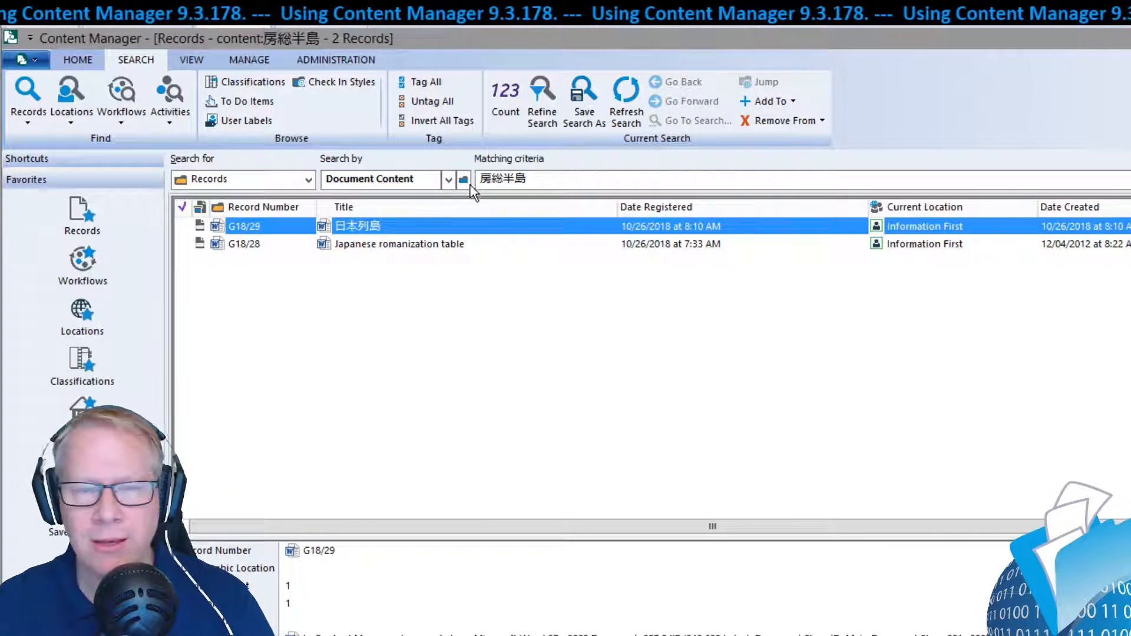
- Select the matching Japanese records, enlarge the document preview and read through the romanization text and its Japanese characters
left_click(394, 248)
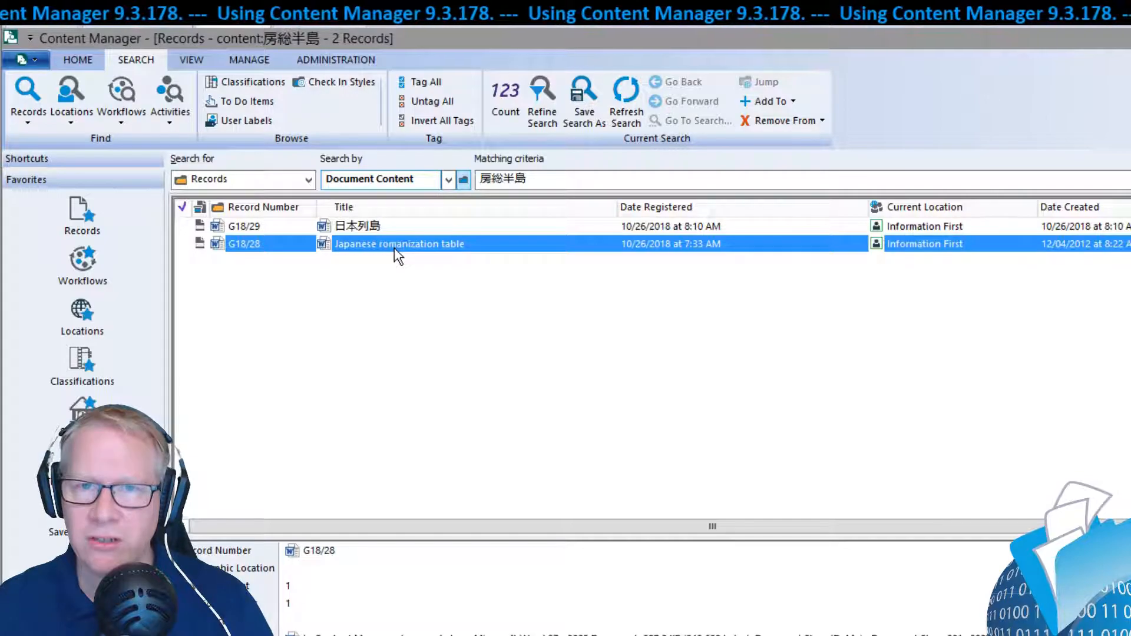
left_click(398, 226)
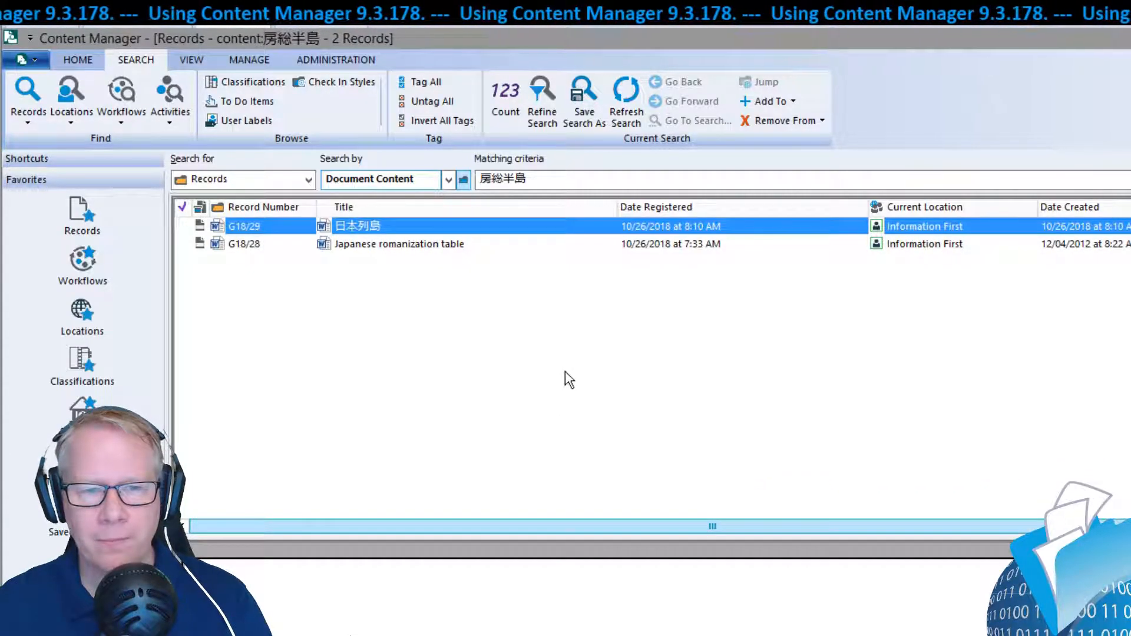
left_click_drag(575, 539, 577, 320)
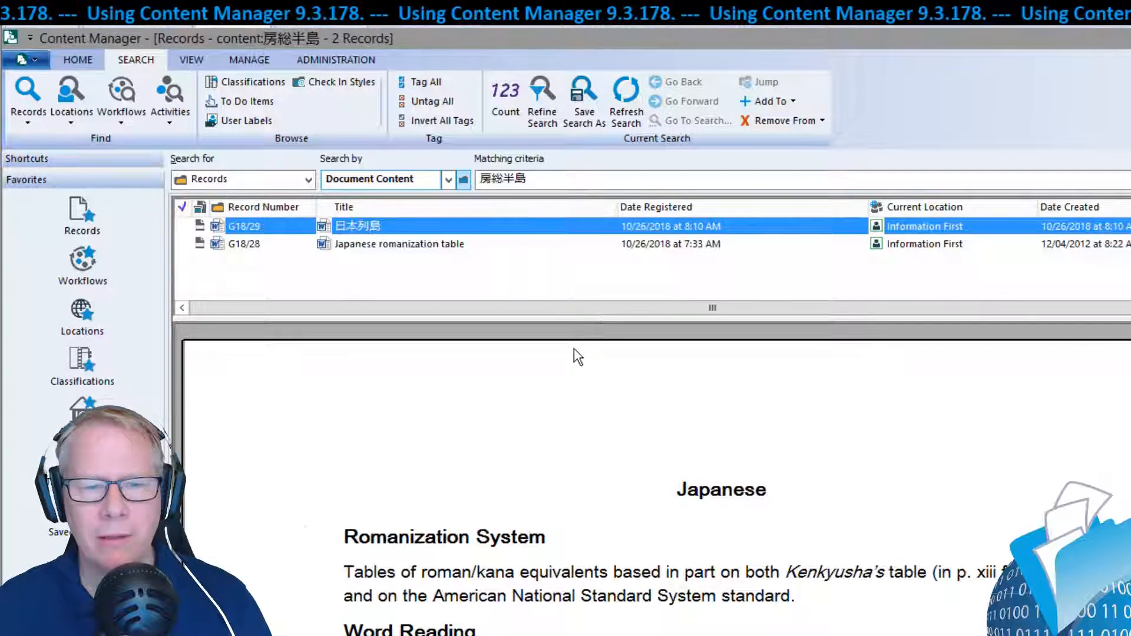
left_click(624, 629)
scroll(626, 630, "down", 4)
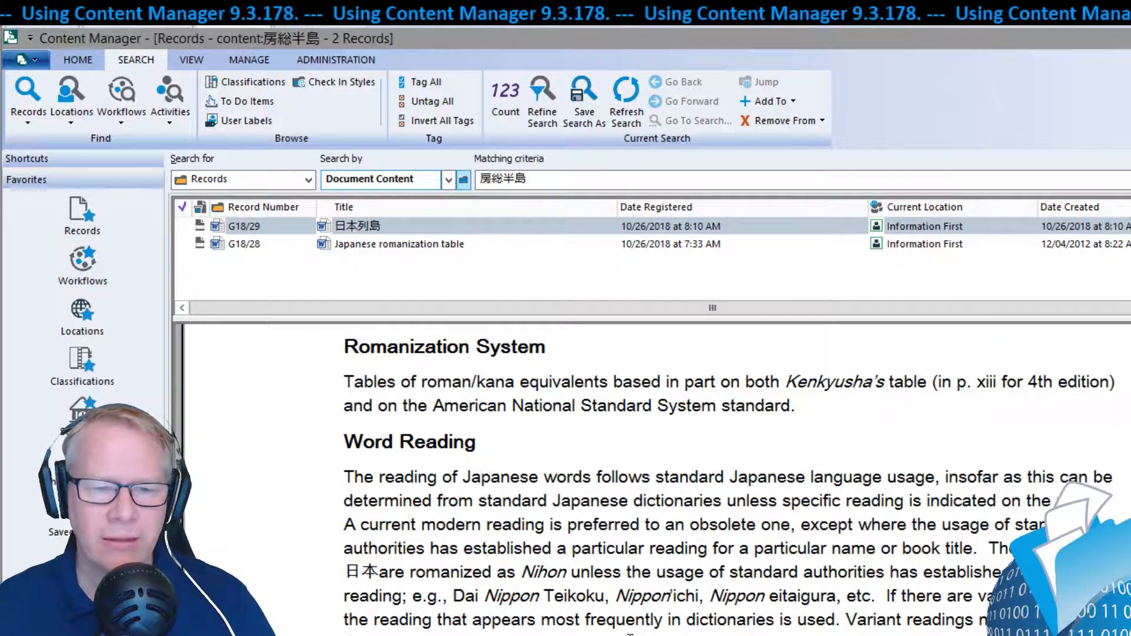
scroll(629, 634, "down", 5)
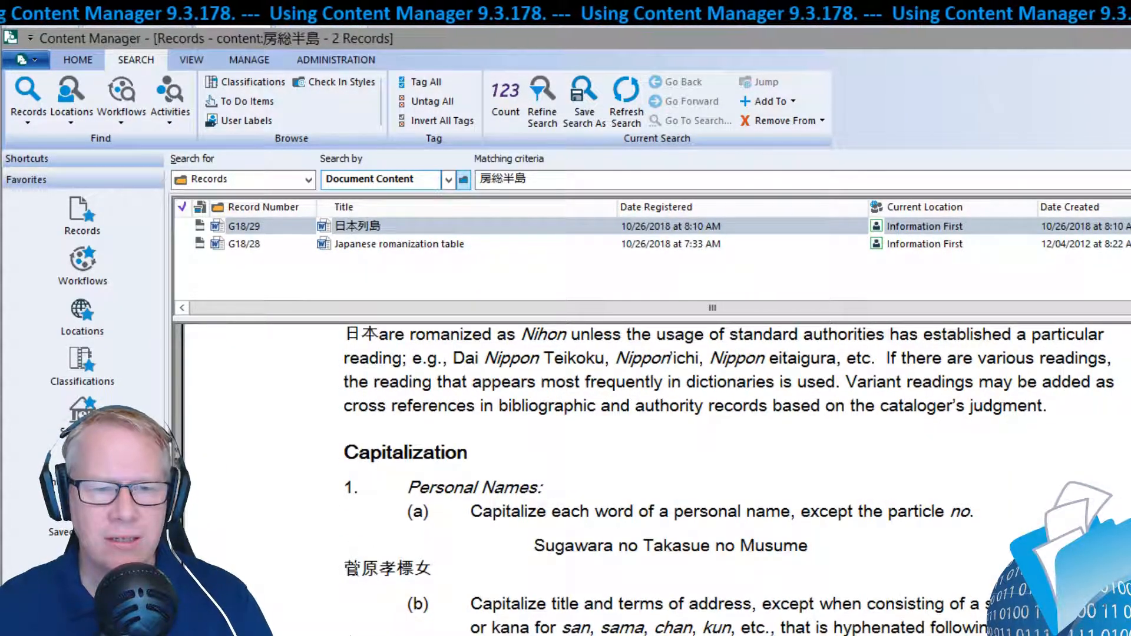
scroll(629, 630, "down", 2)
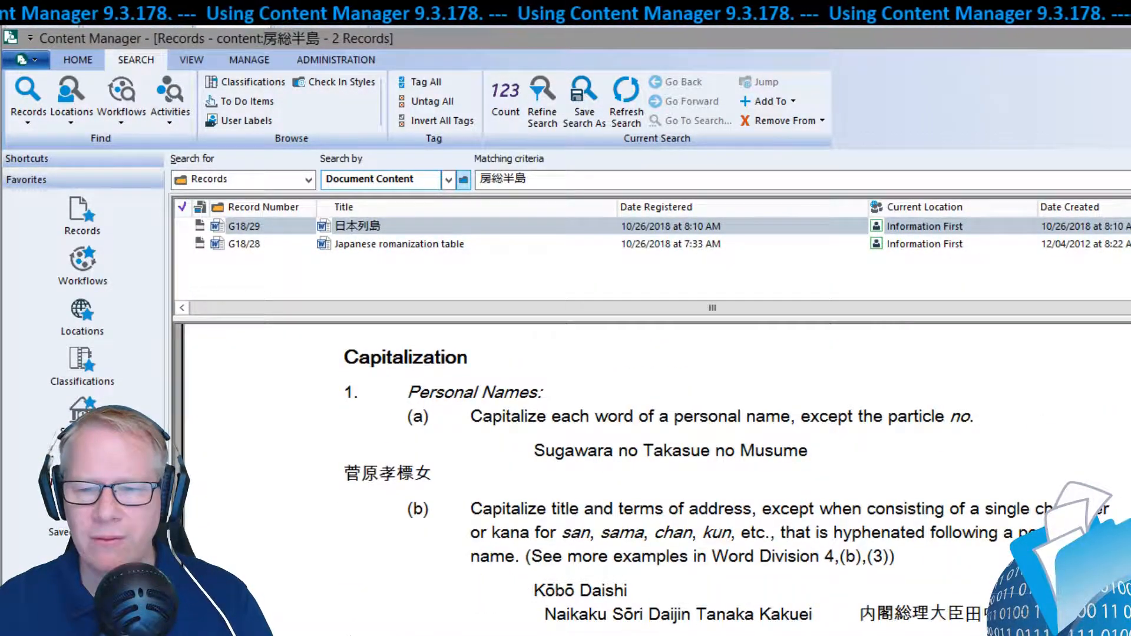
scroll(630, 631, "down", 2)
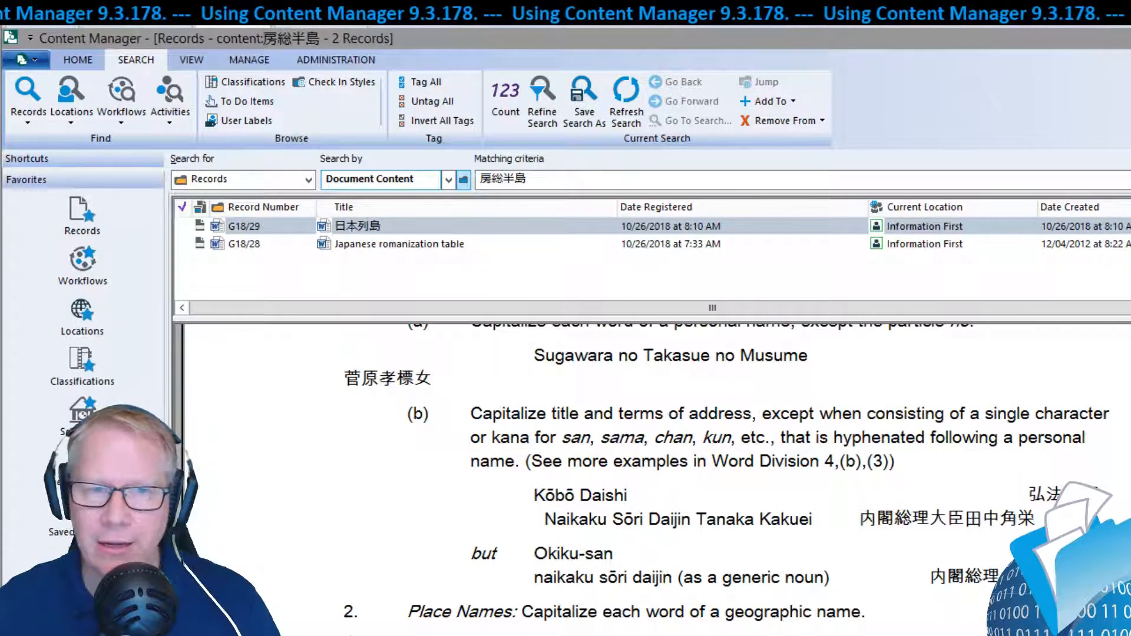
- Search records by document content for the single character "平"
left_click(1129, 179)
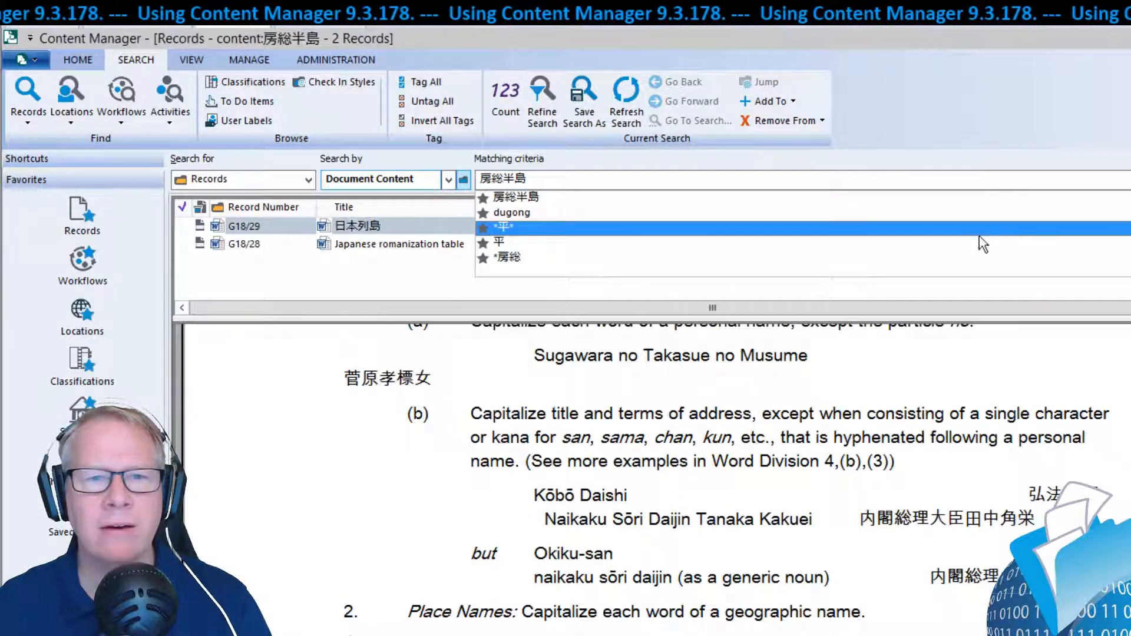
left_click(988, 233)
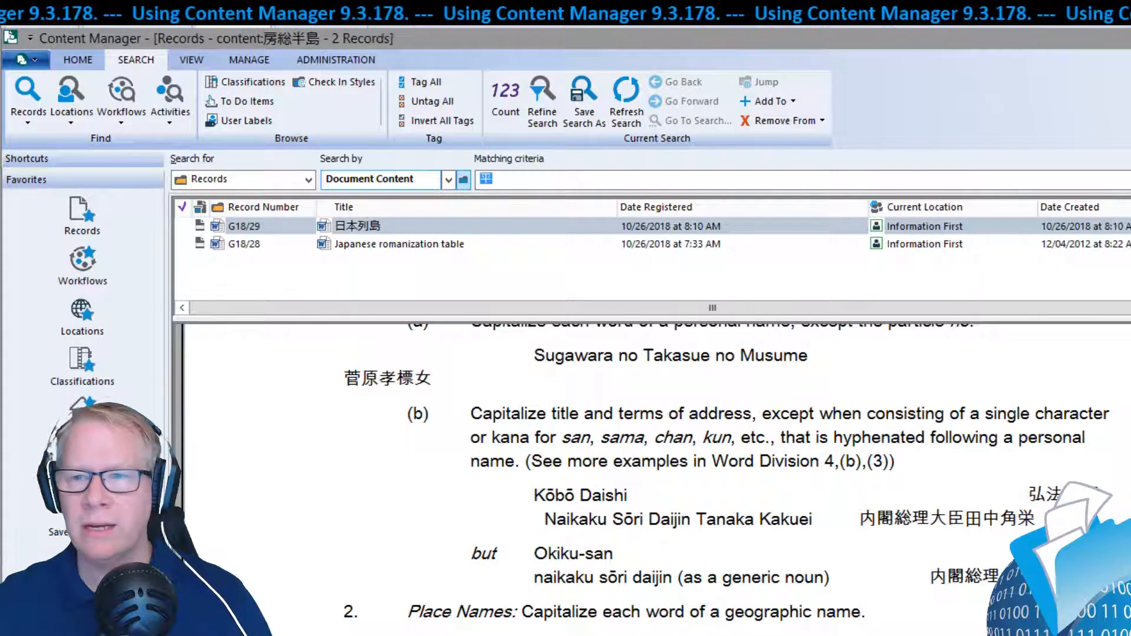
type("平")
key("Return")
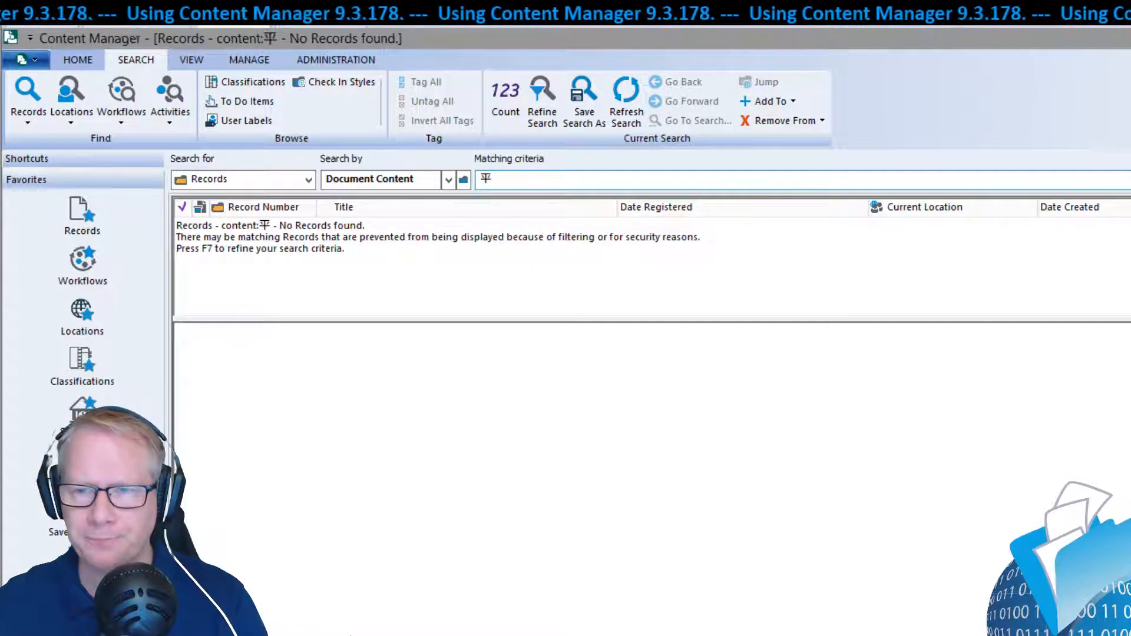
- Search records by document content for the earlier criteria "*平*" and read through the document preview of record G18/29
left_click(1128, 179)
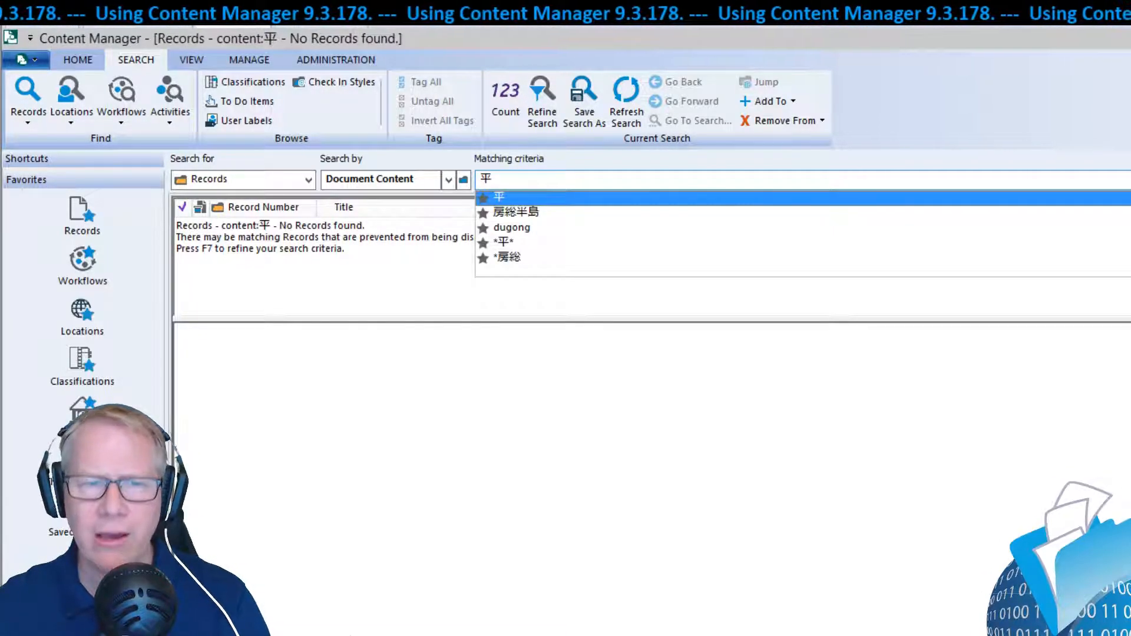
left_click(975, 243)
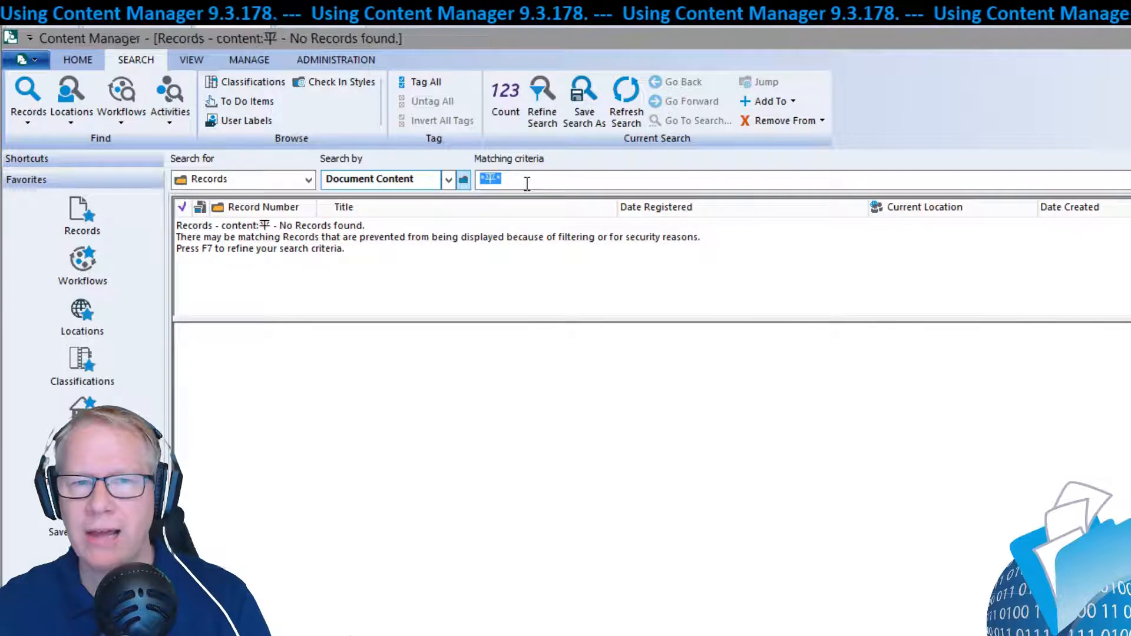
key("Return")
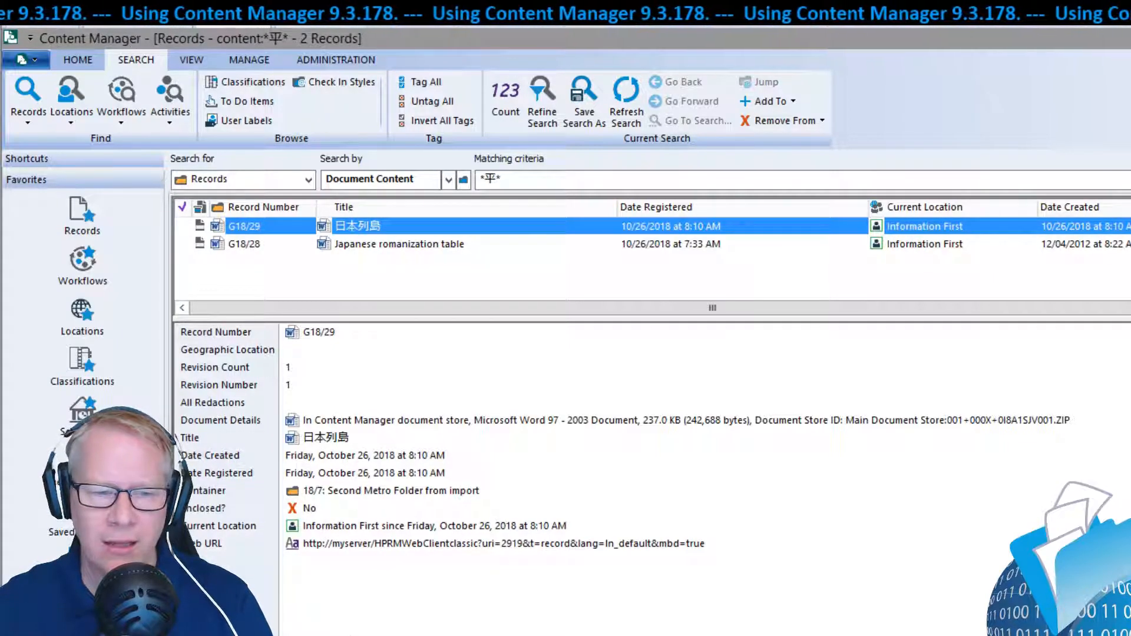
left_click(350, 635)
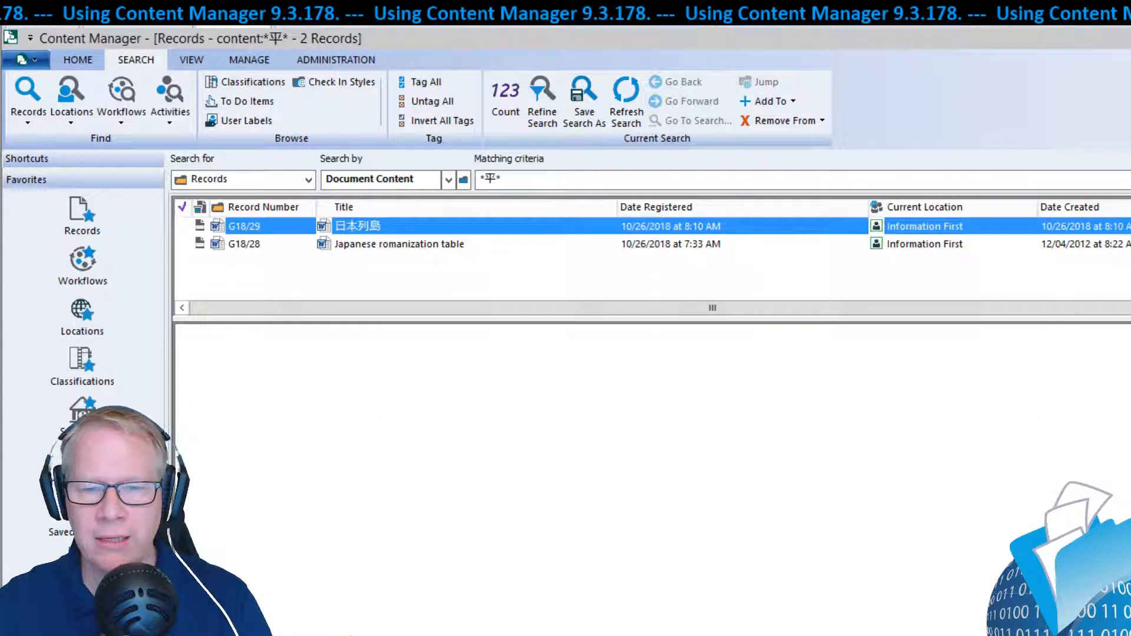
scroll(1022, 384, "down", 5)
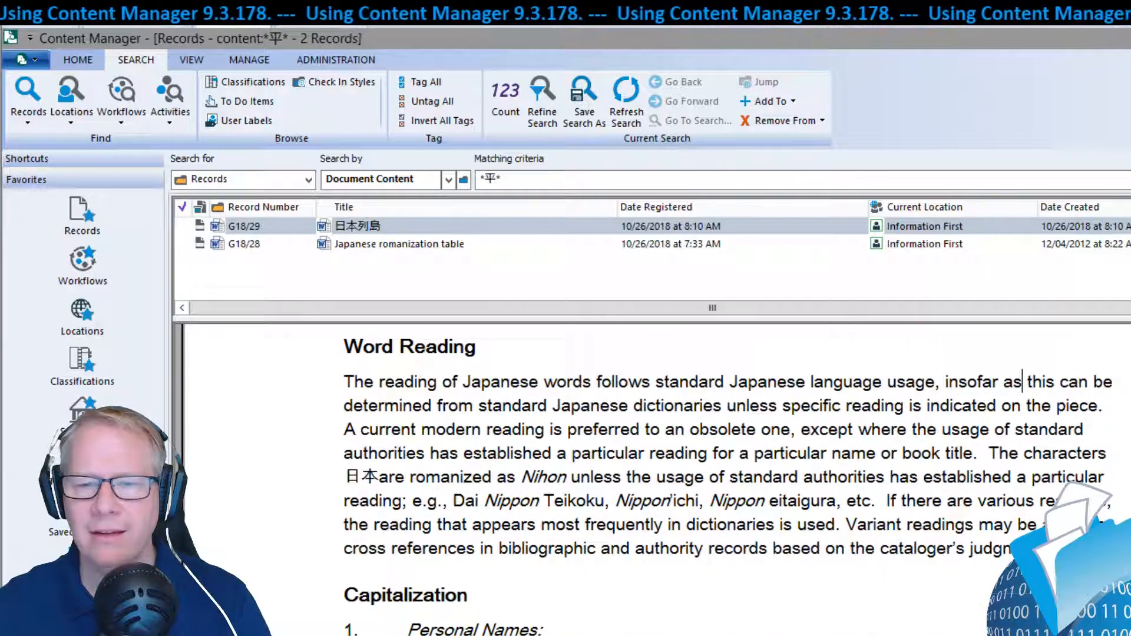
scroll(1023, 384, "down", 2)
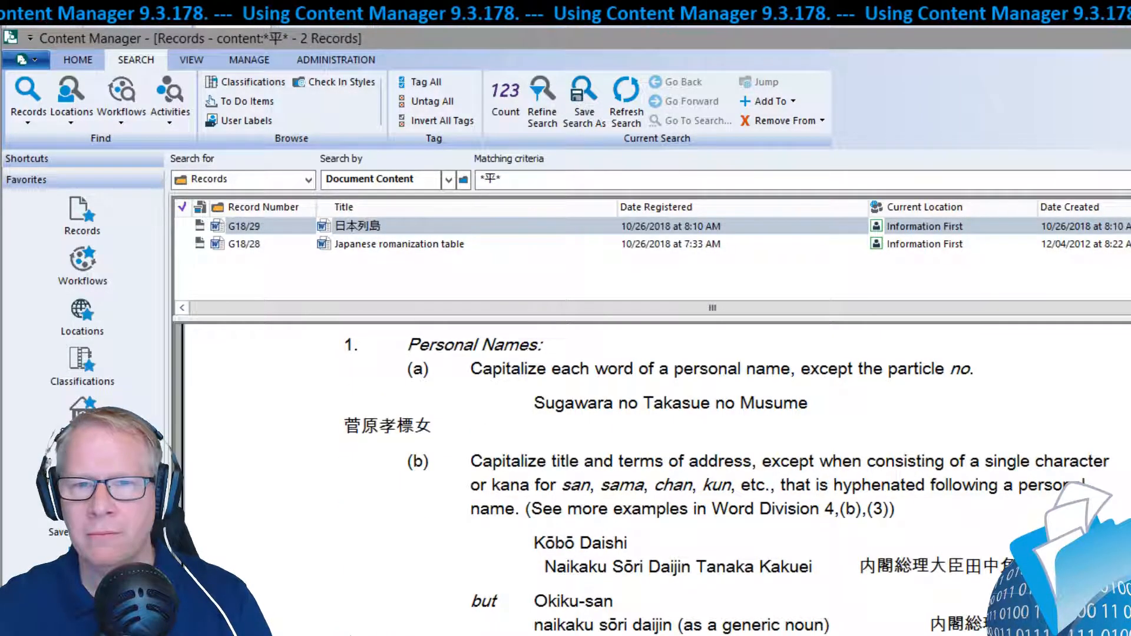
scroll(1023, 384, "down", 1)
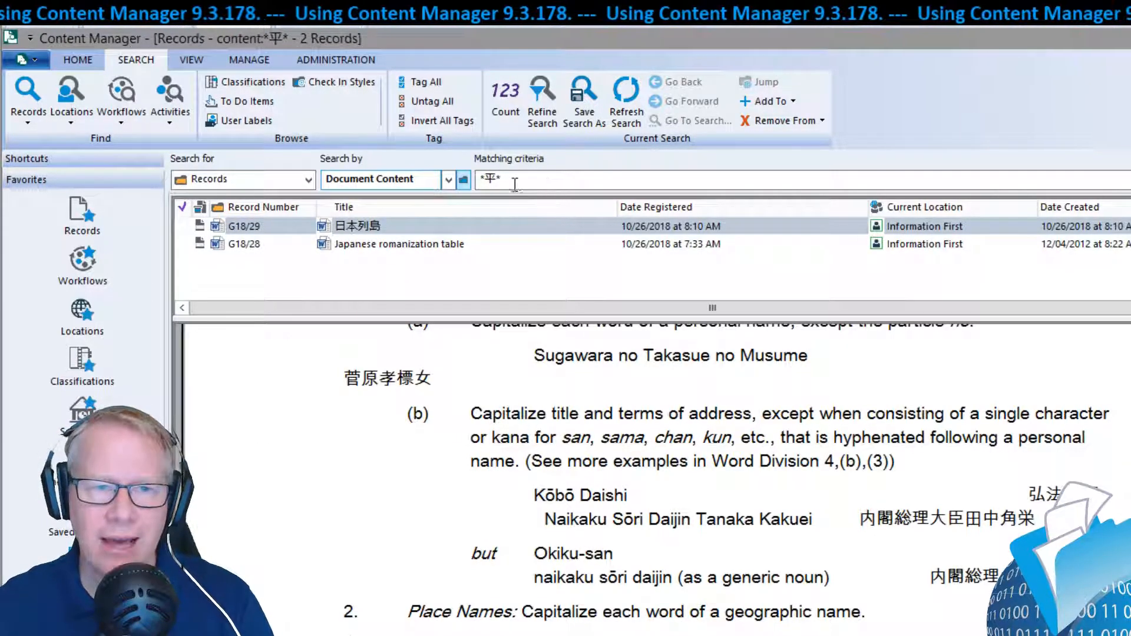
- Search records by Title Word for the Japanese title "日本列島"
left_click(448, 181)
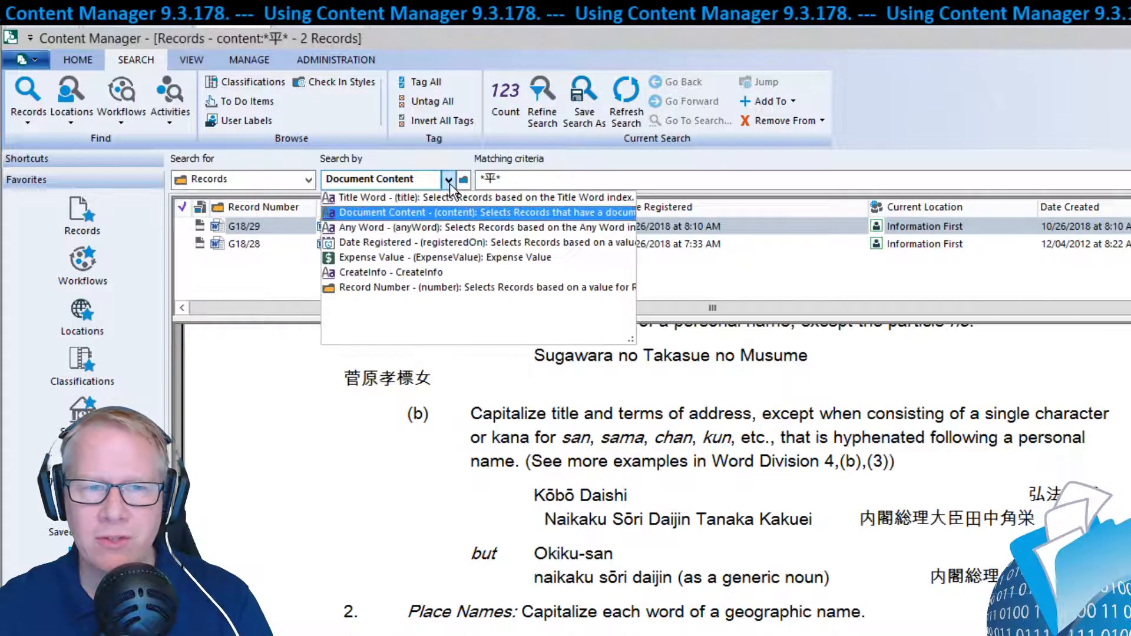
left_click(413, 198)
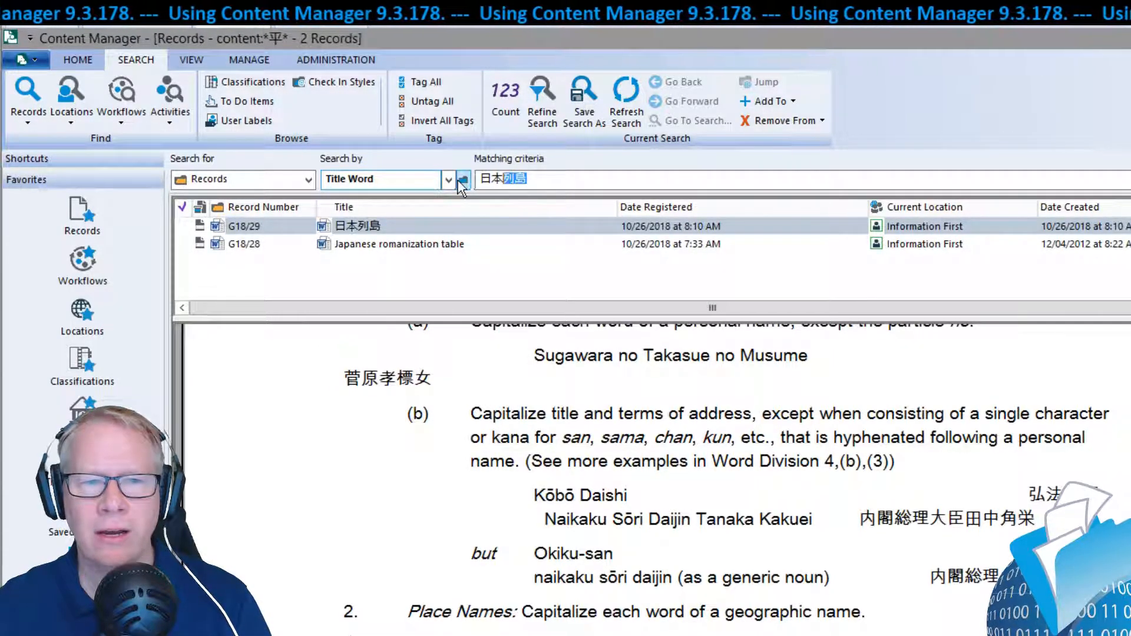
key("Return")
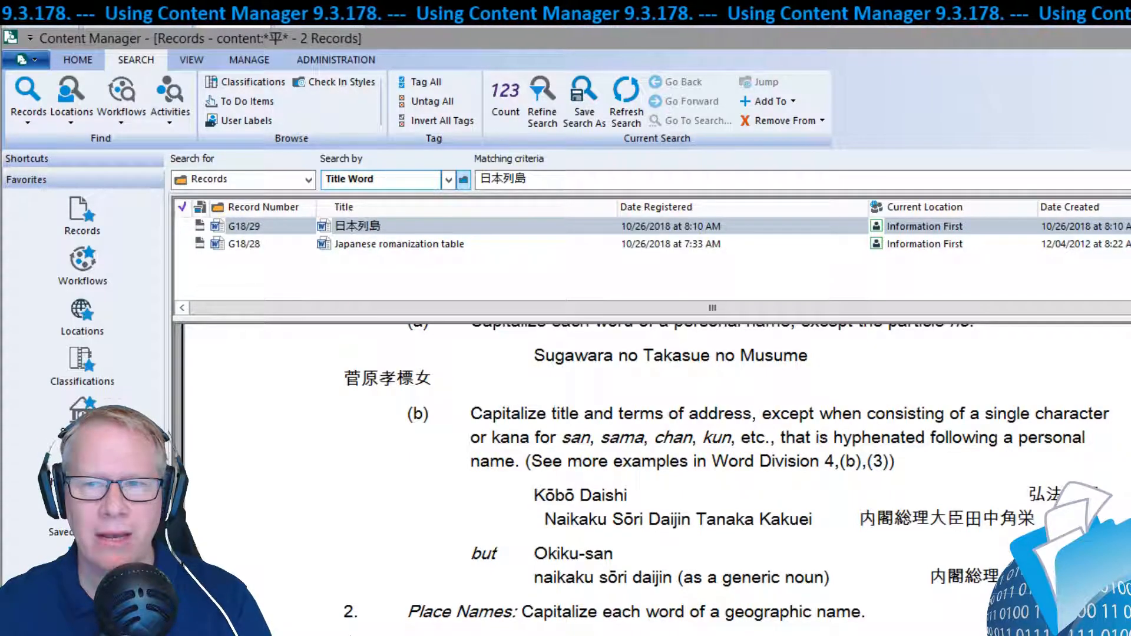
key("Return")
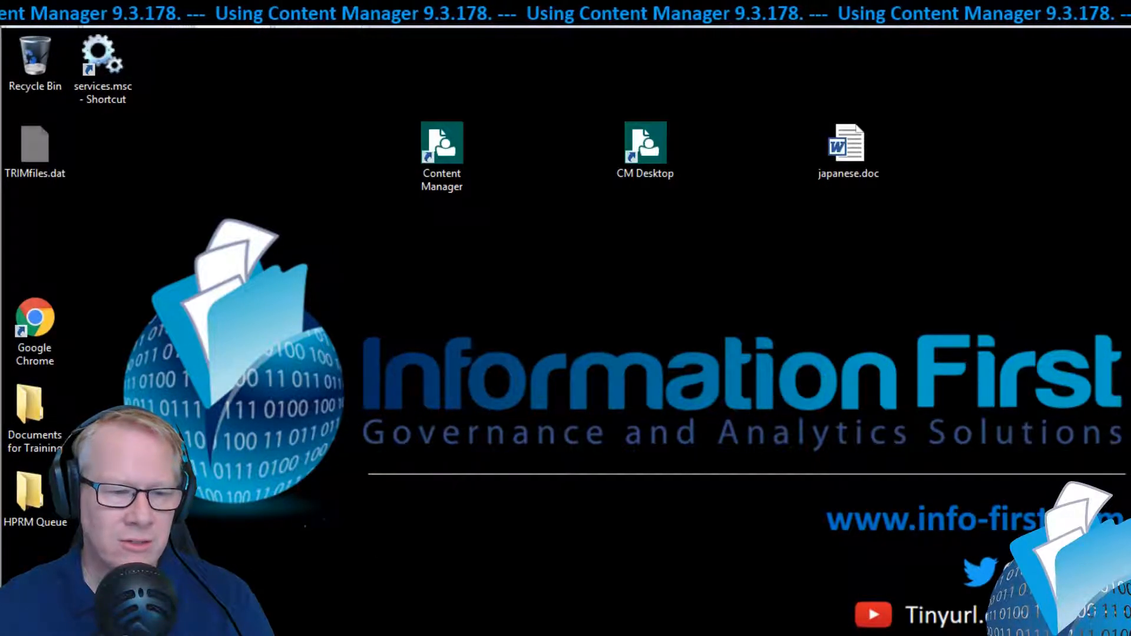
- Switch to Content Manager Enterprise Studio and select the ADMIN.COURSE dataset
key("super")
left_click(129, 619)
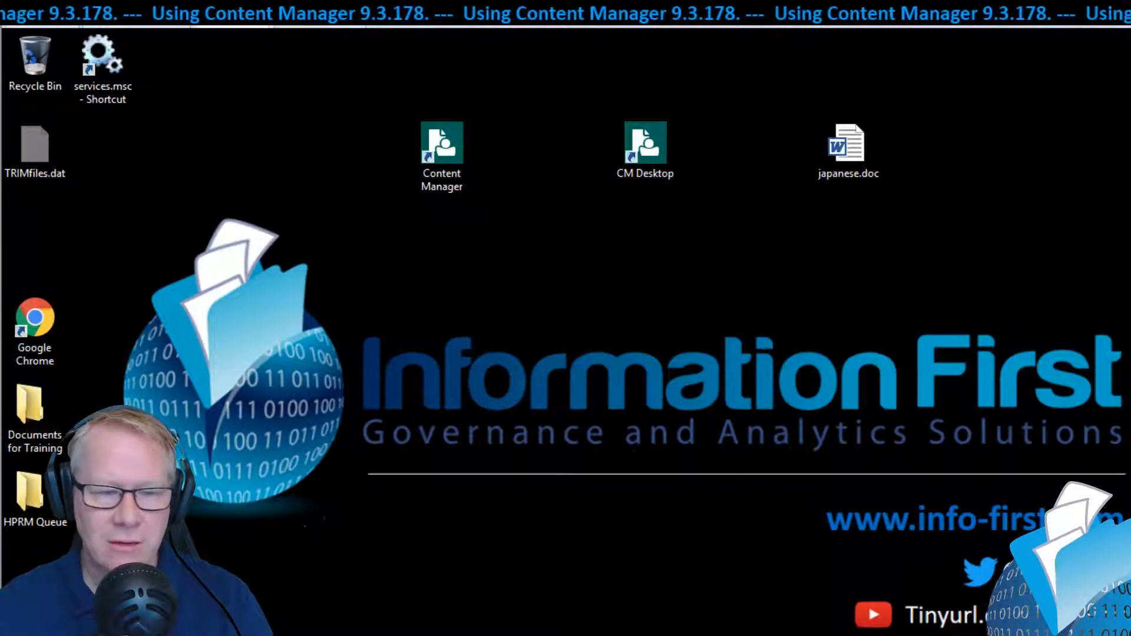
left_click(356, 244)
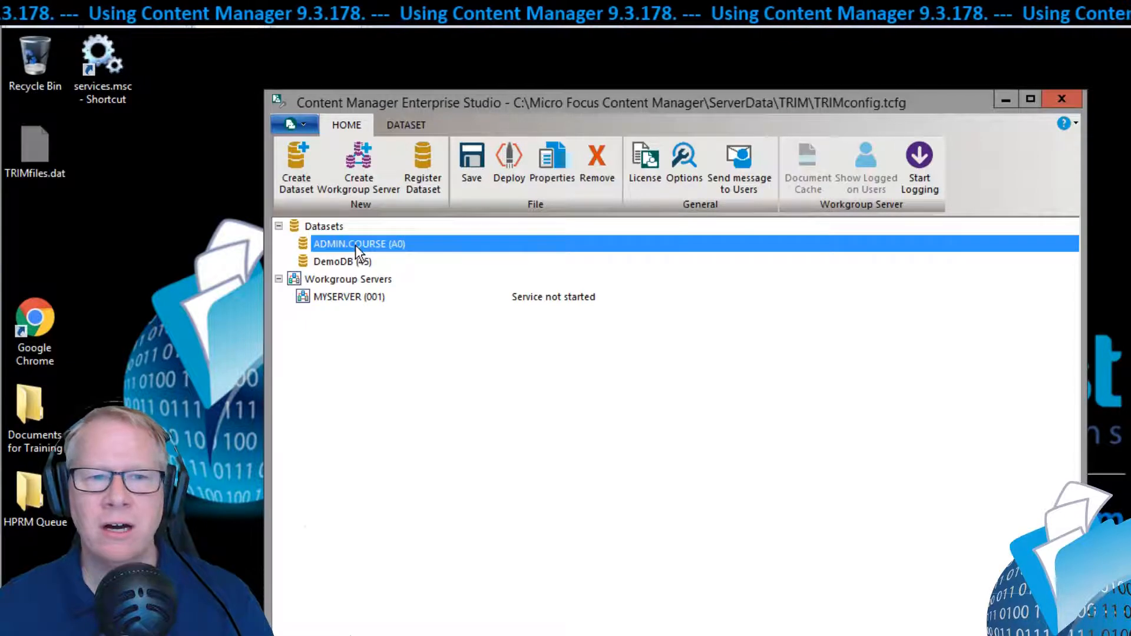
- Open Schema Manager for the DemoDB dataset, agreeing to proceed with the active server, and display the maintenance commands for the whole dataset
left_click(353, 261)
right_click(353, 261)
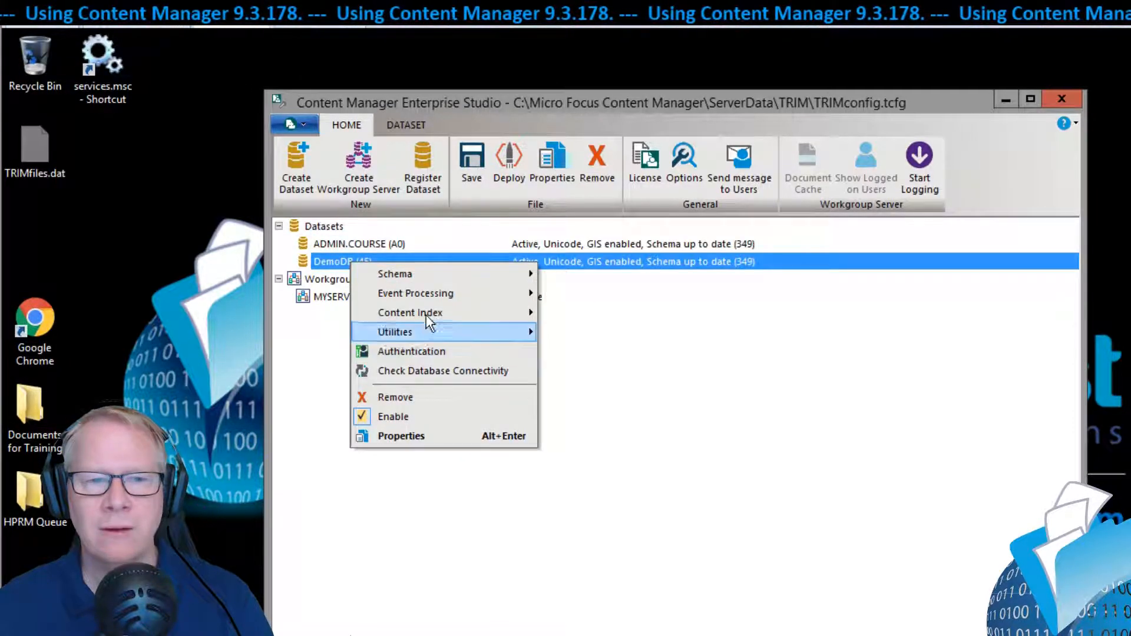
mouse_move(437, 279)
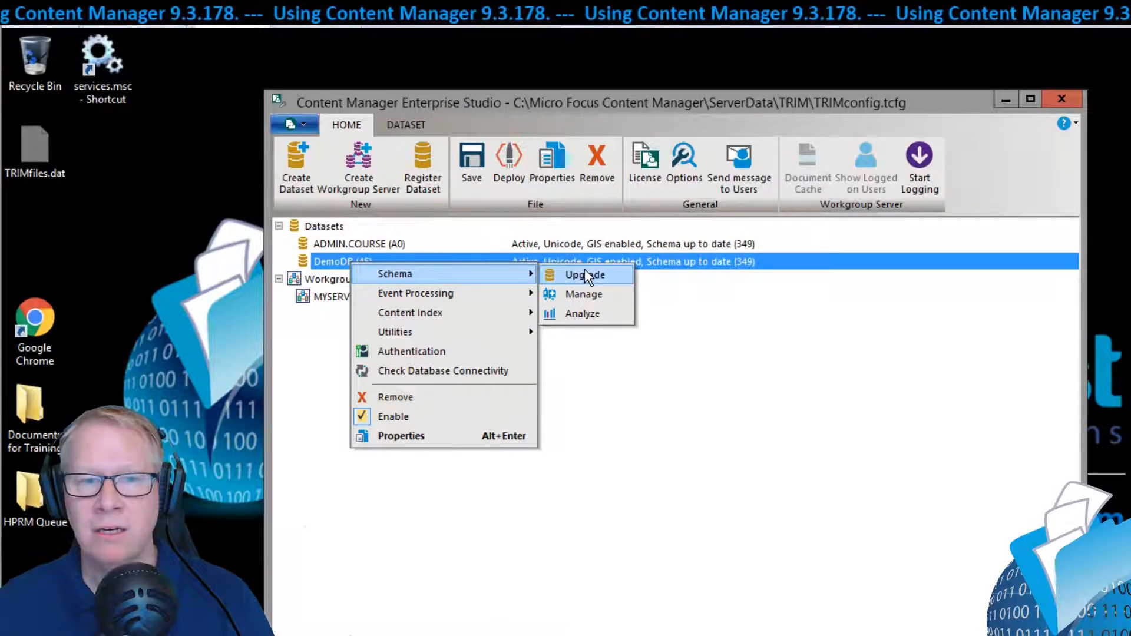
left_click(595, 295)
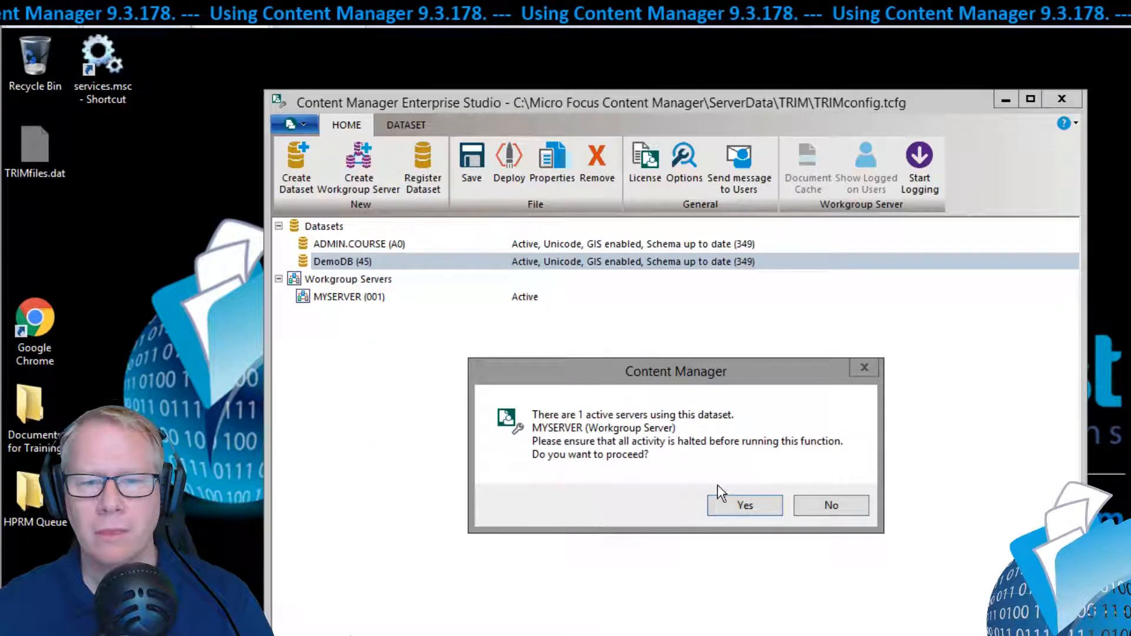
left_click(733, 505)
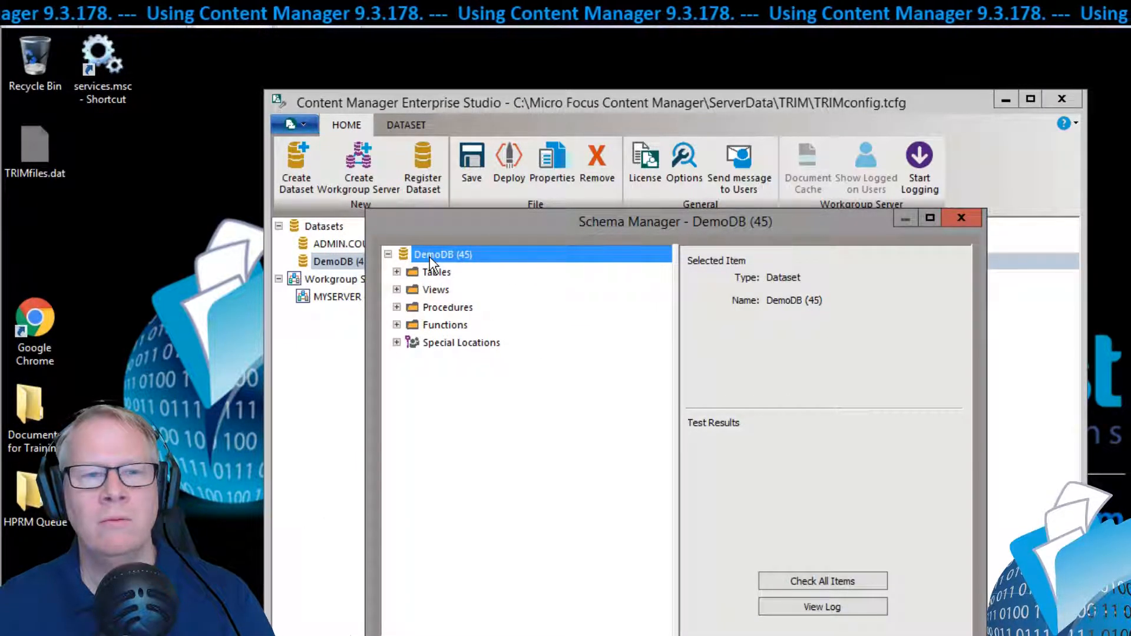
right_click(429, 255)
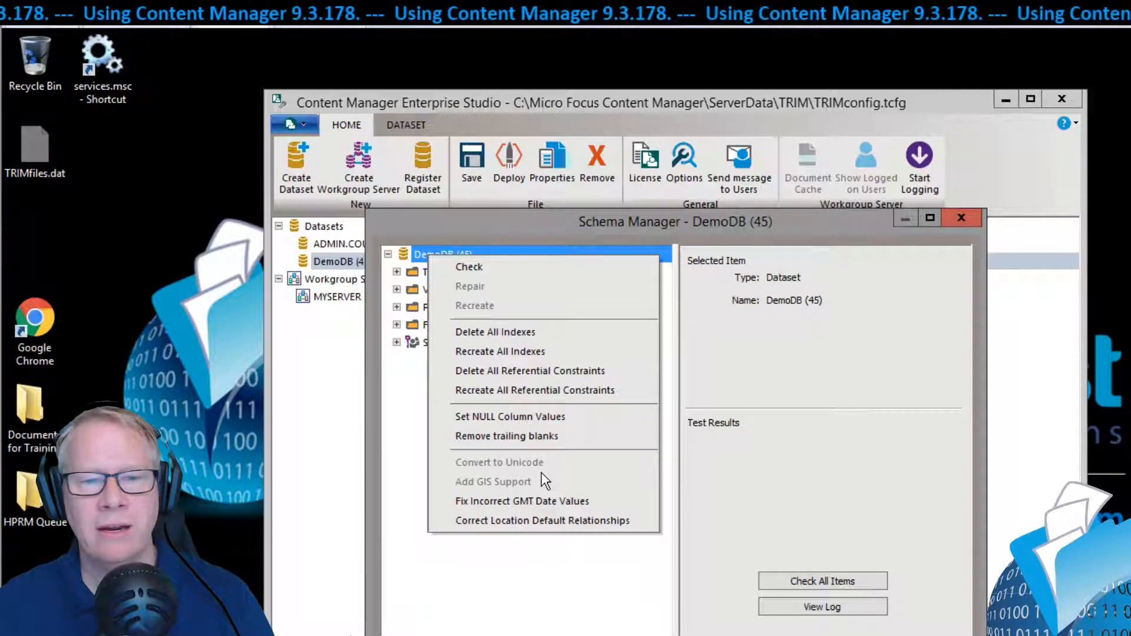